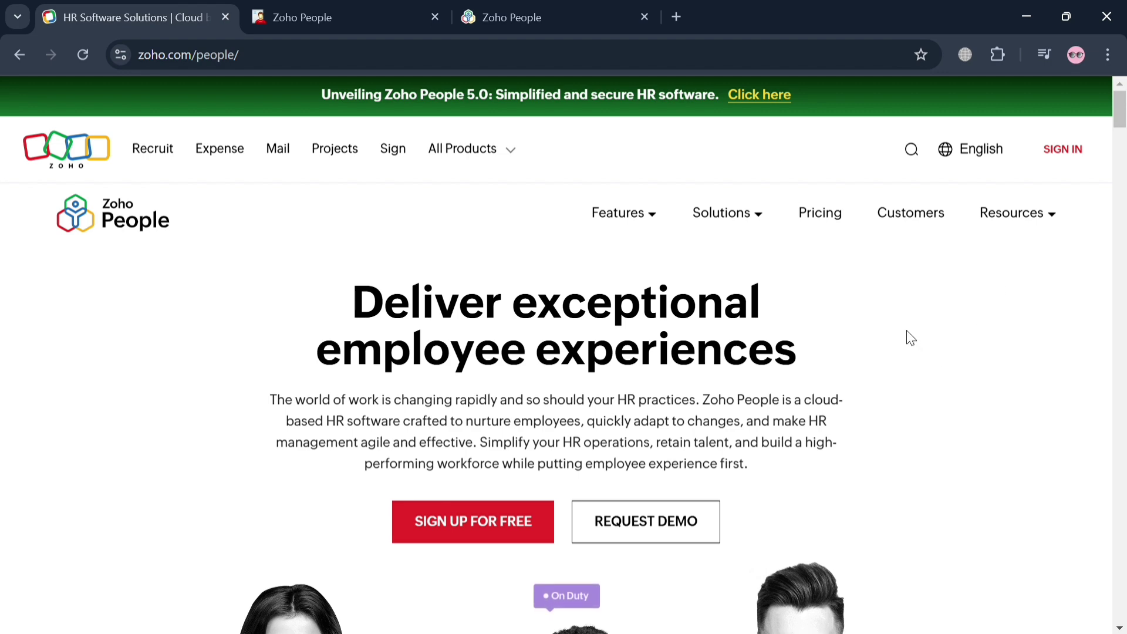
Scroll up and down through the current page to review its content
{"action": "scroll", "coordinate": [911, 338], "scroll_direction": "down", "scroll_amount": 3}
{"action": "scroll", "coordinate": [908, 336], "scroll_direction": "up", "scroll_amount": 2}
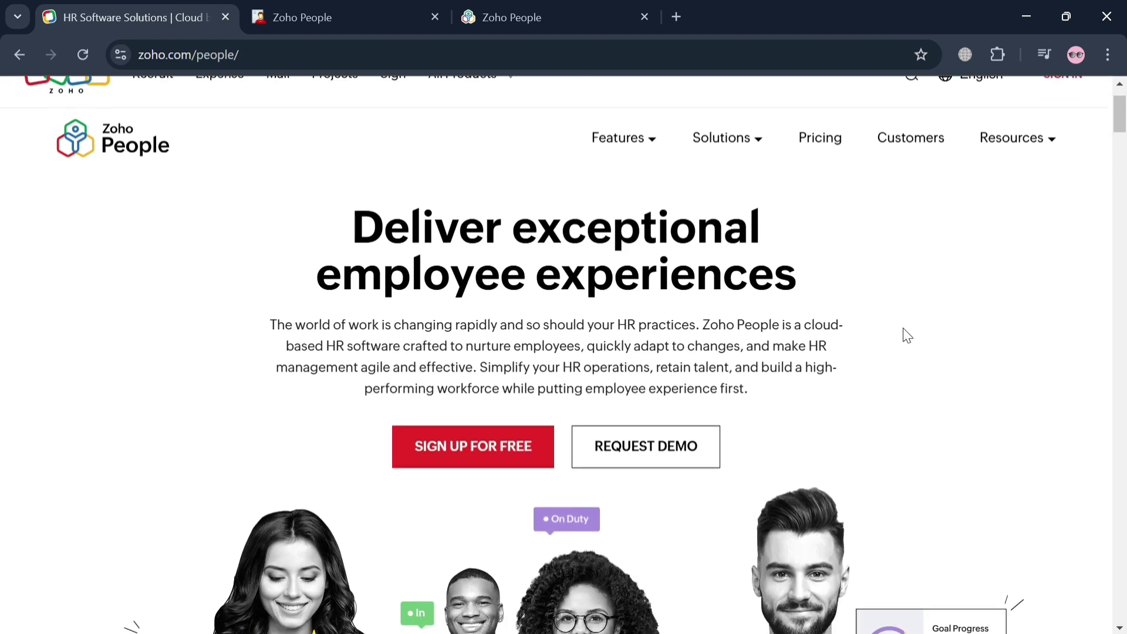
{"action": "scroll", "coordinate": [908, 336], "scroll_direction": "down", "scroll_amount": 5}
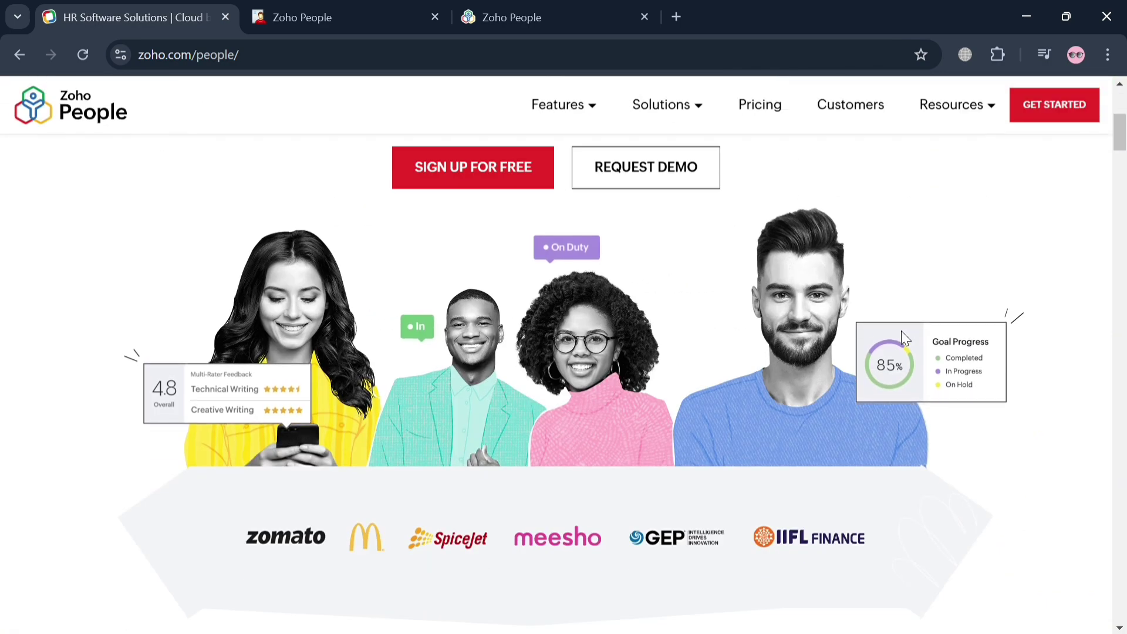
{"action": "scroll", "coordinate": [901, 331], "scroll_direction": "up", "scroll_amount": 6}
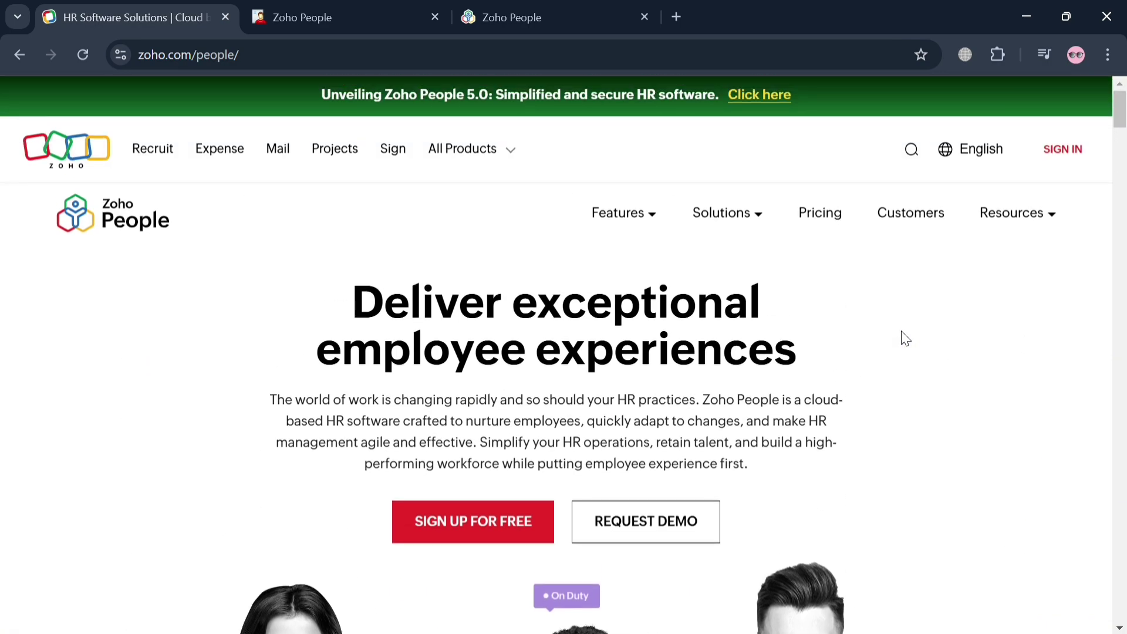
{"action": "scroll", "coordinate": [906, 339], "scroll_direction": "down", "scroll_amount": 2}
{"action": "scroll", "coordinate": [906, 339], "scroll_direction": "up", "scroll_amount": 2}
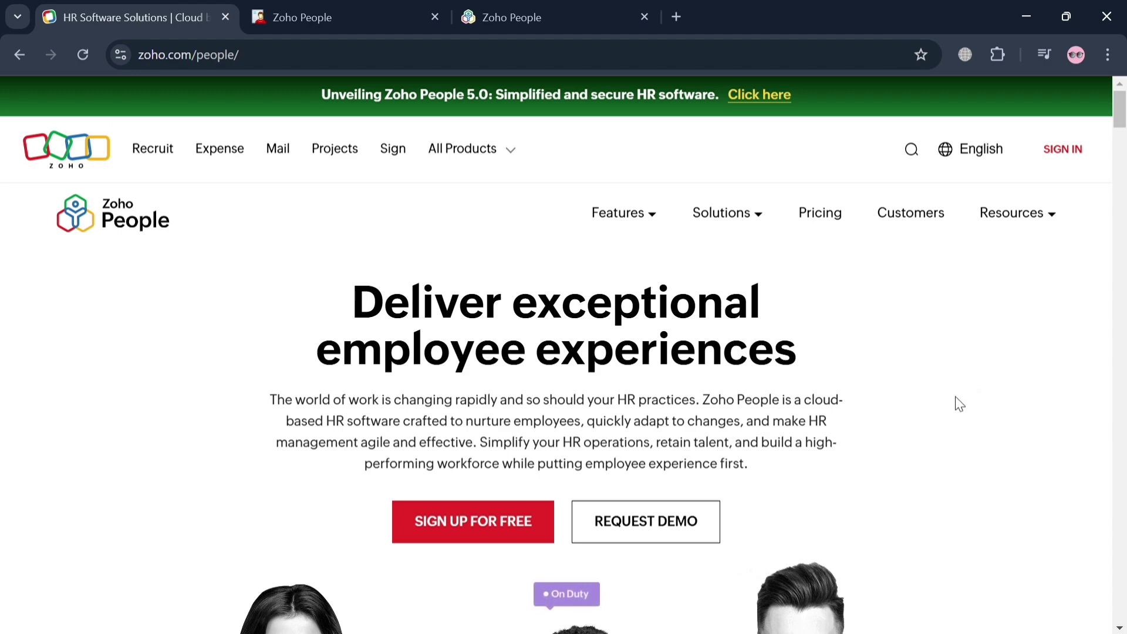
{"action": "scroll", "coordinate": [956, 397], "scroll_direction": "down", "scroll_amount": 7}
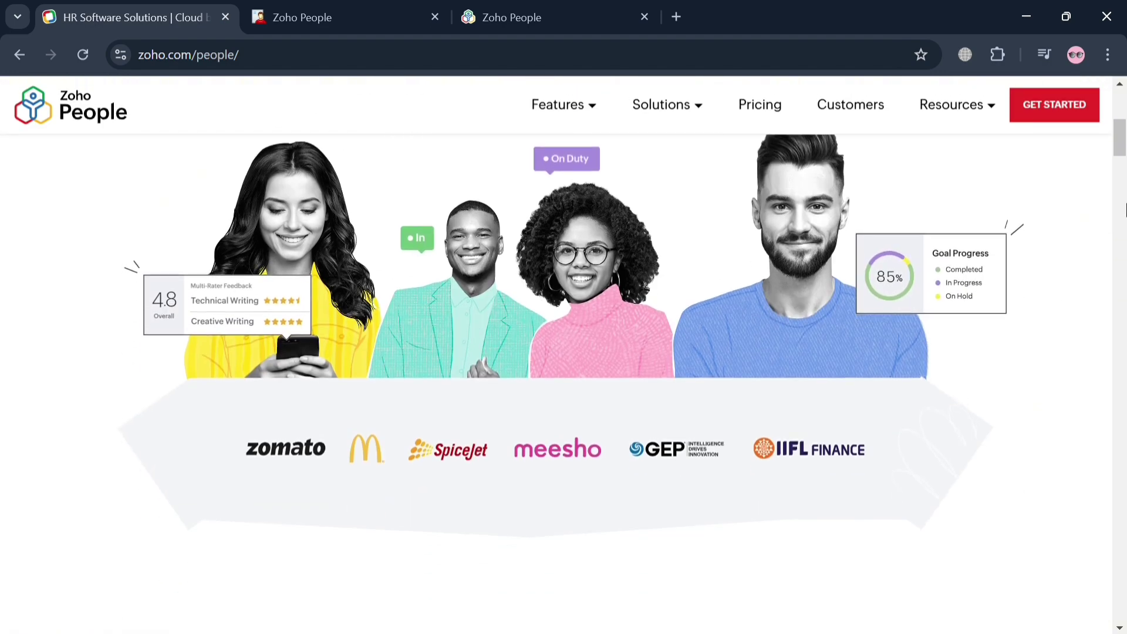
{"action": "left_click_drag", "start_coordinate": [1121, 149], "coordinate": [1109, 352]}
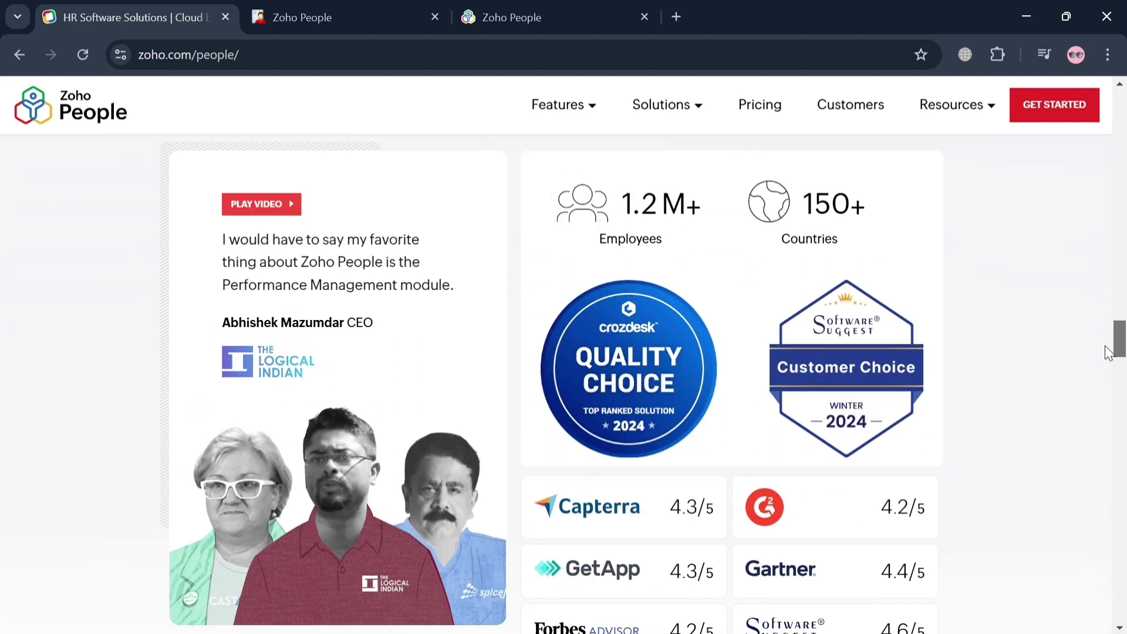
{"action": "scroll", "coordinate": [765, 436], "scroll_direction": "down", "scroll_amount": 10}
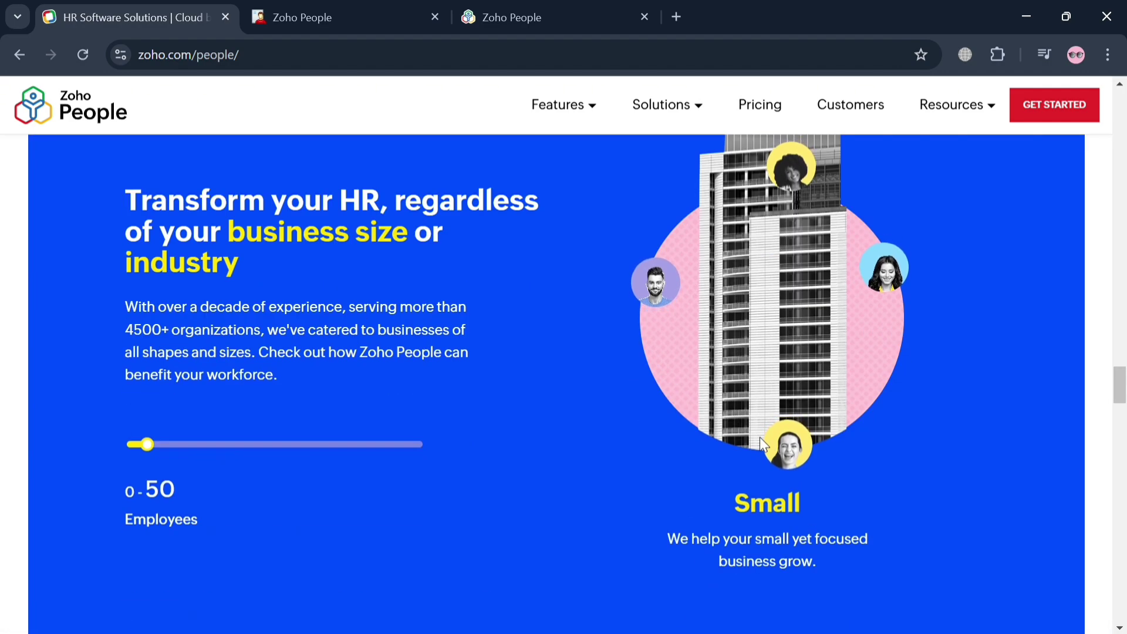
{"action": "scroll", "coordinate": [760, 437], "scroll_direction": "down", "scroll_amount": 15}
{"action": "scroll", "coordinate": [764, 445], "scroll_direction": "down", "scroll_amount": 9}
{"action": "scroll", "coordinate": [765, 445], "scroll_direction": "up", "scroll_amount": 4}
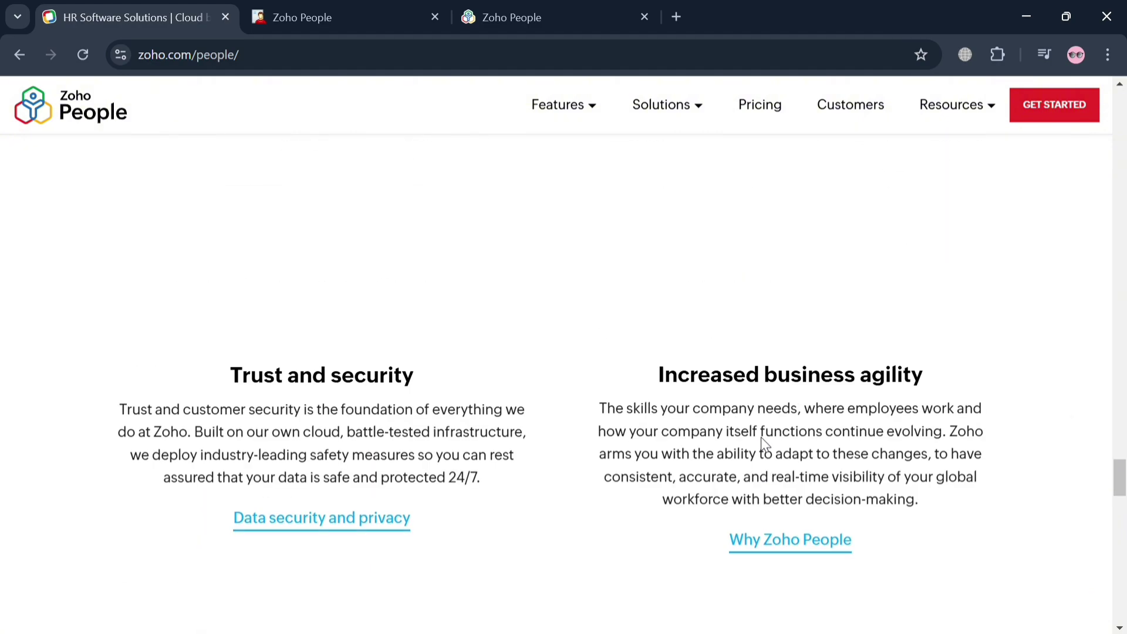
{"action": "scroll", "coordinate": [768, 445], "scroll_direction": "down", "scroll_amount": 9}
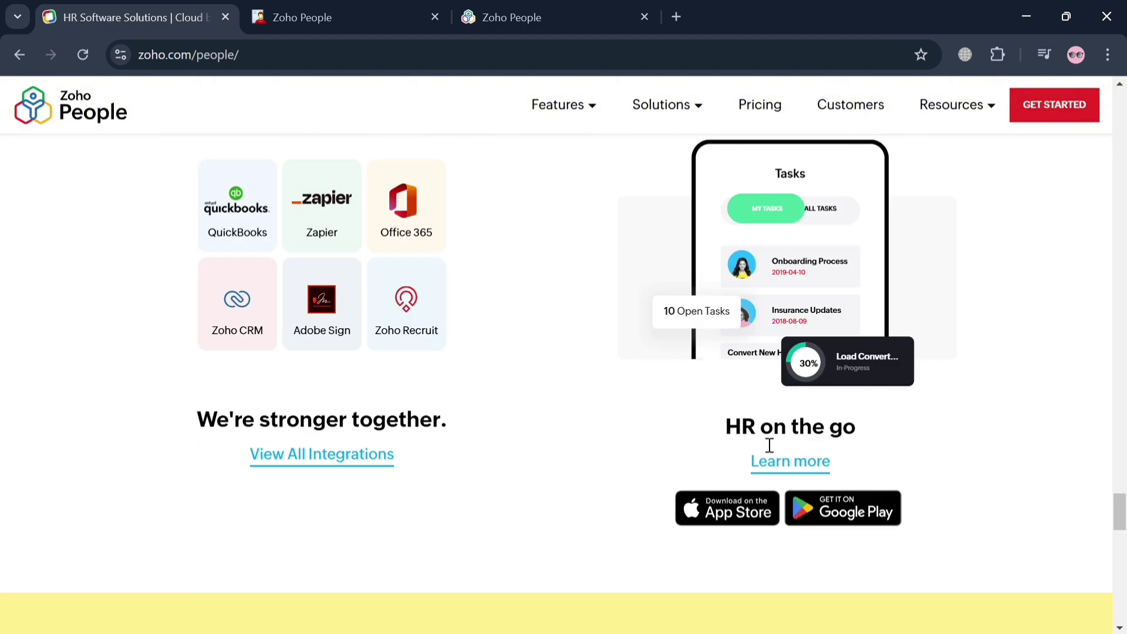
{"action": "scroll", "coordinate": [766, 444], "scroll_direction": "up", "scroll_amount": 3}
{"action": "scroll", "coordinate": [760, 436], "scroll_direction": "down", "scroll_amount": 20}
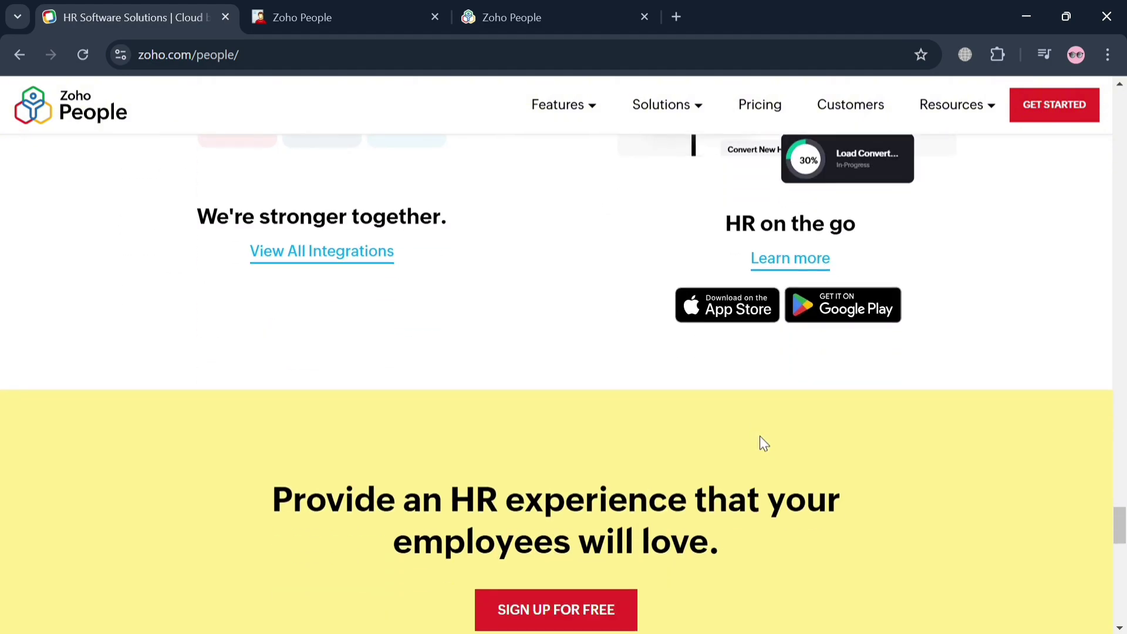
{"action": "scroll", "coordinate": [764, 443], "scroll_direction": "up", "scroll_amount": 10}
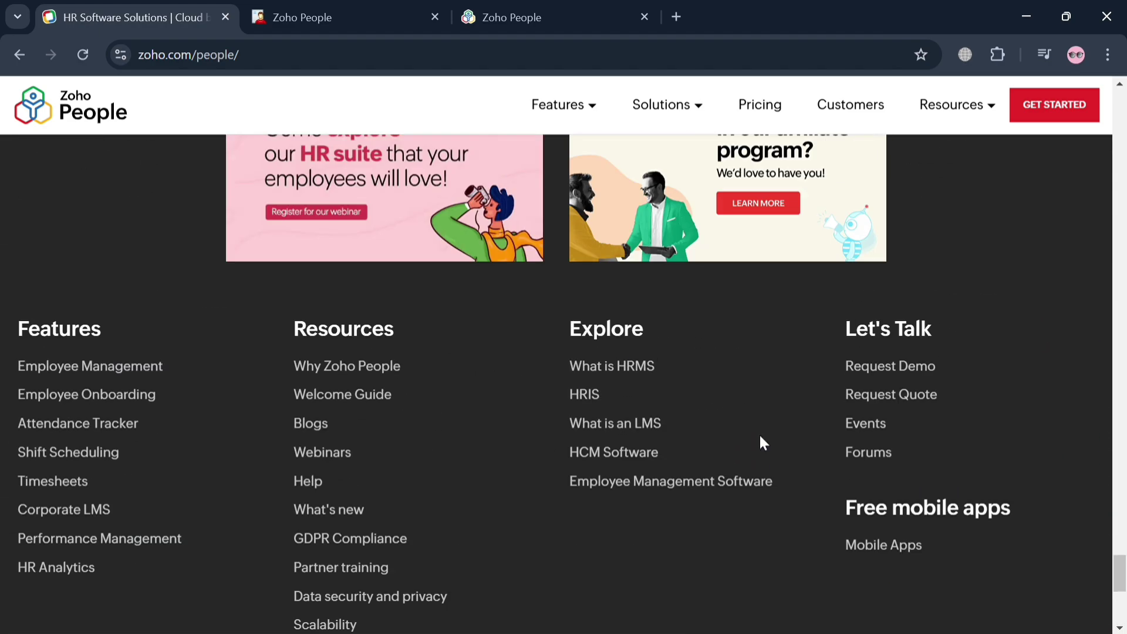
{"action": "scroll", "coordinate": [766, 440], "scroll_direction": "up", "scroll_amount": 12}
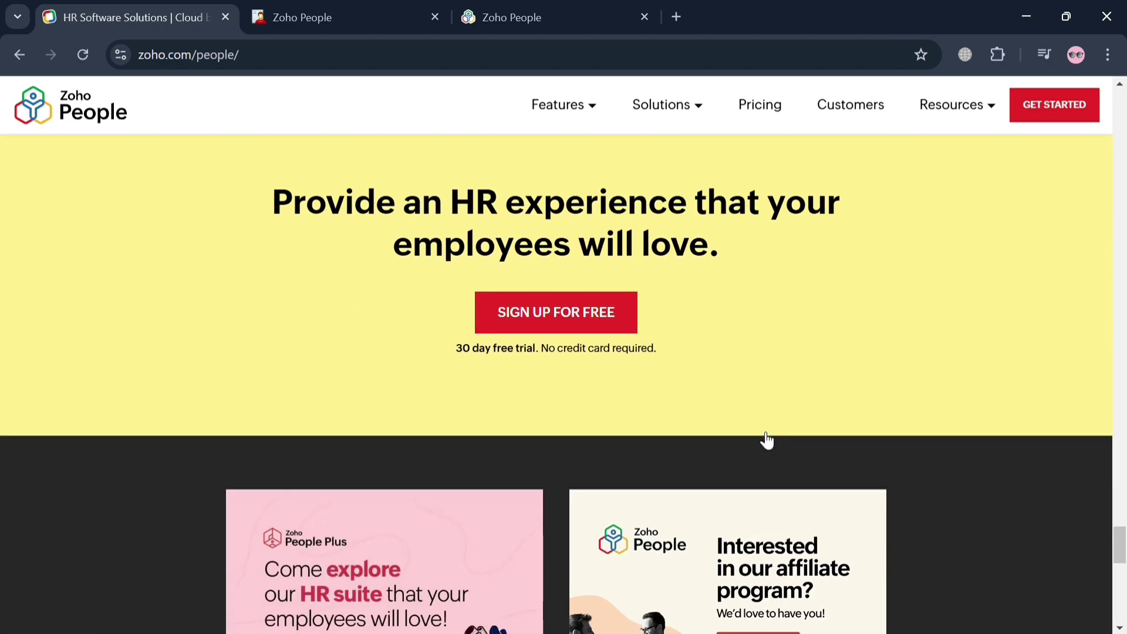
{"action": "scroll", "coordinate": [759, 429], "scroll_direction": "up", "scroll_amount": 15}
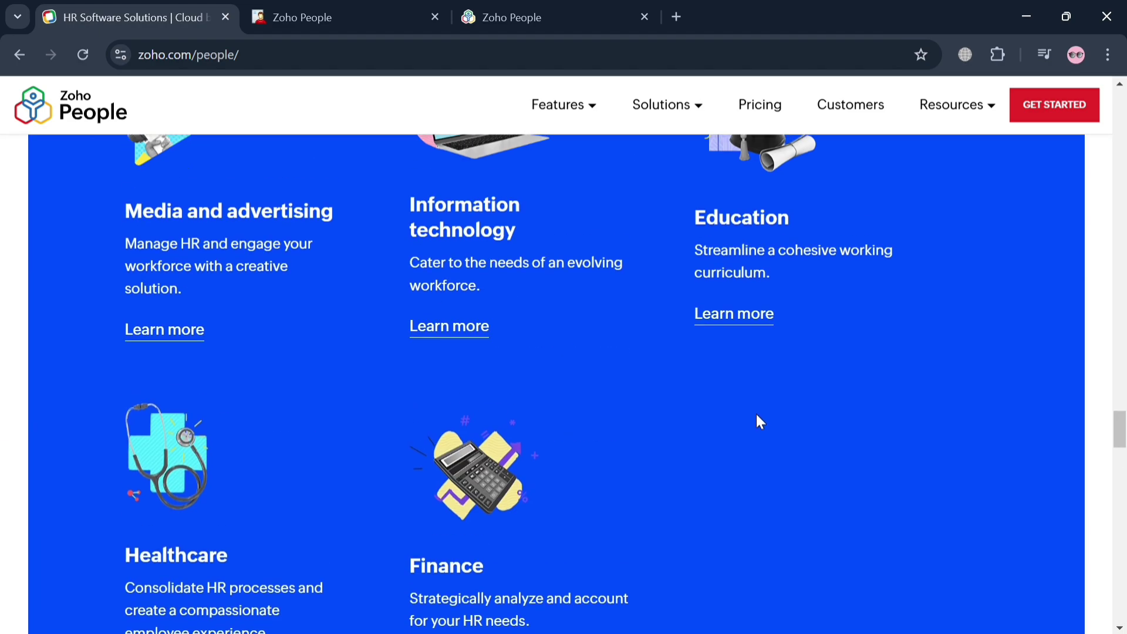
{"action": "scroll", "coordinate": [754, 414], "scroll_direction": "up", "scroll_amount": 15}
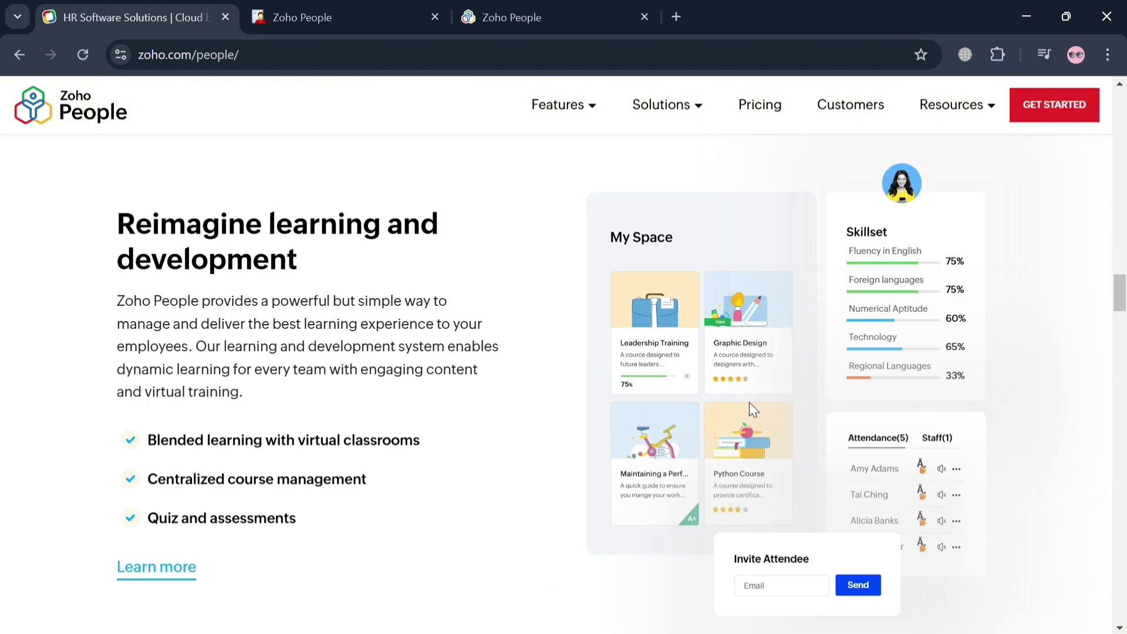
{"action": "scroll", "coordinate": [753, 393], "scroll_direction": "up", "scroll_amount": 12}
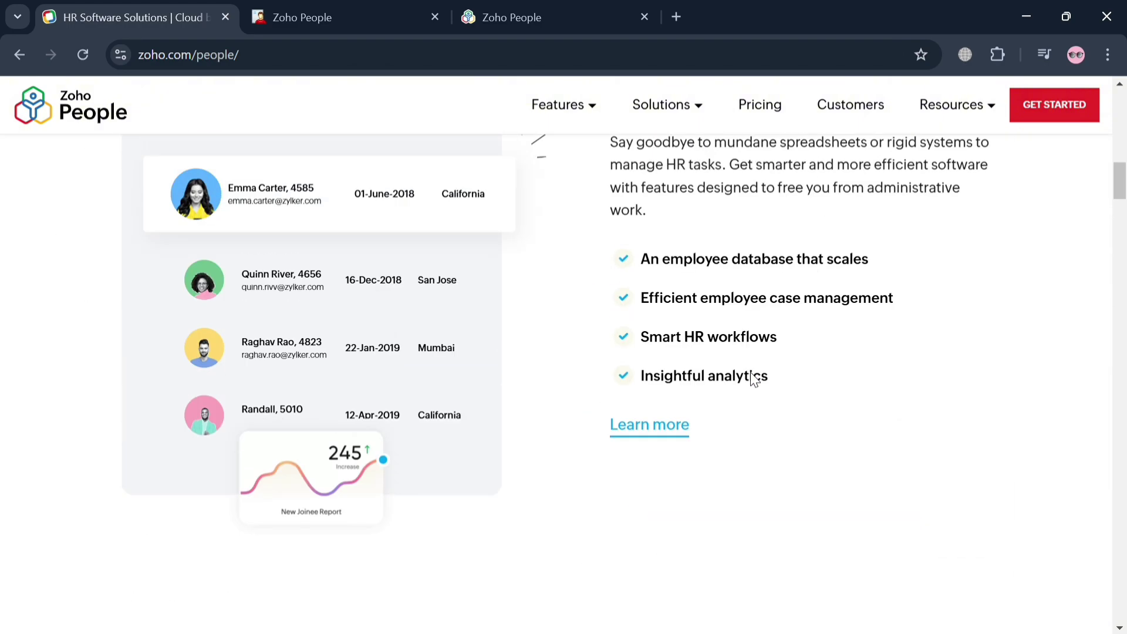
{"action": "scroll", "coordinate": [754, 380], "scroll_direction": "up", "scroll_amount": 5}
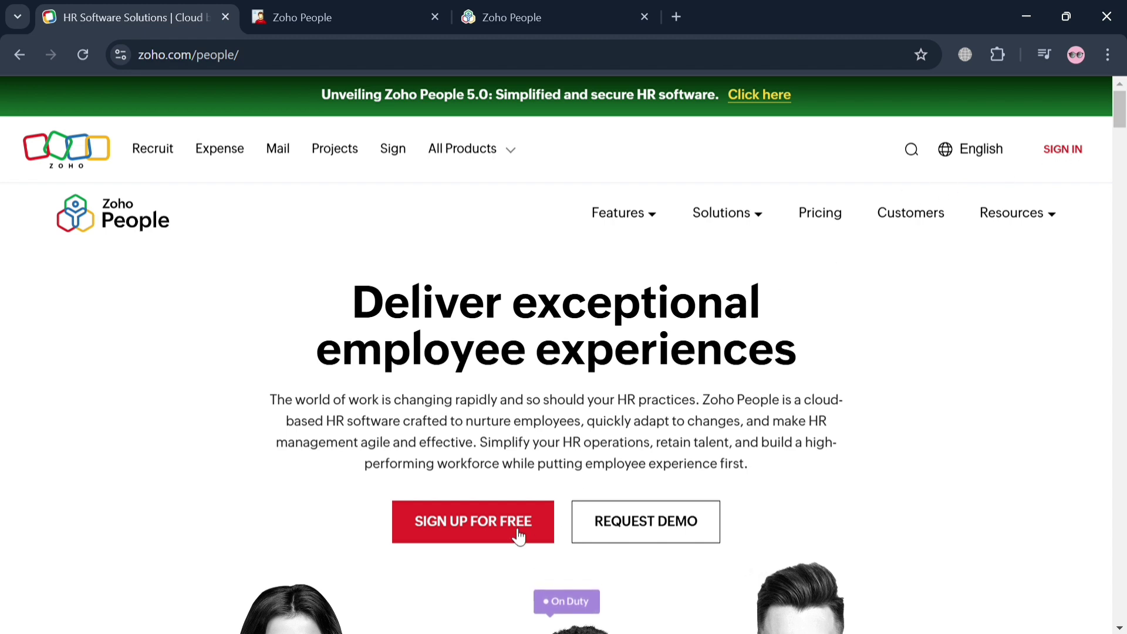
Go to the account's Getting Started page and focus the Company name field
{"action": "left_click", "coordinate": [333, 8]}
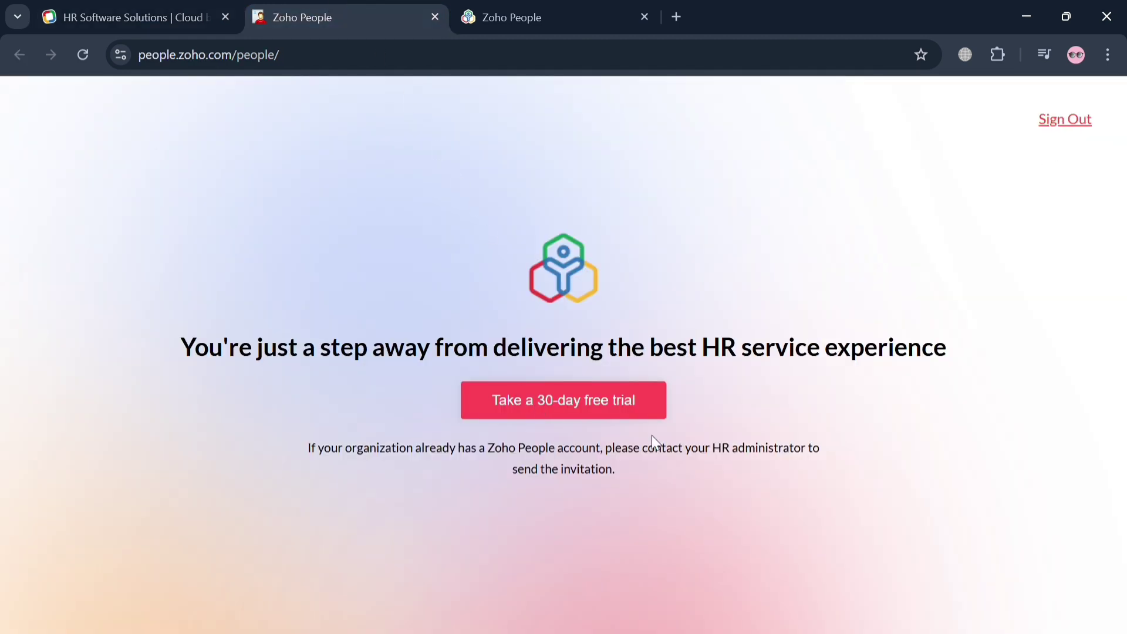
{"action": "left_click", "coordinate": [500, 7]}
{"action": "left_click", "coordinate": [640, 247]}
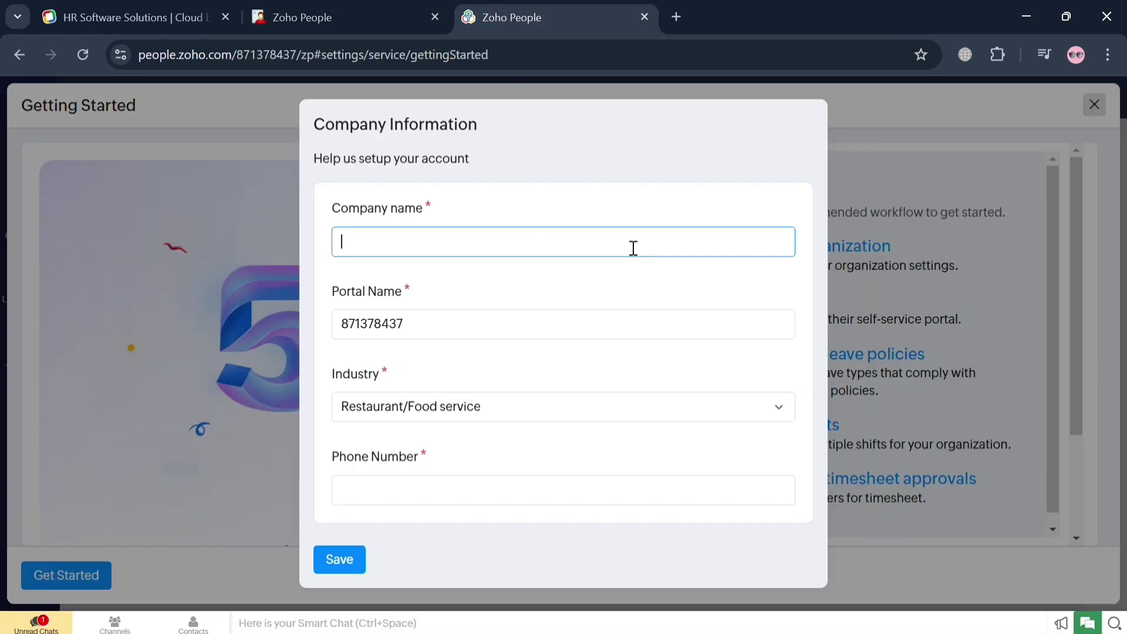
Save Company Information with company name VentureInc and the contact phone number, then get started
{"action": "type", "text": "T"}
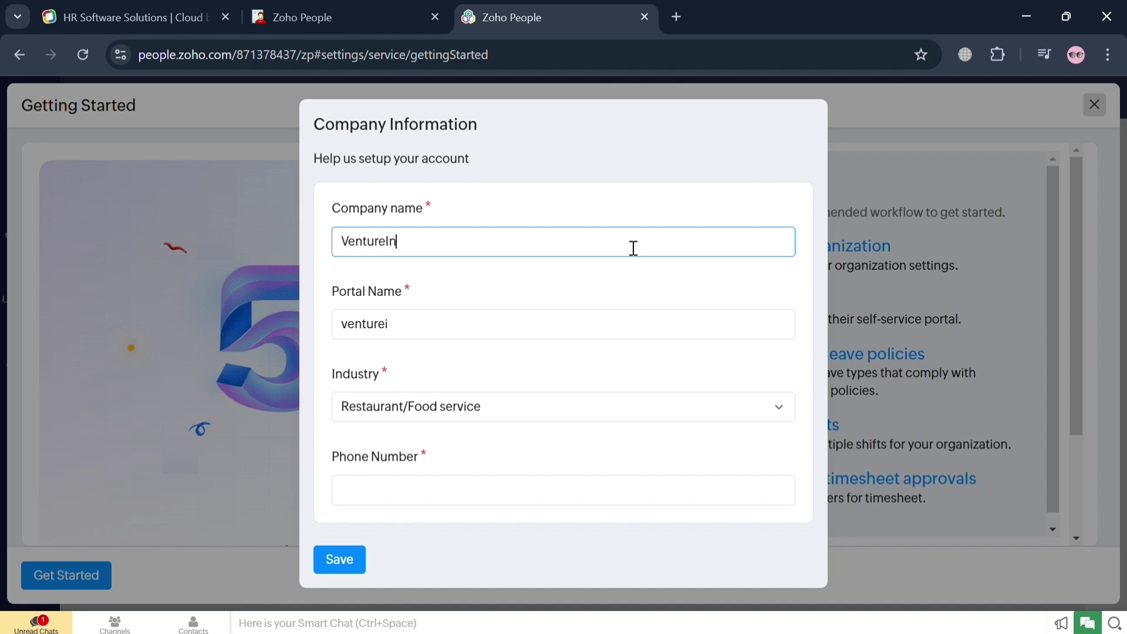
{"action": "key", "text": "ctrl+a"}
{"action": "left_click", "coordinate": [550, 378]}
{"action": "left_click", "coordinate": [402, 500]}
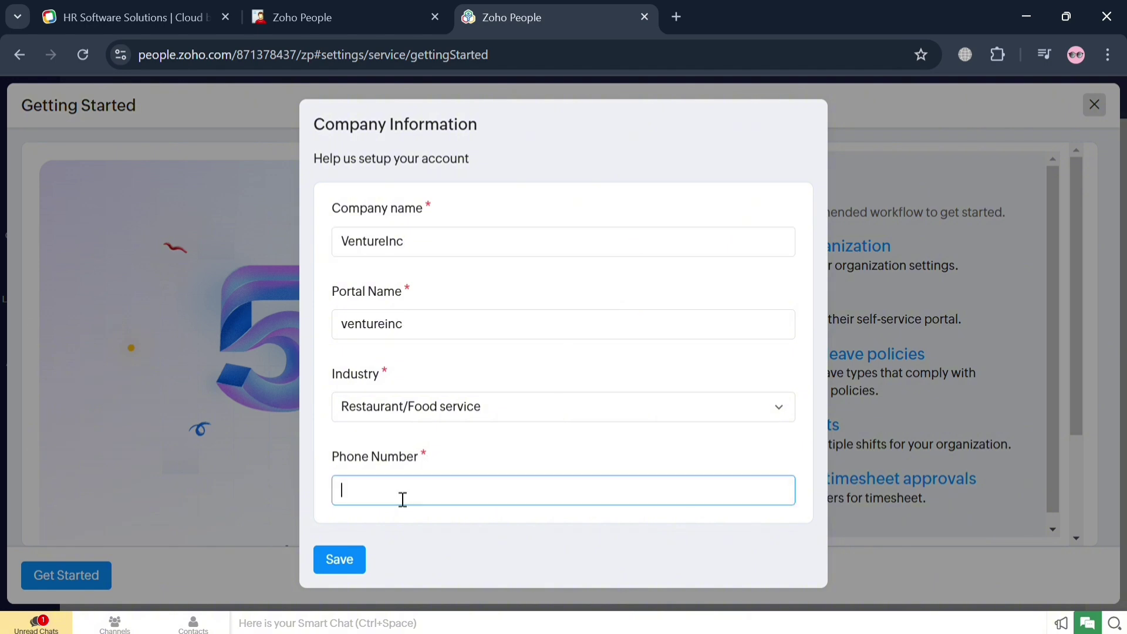
{"action": "key", "text": "ctrl+v"}
{"action": "left_click", "coordinate": [340, 557]}
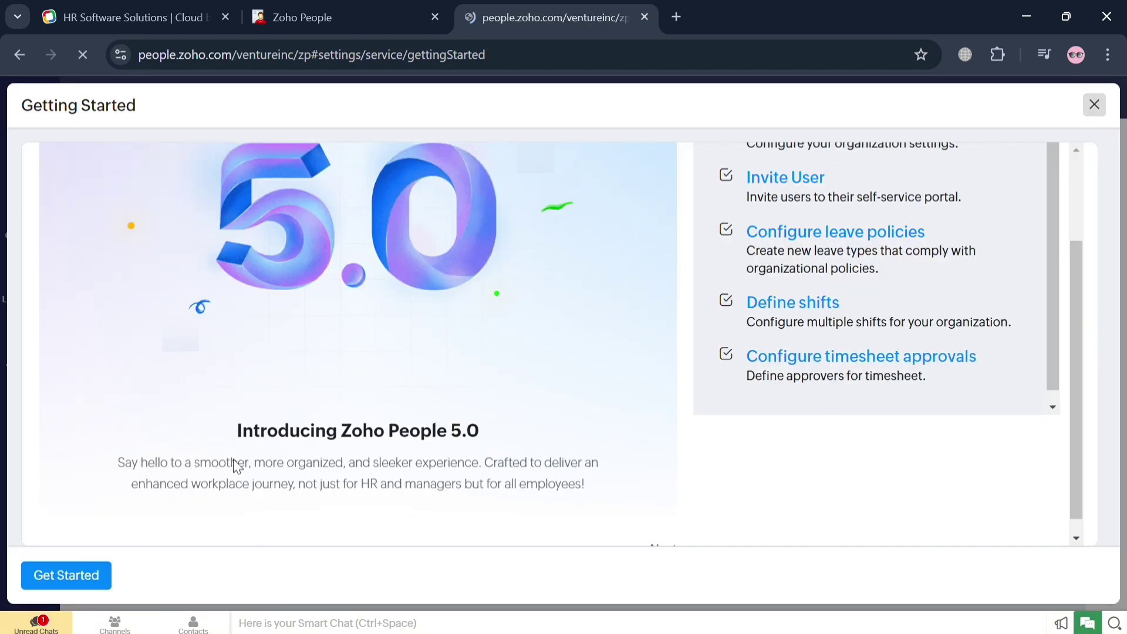
{"action": "left_click", "coordinate": [86, 579]}
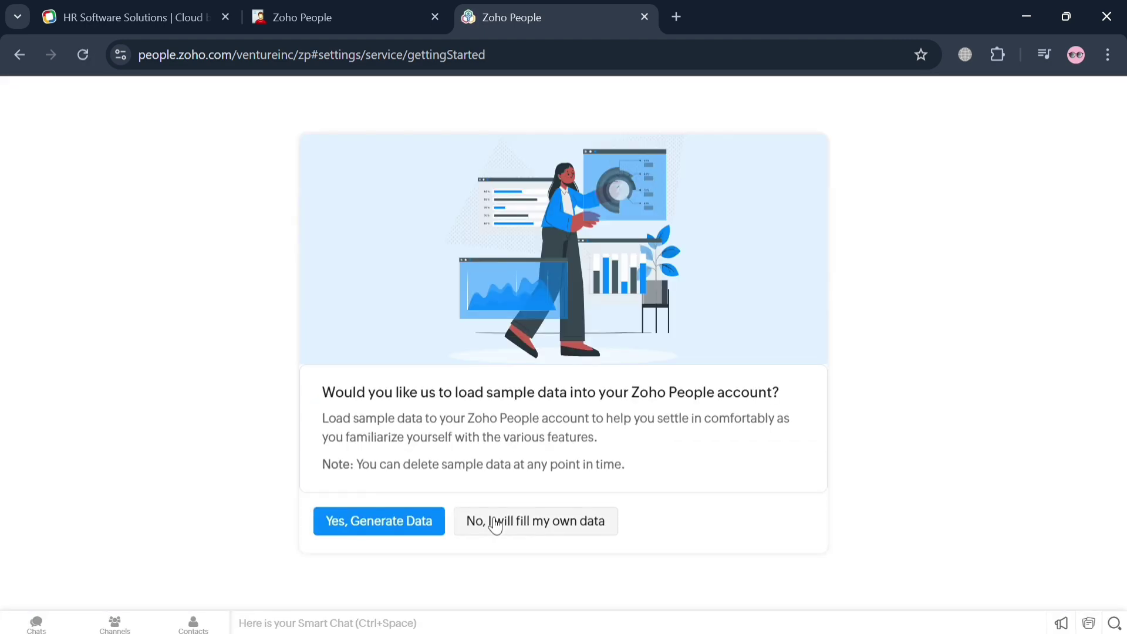
Review the organization's Basic Details form, then return to the Settings services list
{"action": "left_click", "coordinate": [395, 534]}
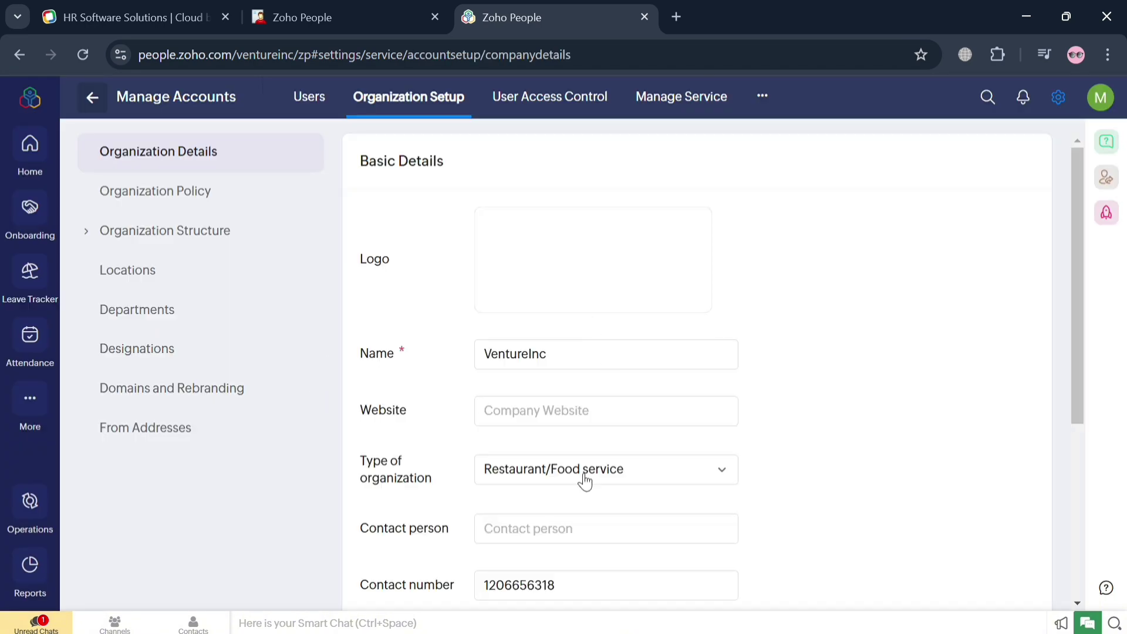
{"action": "scroll", "coordinate": [585, 482], "scroll_direction": "down", "scroll_amount": 4}
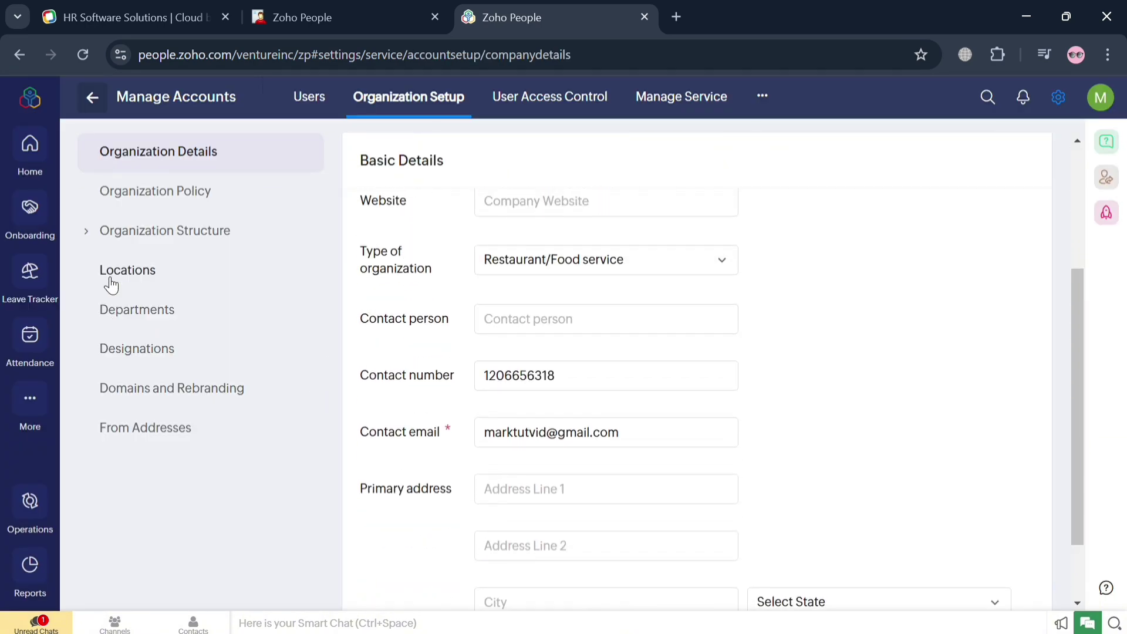
{"action": "left_click", "coordinate": [93, 98]}
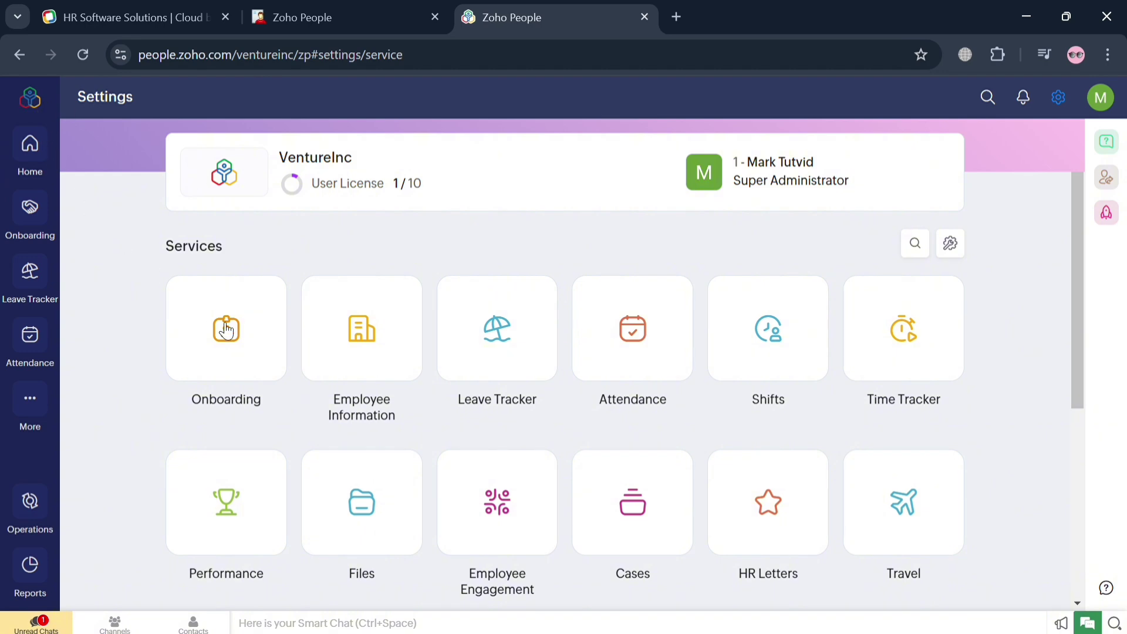
{"action": "scroll", "coordinate": [475, 370], "scroll_direction": "down", "scroll_amount": 5}
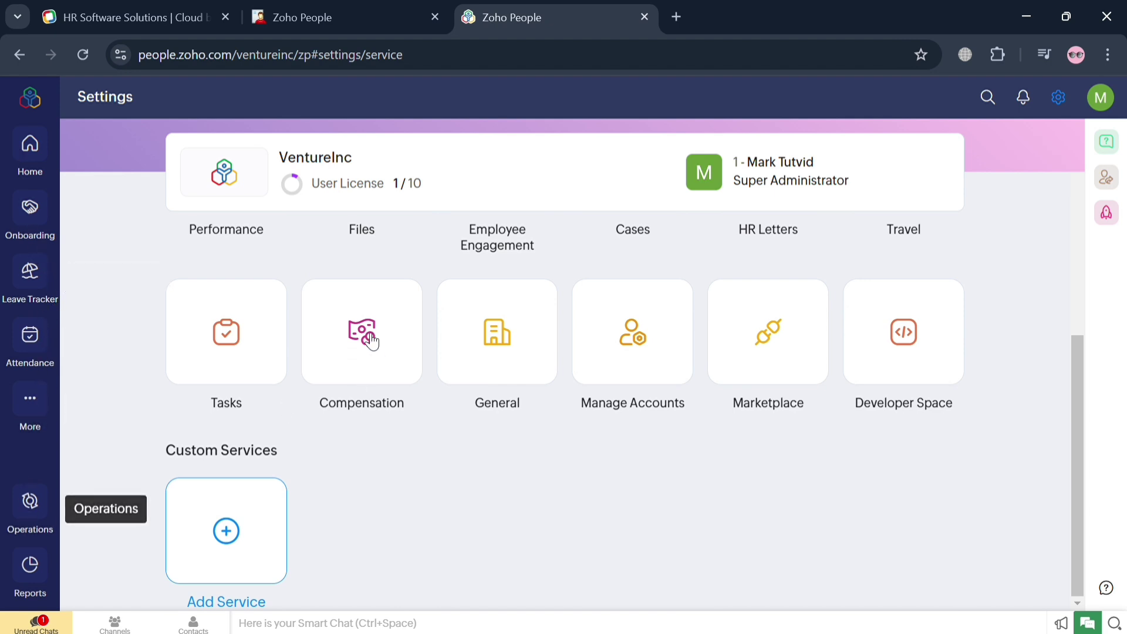
{"action": "scroll", "coordinate": [390, 326], "scroll_direction": "up", "scroll_amount": 5}
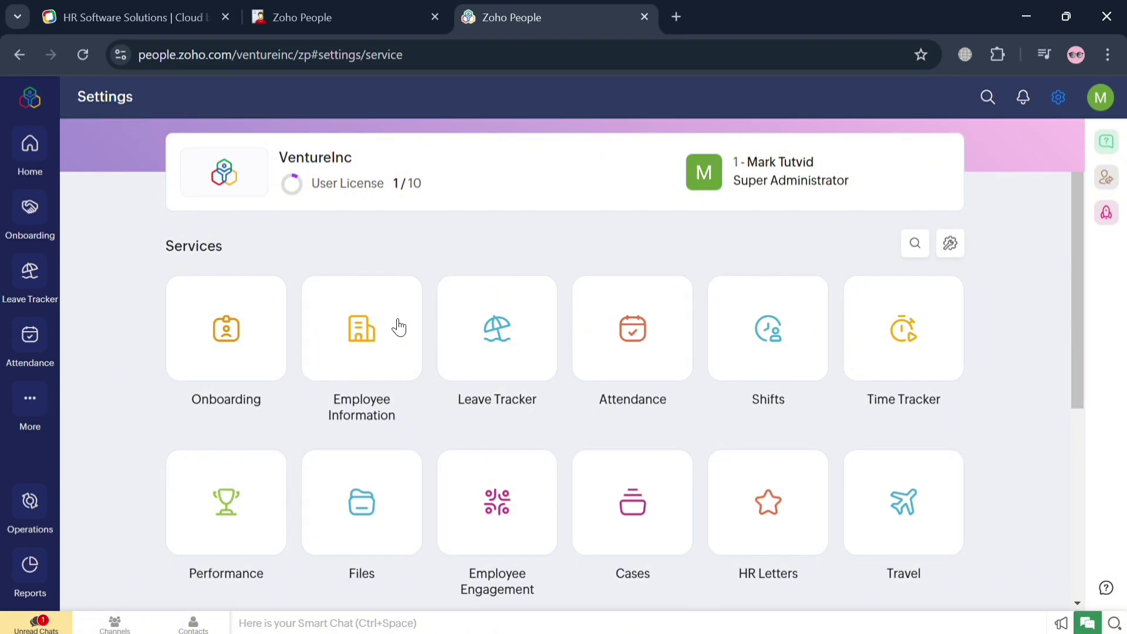
Check the Onboarding service's candidate onboarding Preferences and Flow, then return to Settings
{"action": "left_click", "coordinate": [255, 336]}
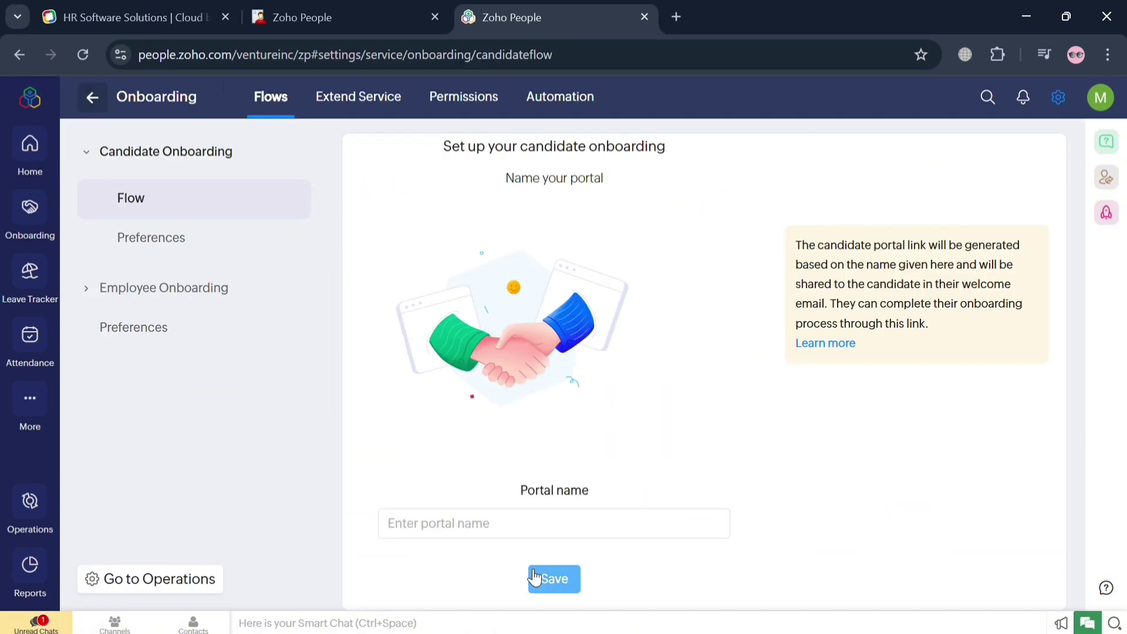
{"action": "left_click", "coordinate": [222, 249]}
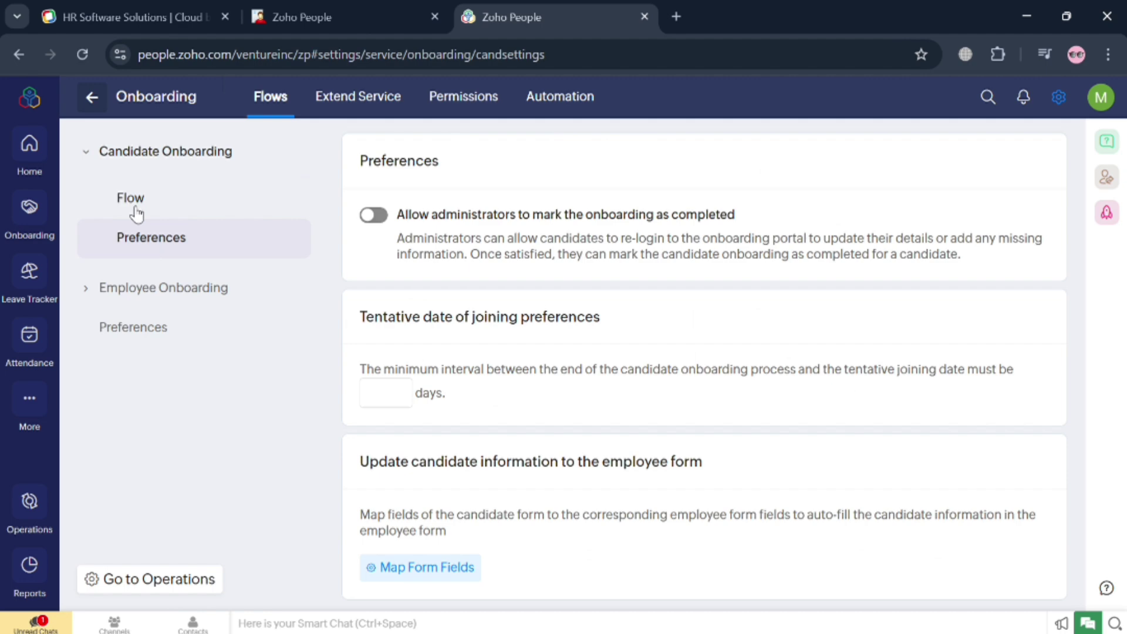
{"action": "left_click", "coordinate": [132, 200]}
{"action": "left_click", "coordinate": [94, 98]}
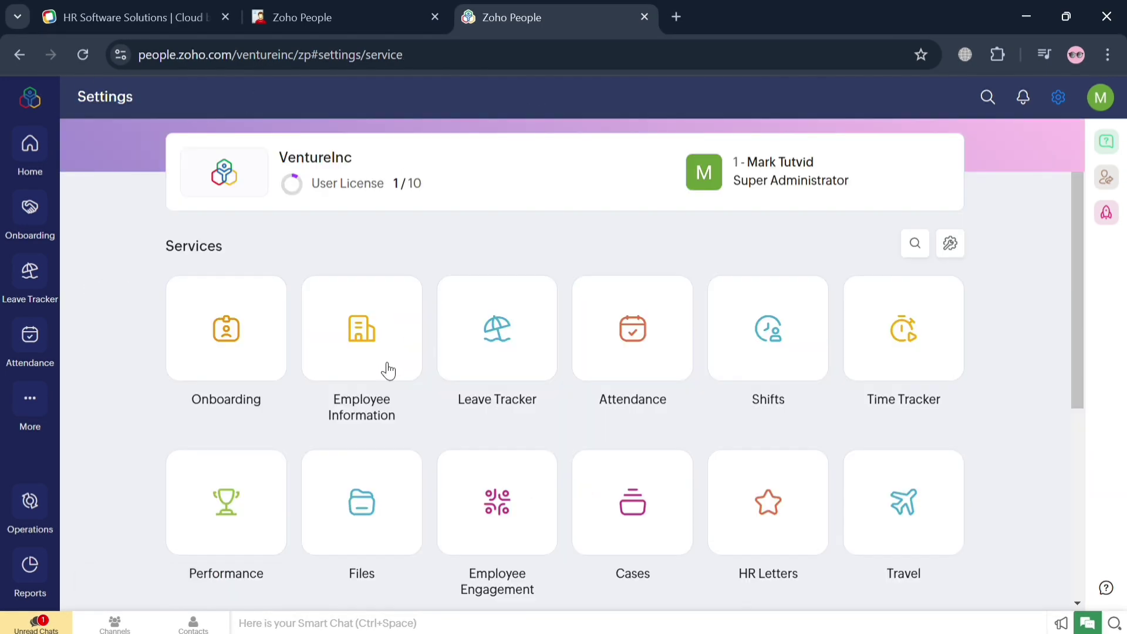
Check Employee Information's Employee ID, Employee Status, Career History and Link to Cases, then HR processes
{"action": "left_click", "coordinate": [390, 349]}
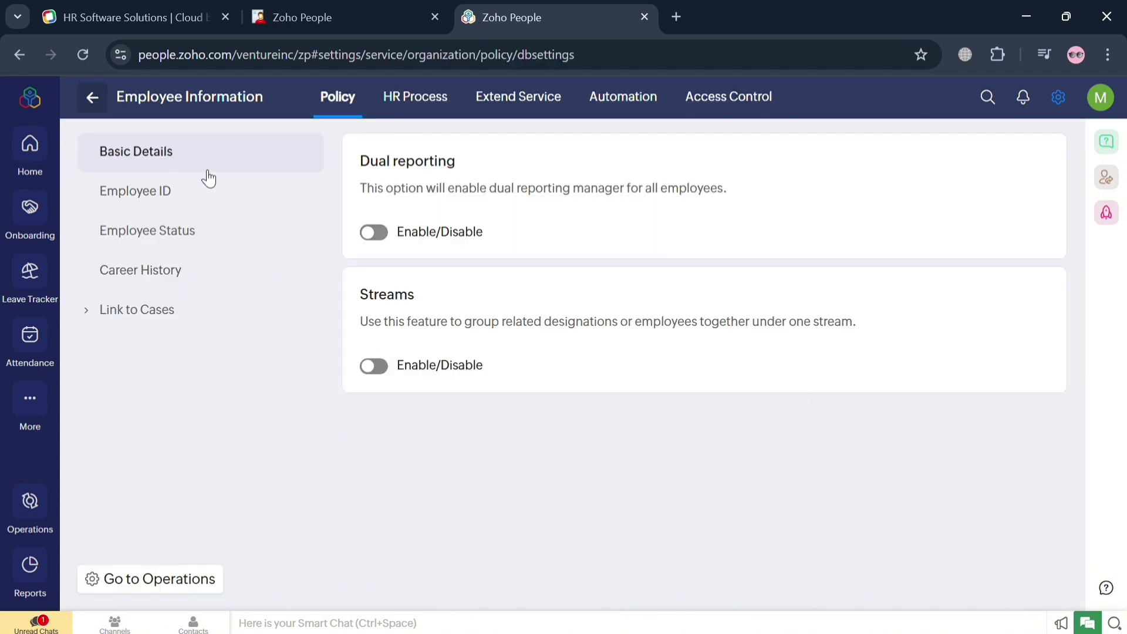
{"action": "left_click", "coordinate": [224, 201]}
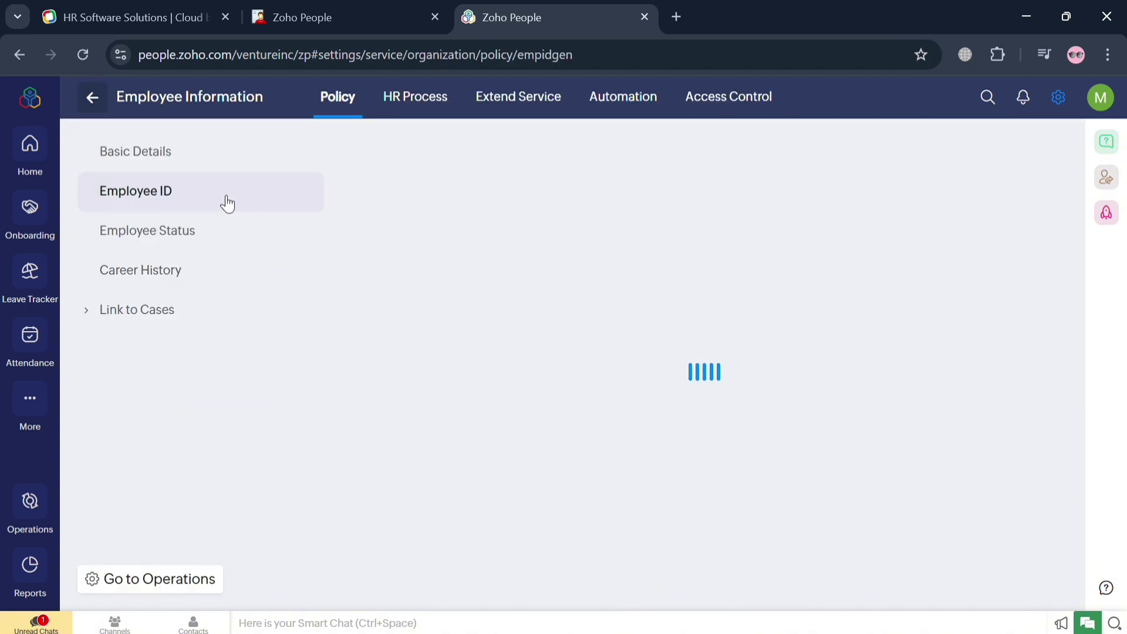
{"action": "left_click", "coordinate": [238, 242]}
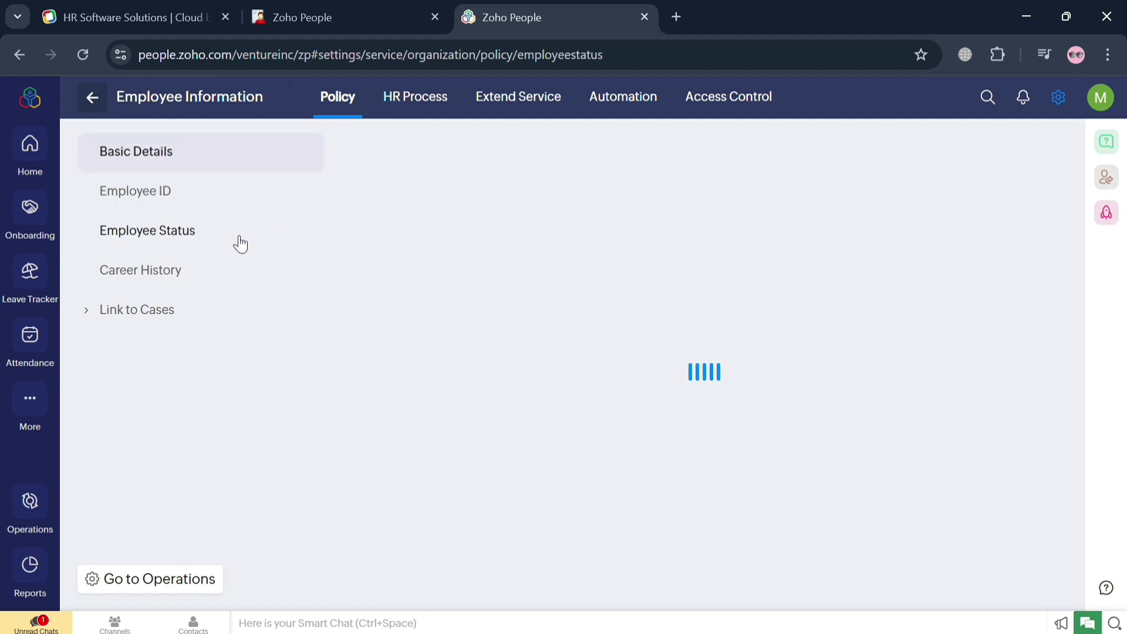
{"action": "left_click", "coordinate": [234, 284]}
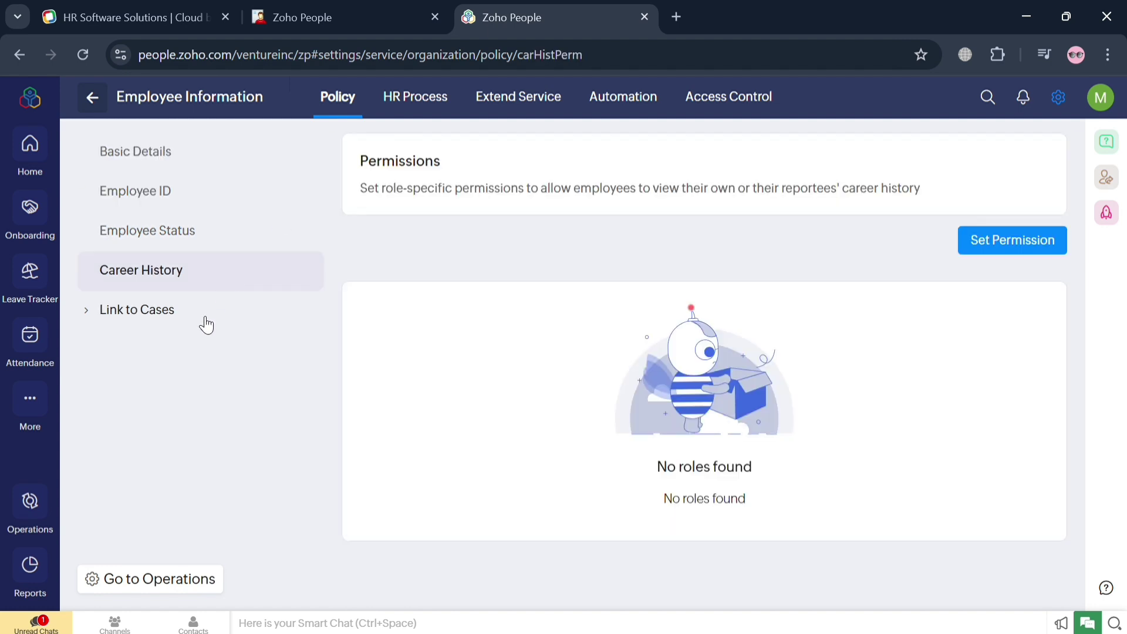
{"action": "left_click", "coordinate": [205, 317]}
{"action": "left_click", "coordinate": [429, 101]}
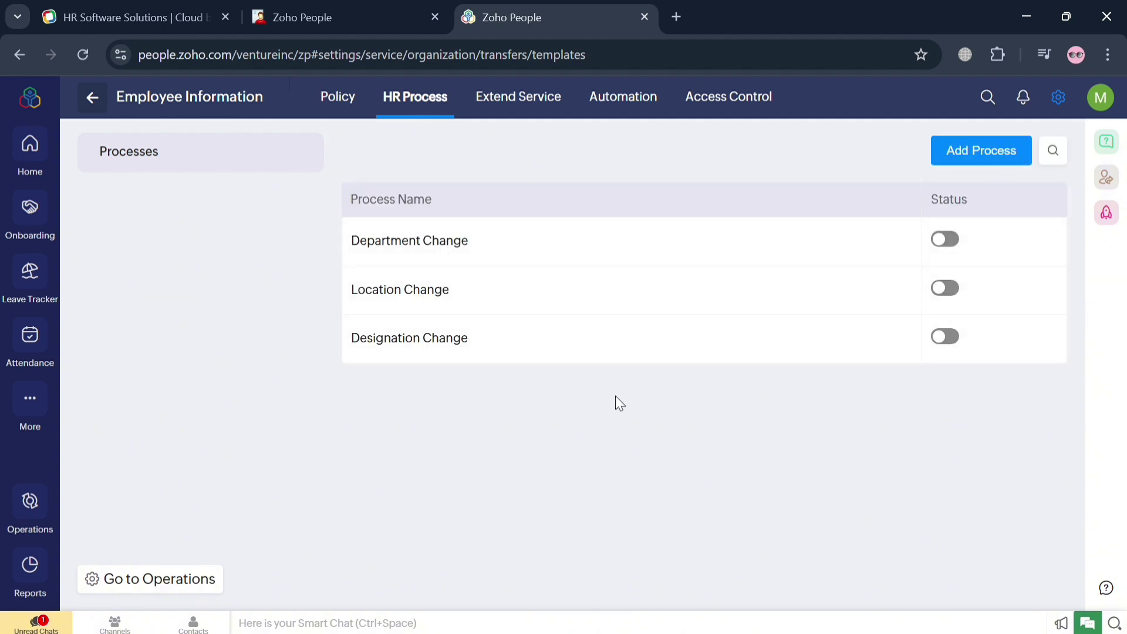
View Employee Information's forms, custom buttons and web forms, then its Automation workflows
{"action": "left_click", "coordinate": [520, 101]}
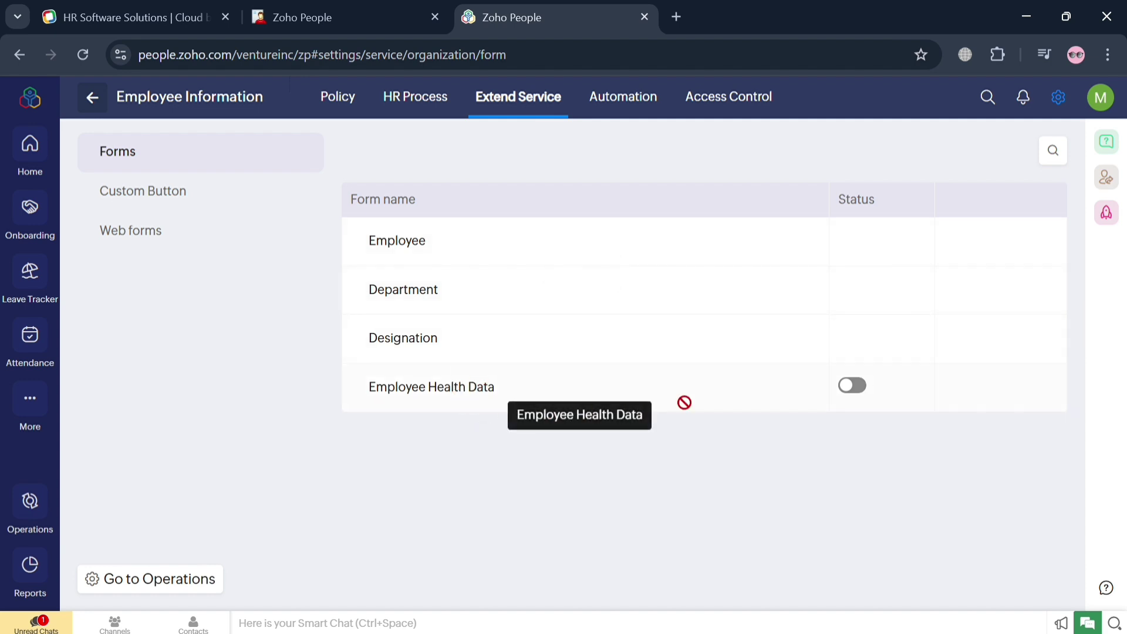
{"action": "left_click", "coordinate": [185, 194]}
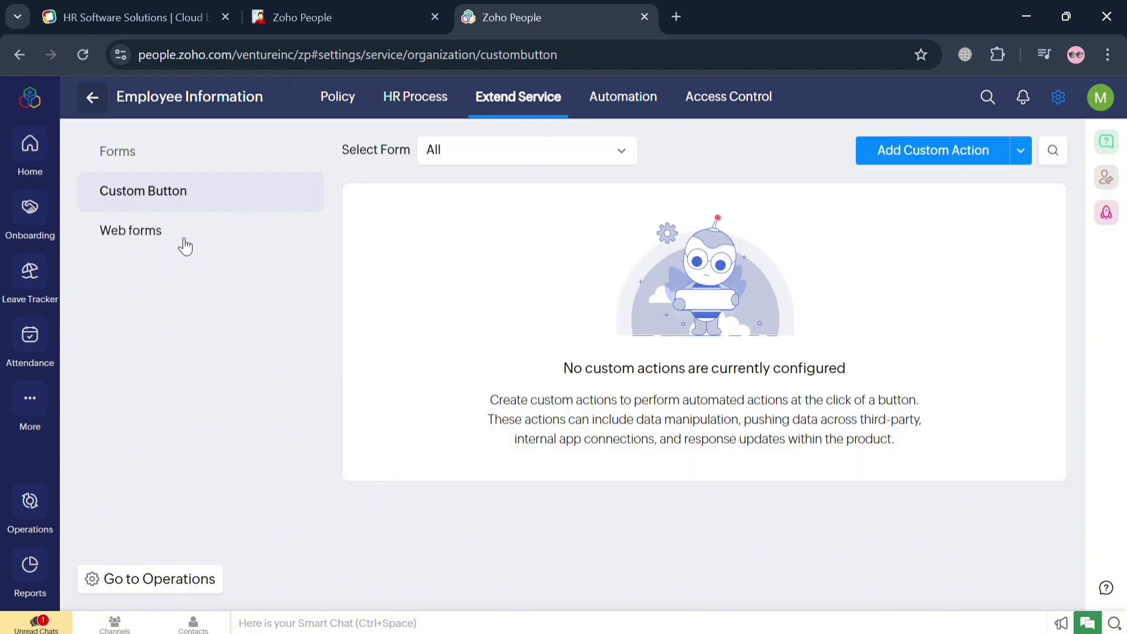
{"action": "left_click", "coordinate": [183, 245]}
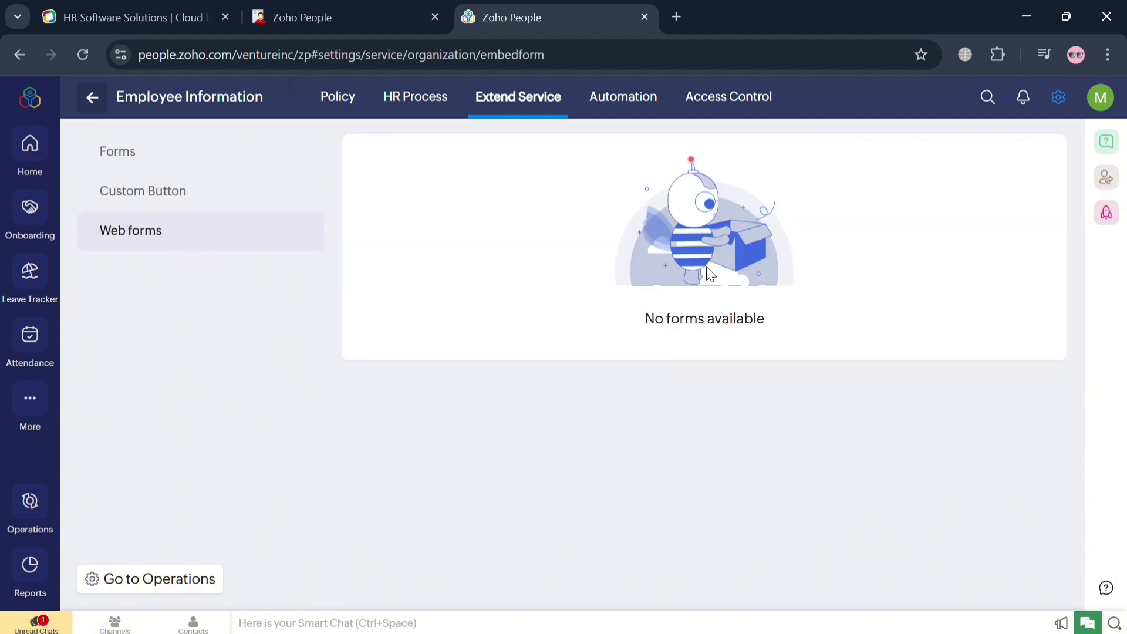
{"action": "left_click", "coordinate": [607, 100]}
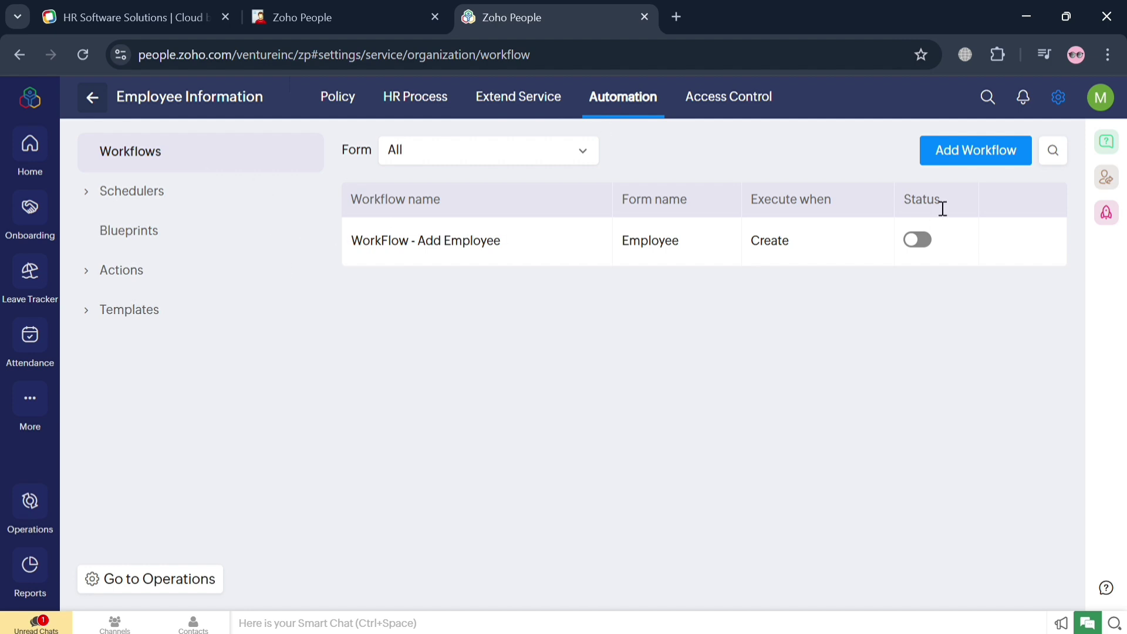
Preview the Add Workflow form, discard it unsaved, and view the Access Control permissions
{"action": "left_click", "coordinate": [985, 156]}
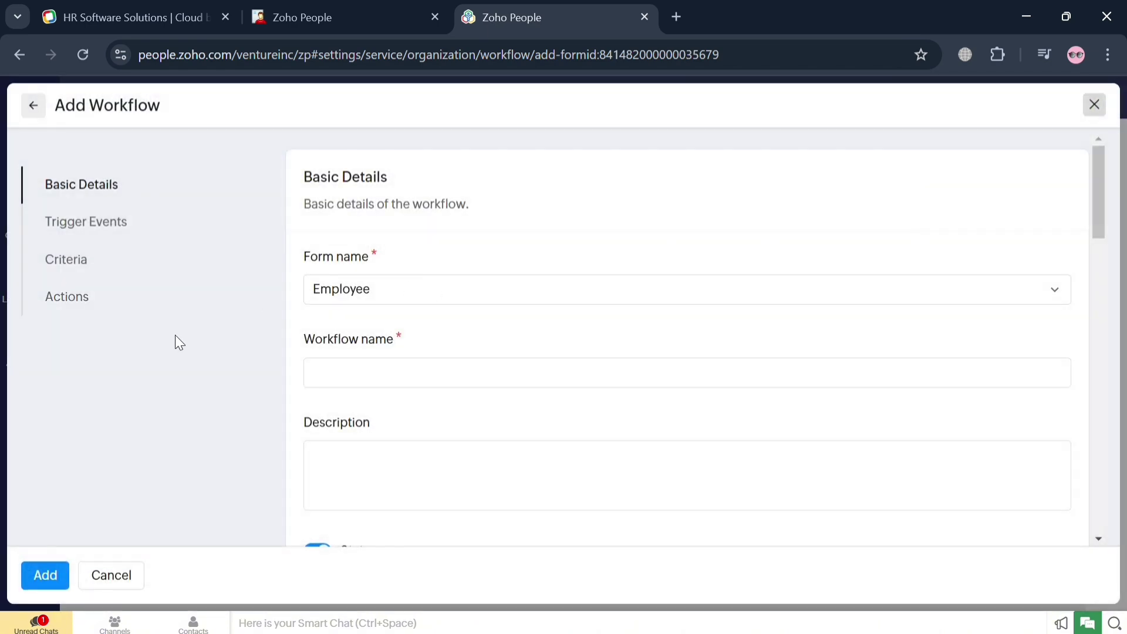
{"action": "scroll", "coordinate": [410, 320], "scroll_direction": "down", "scroll_amount": 7}
{"action": "scroll", "coordinate": [415, 327], "scroll_direction": "up", "scroll_amount": 3}
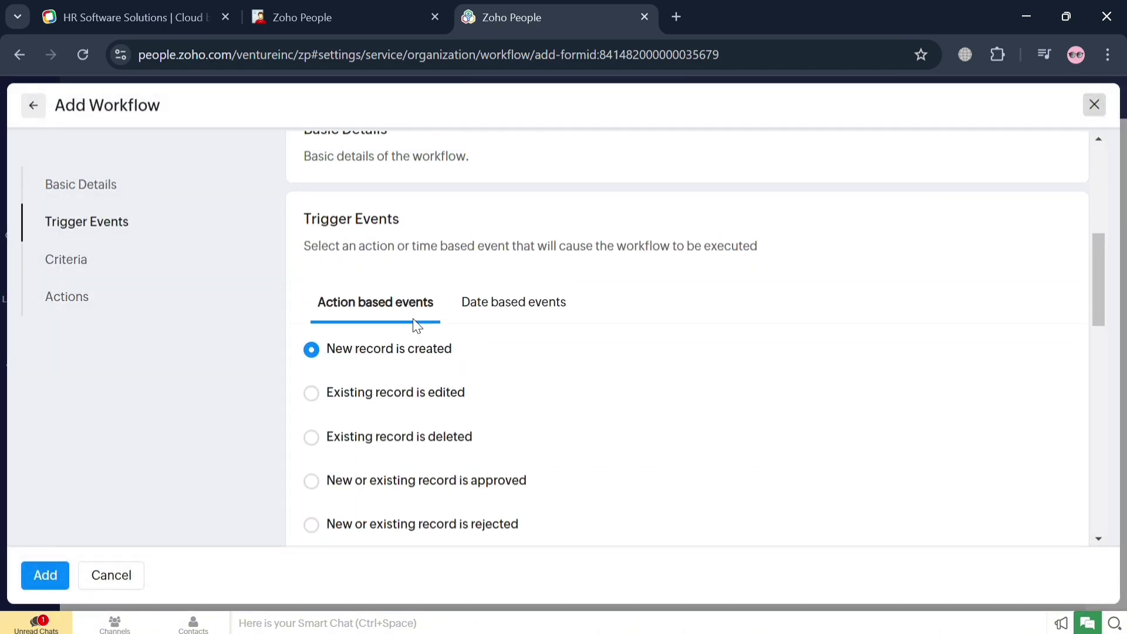
{"action": "scroll", "coordinate": [448, 340], "scroll_direction": "down", "scroll_amount": 6}
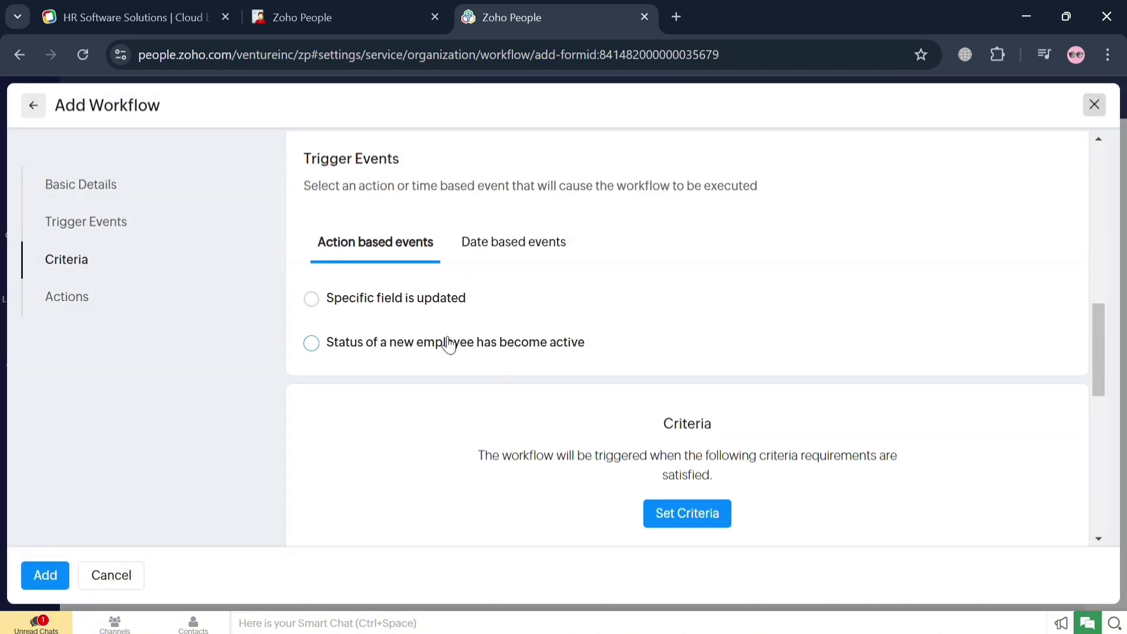
{"action": "scroll", "coordinate": [449, 345], "scroll_direction": "down", "scroll_amount": 5}
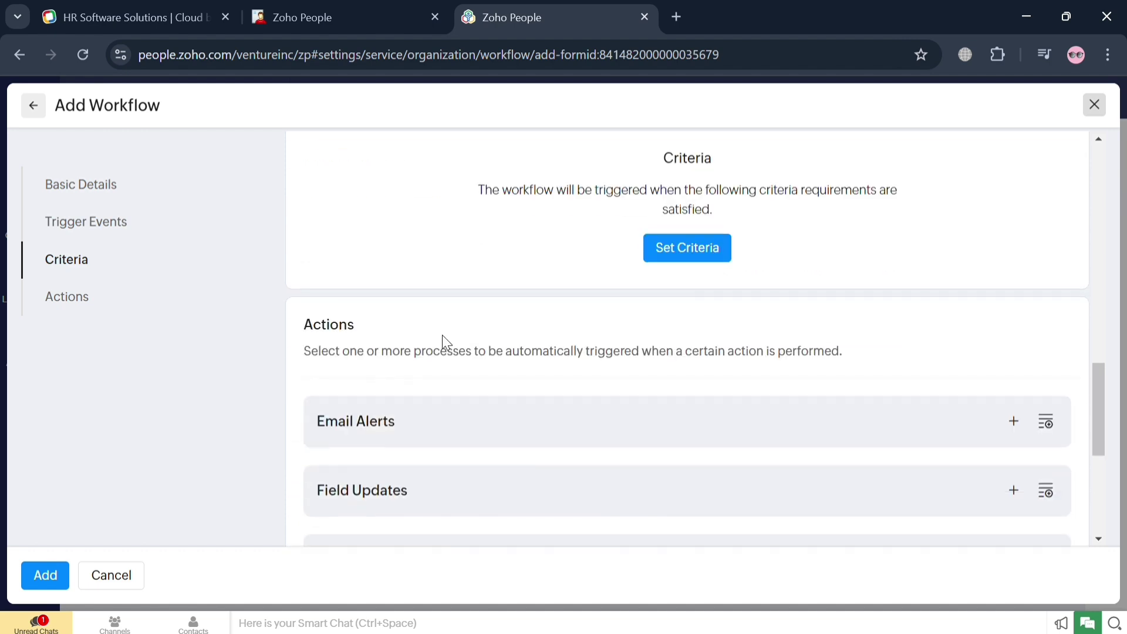
{"action": "scroll", "coordinate": [629, 332], "scroll_direction": "down", "scroll_amount": 5}
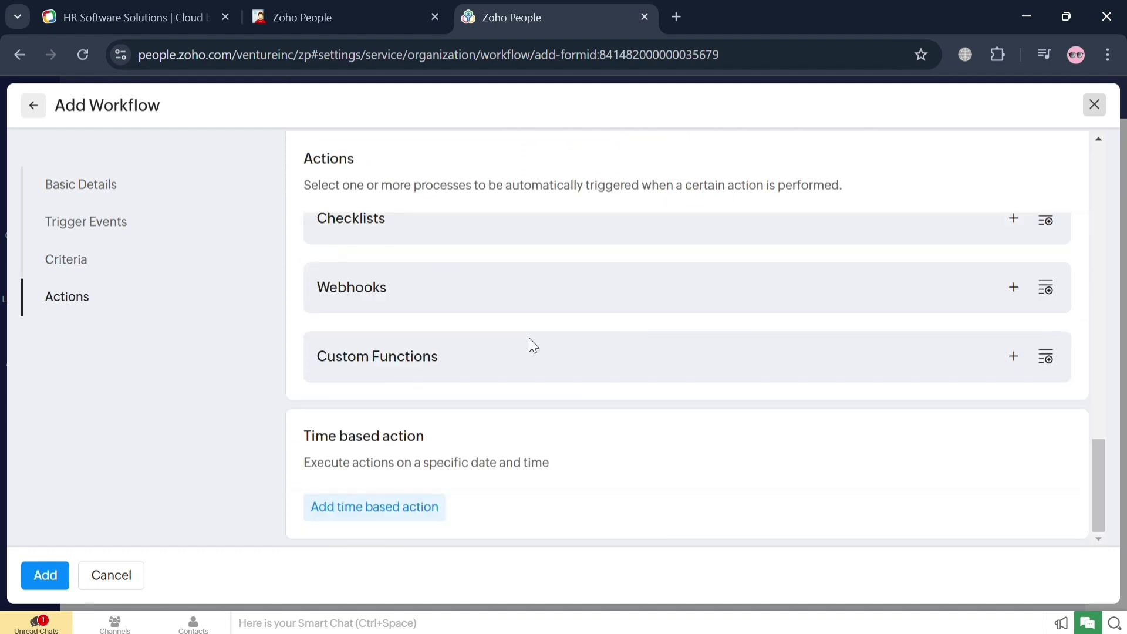
{"action": "left_click", "coordinate": [1096, 106]}
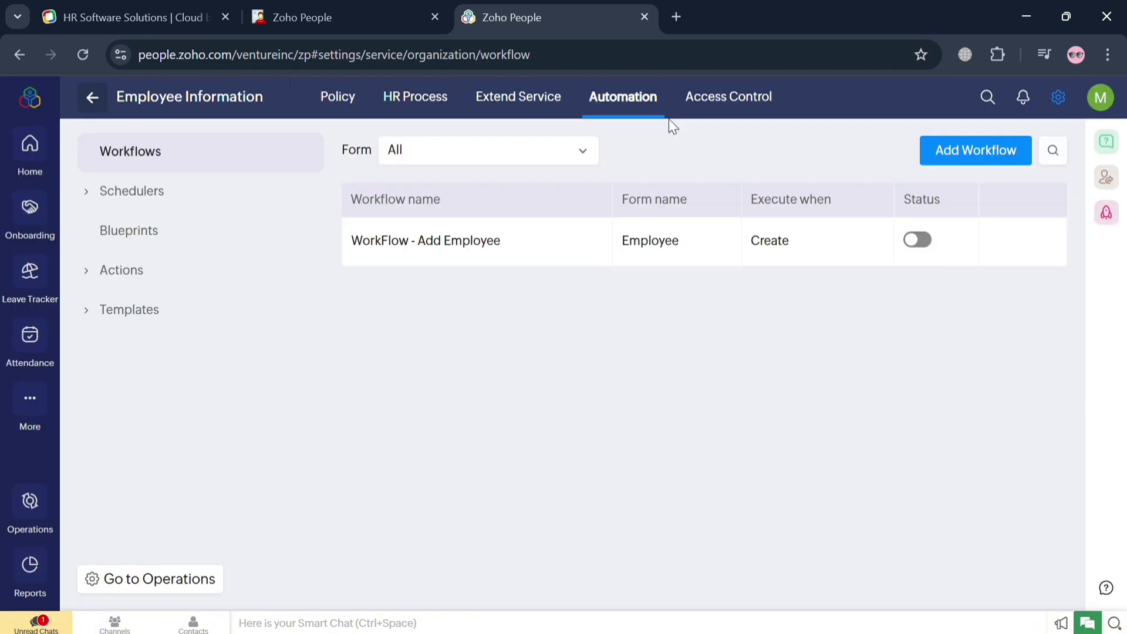
{"action": "left_click", "coordinate": [720, 104]}
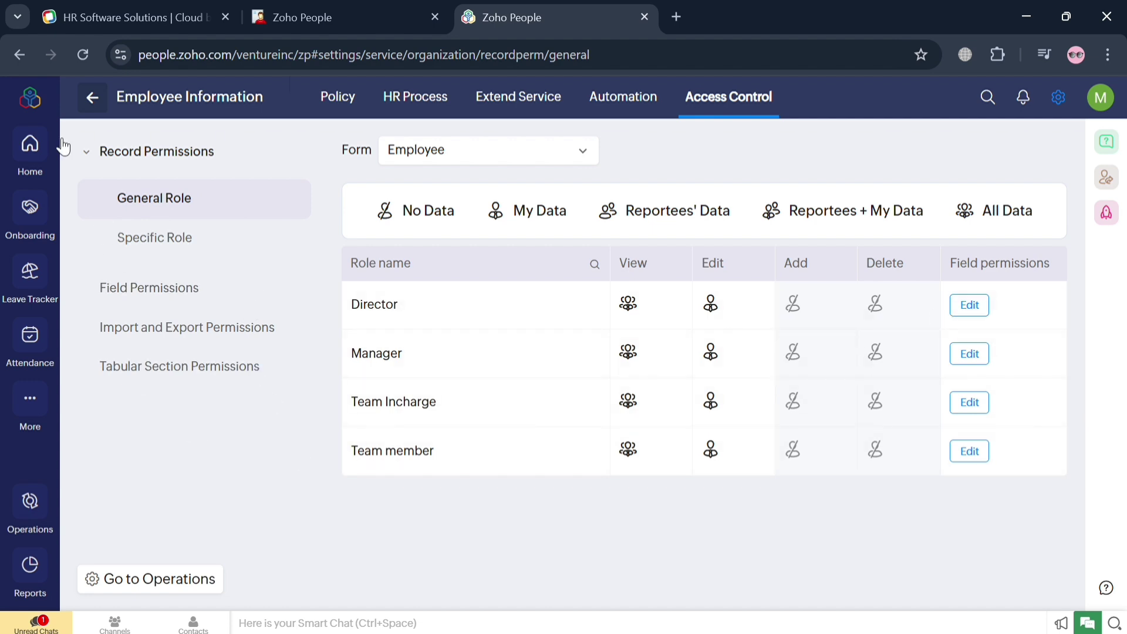
Return to Settings > Services and open the Leave Tracker's Methods configuration
{"action": "left_click", "coordinate": [92, 98]}
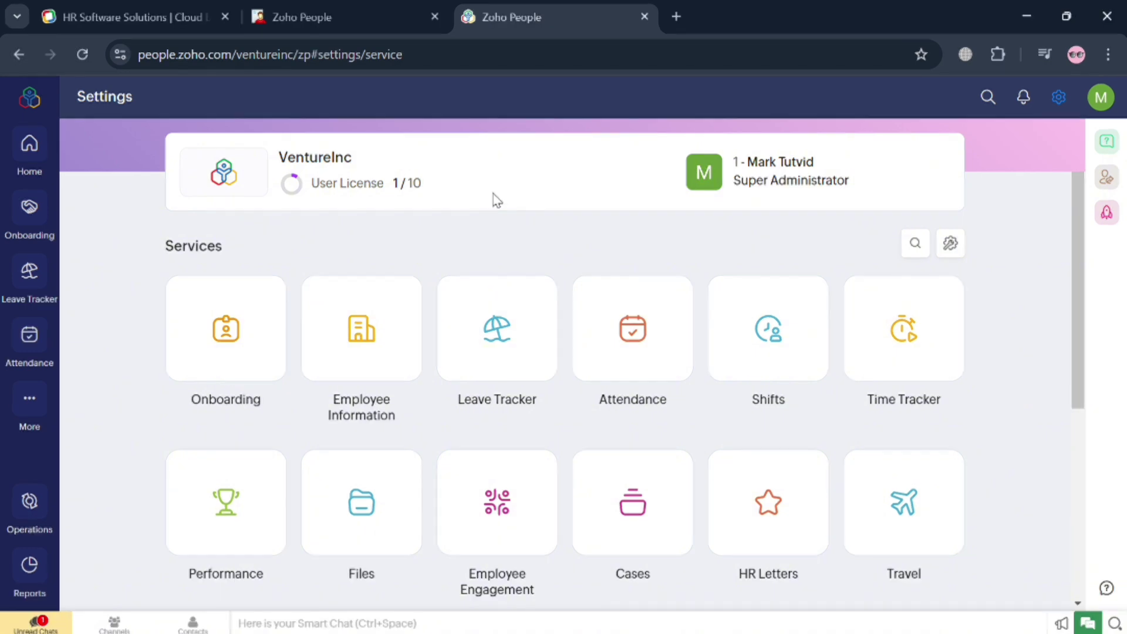
{"action": "left_click", "coordinate": [502, 347]}
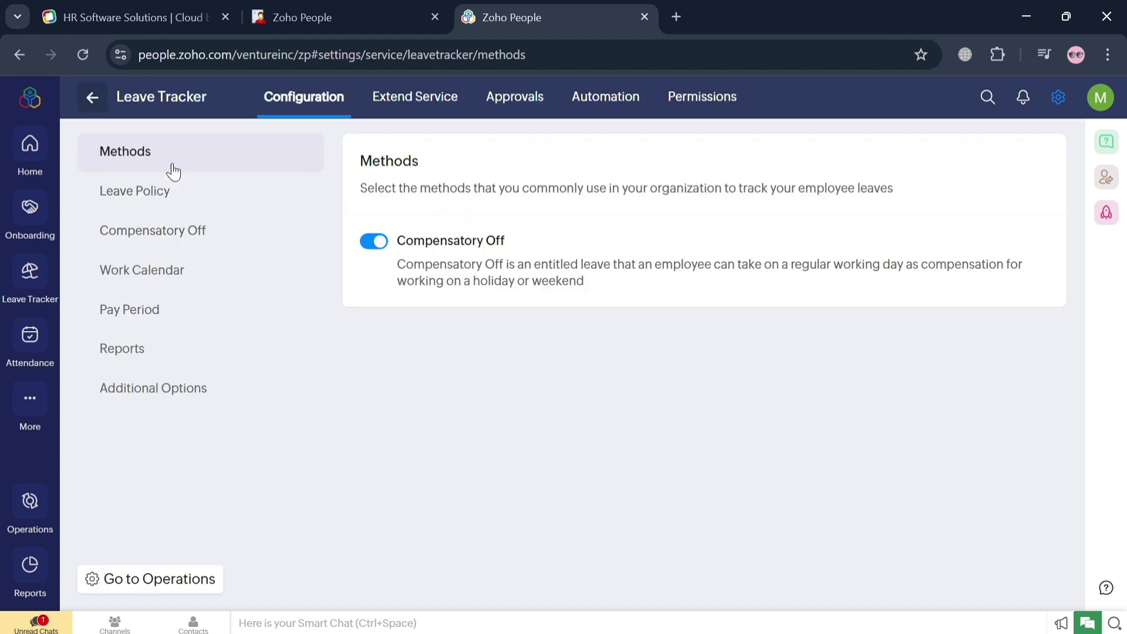
View the existing leave policies, opening and then cancelling Add Leave Policy
{"action": "left_click", "coordinate": [141, 199]}
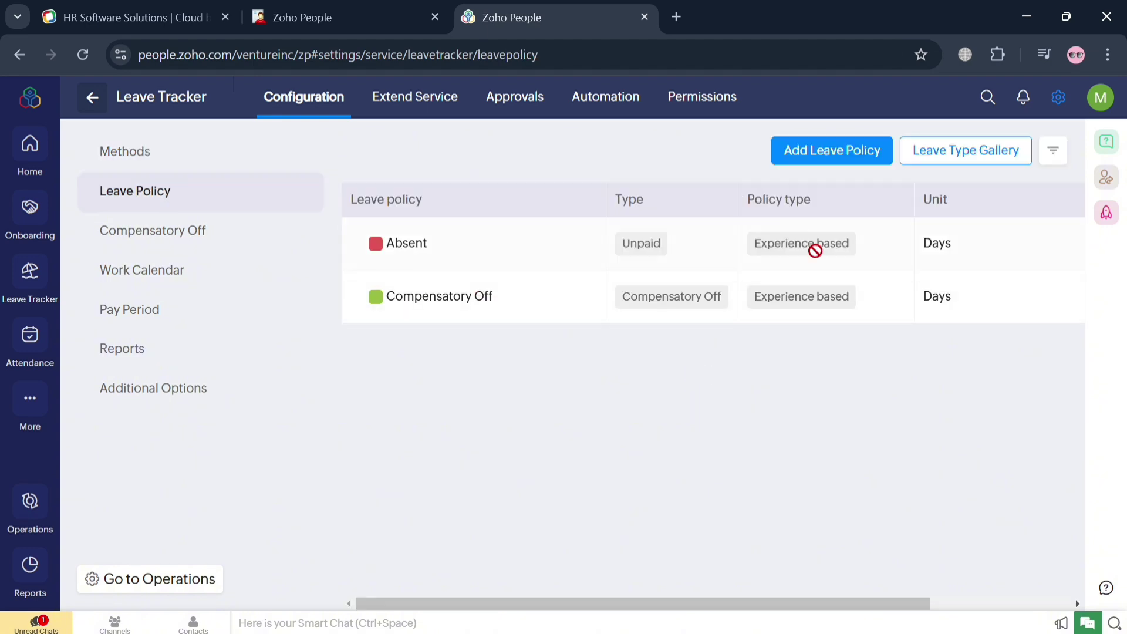
{"action": "left_click", "coordinate": [841, 150]}
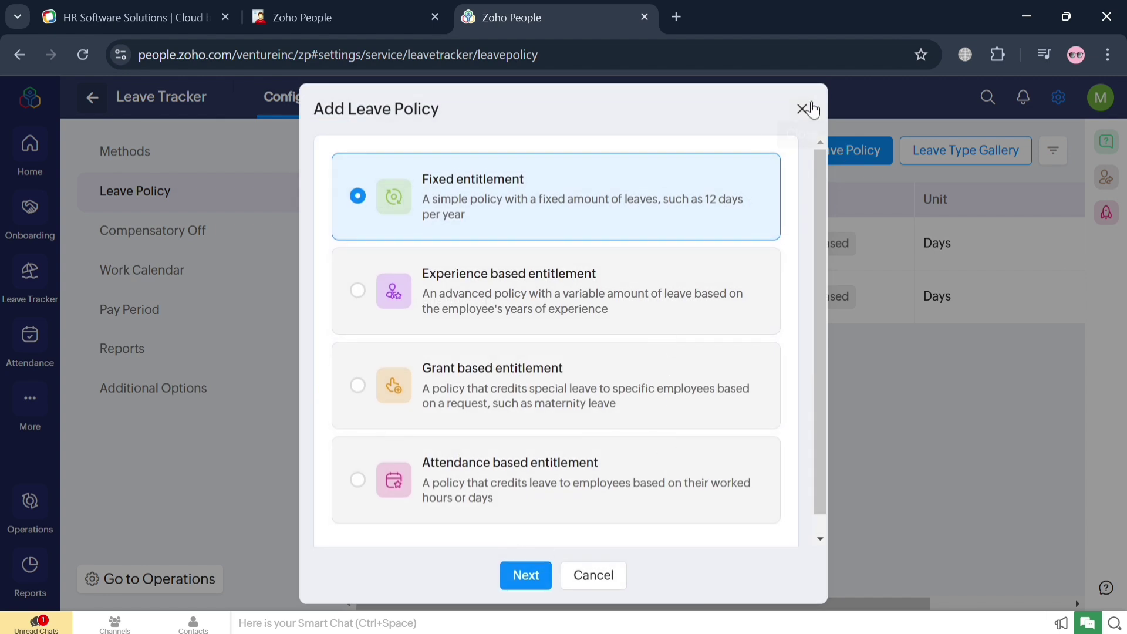
{"action": "left_click", "coordinate": [802, 109]}
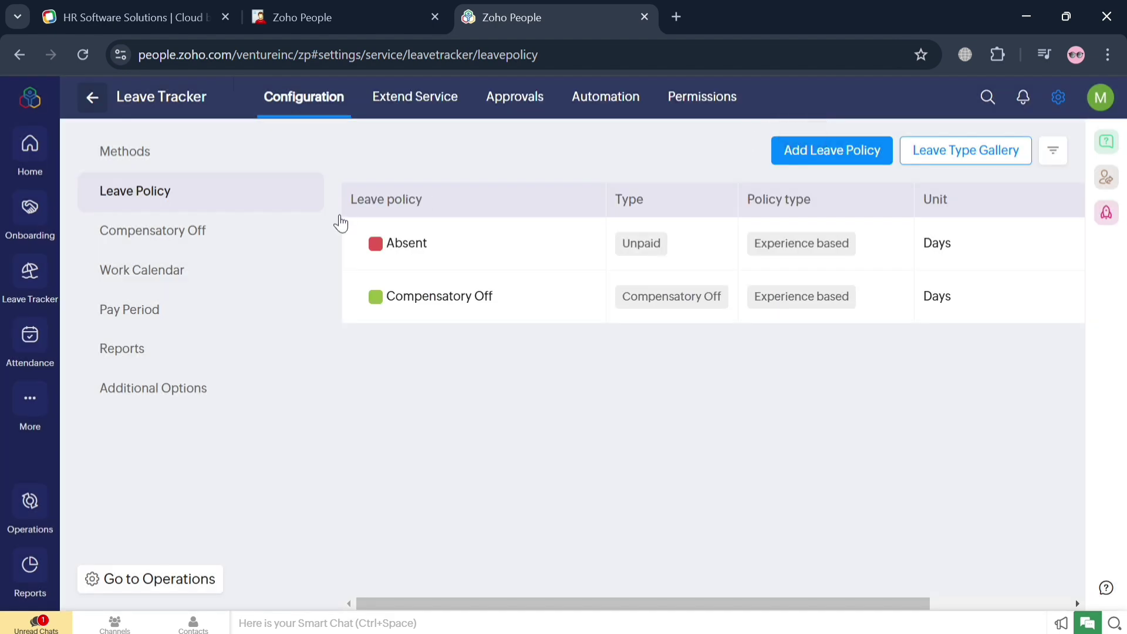
Review the Compensatory Off entitlement and expiry rules, then view the Work Calendar
{"action": "left_click", "coordinate": [185, 233]}
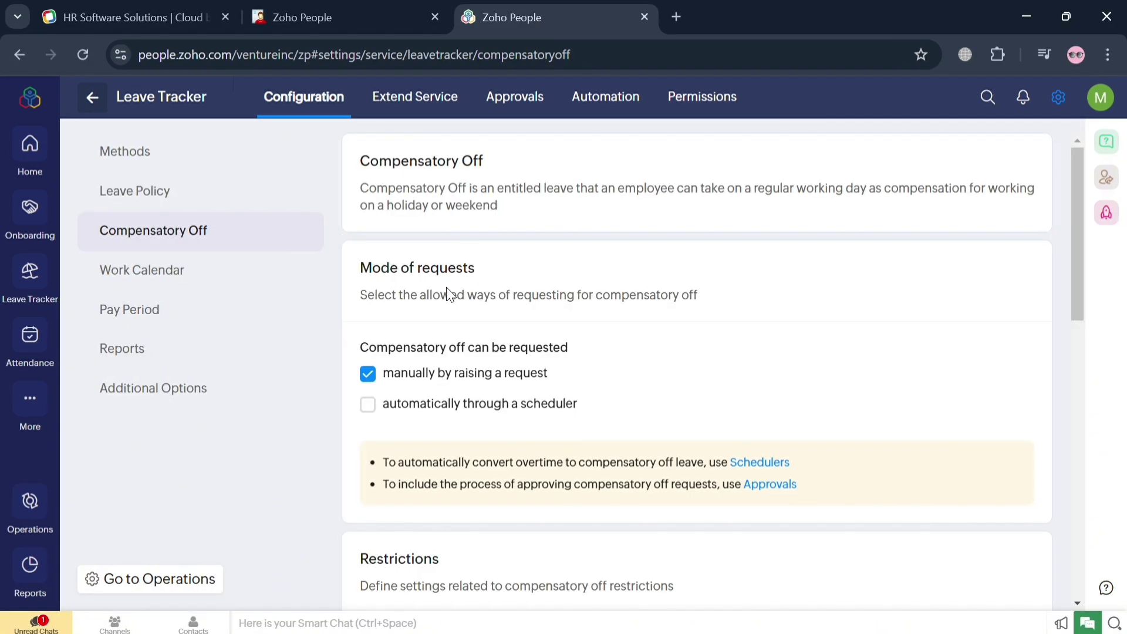
{"action": "scroll", "coordinate": [435, 346], "scroll_direction": "down", "scroll_amount": 6}
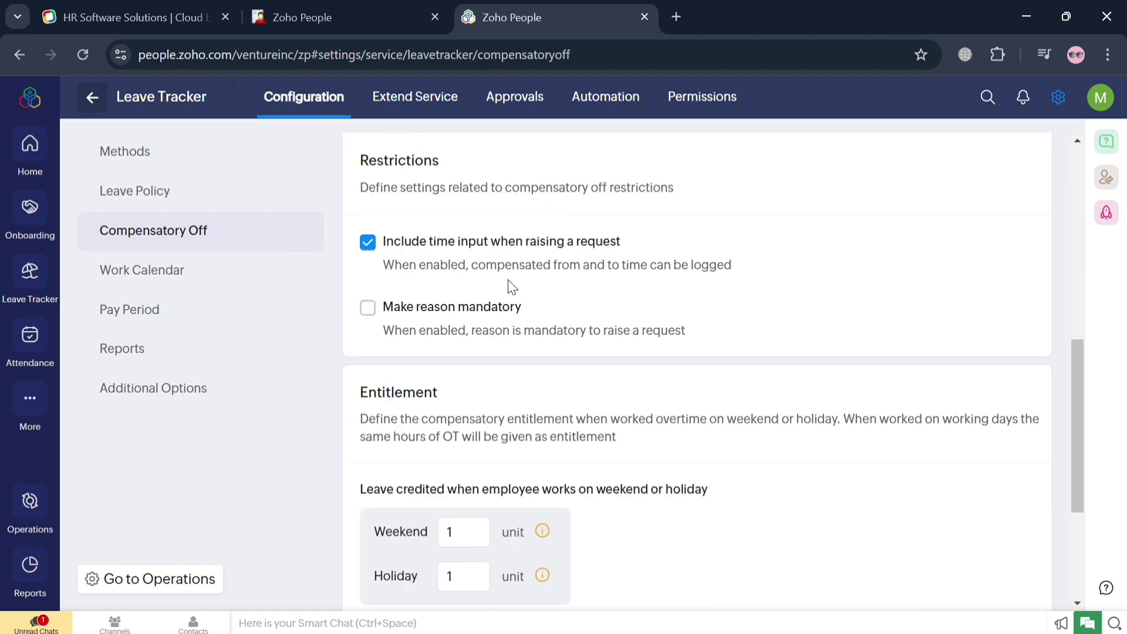
{"action": "scroll", "coordinate": [375, 393], "scroll_direction": "down", "scroll_amount": 4}
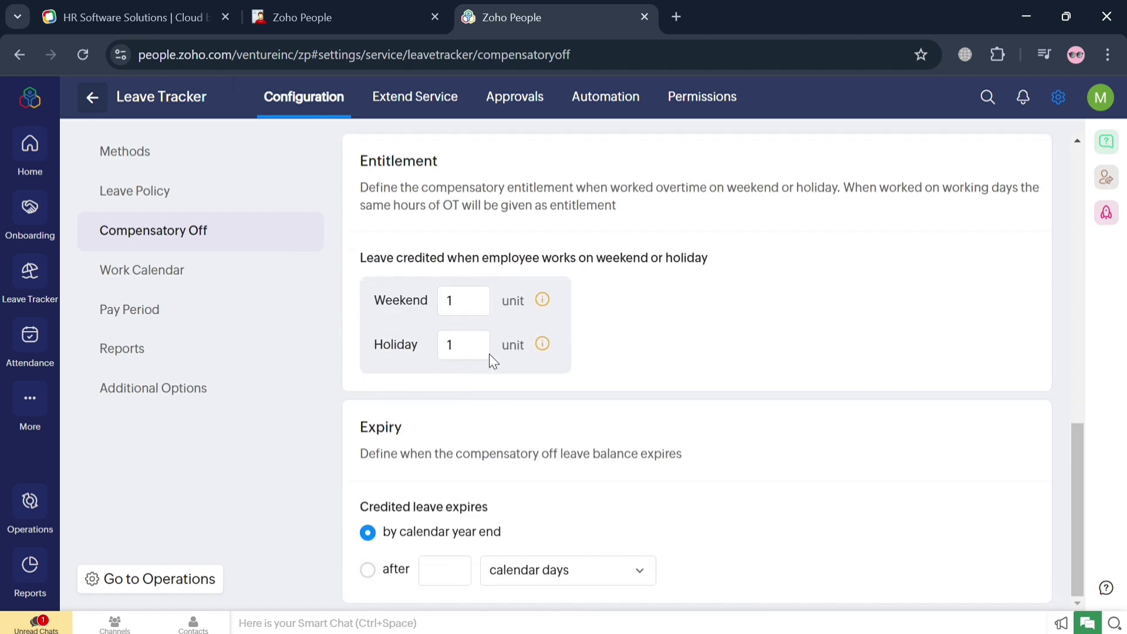
{"action": "scroll", "coordinate": [356, 447], "scroll_direction": "up", "scroll_amount": 3}
{"action": "scroll", "coordinate": [353, 439], "scroll_direction": "down", "scroll_amount": 3}
{"action": "left_click", "coordinate": [147, 276]}
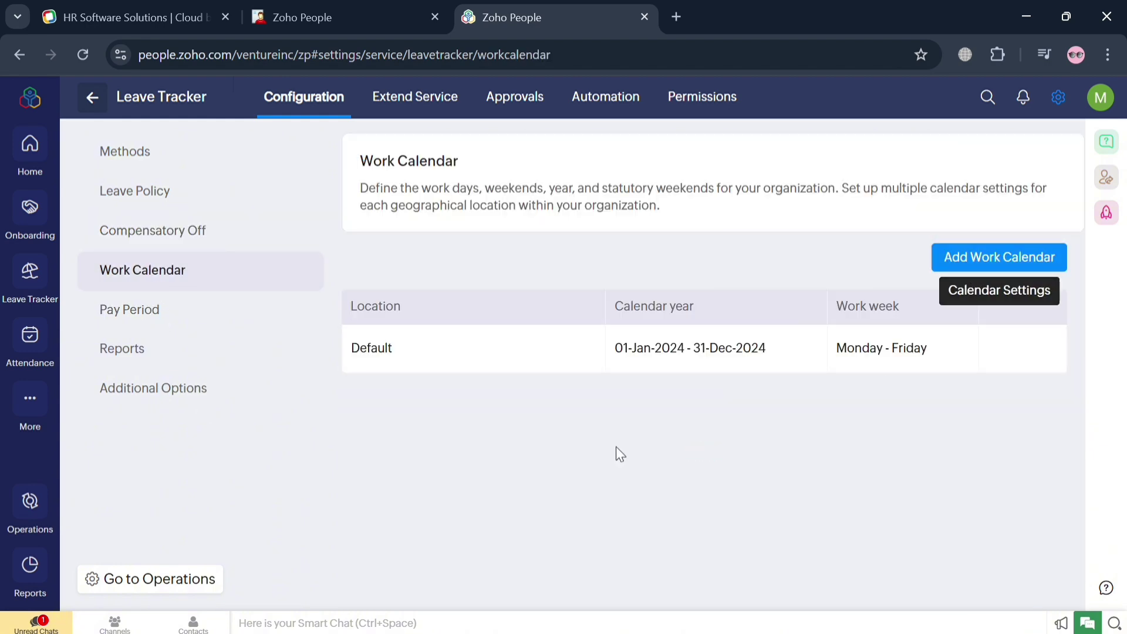
{"action": "left_click", "coordinate": [1036, 264]}
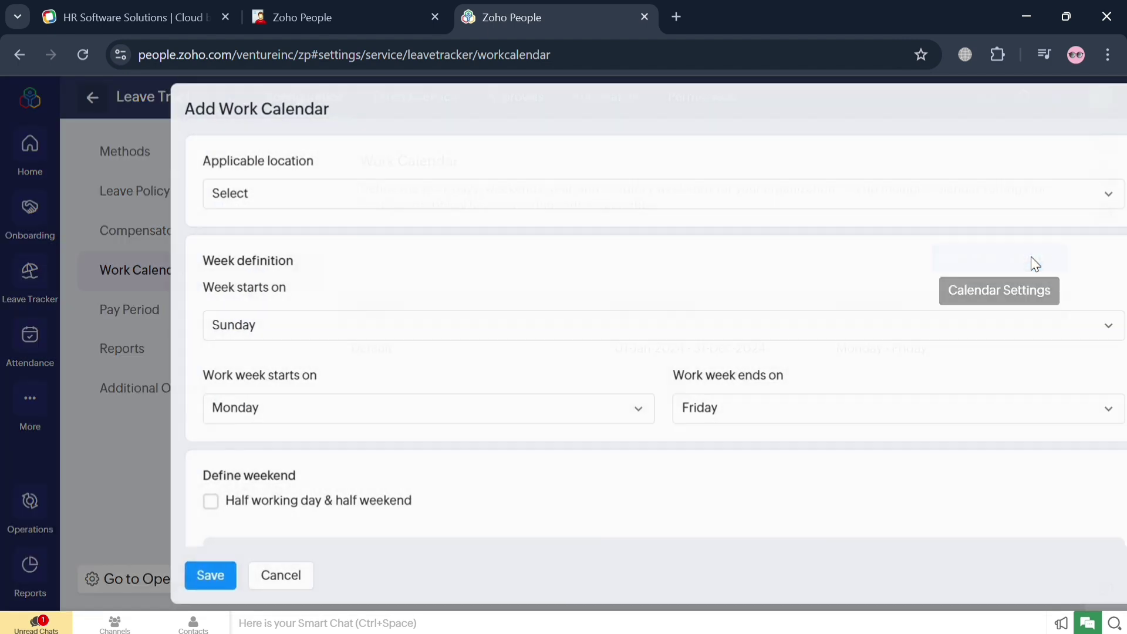
{"action": "left_click", "coordinate": [372, 206]}
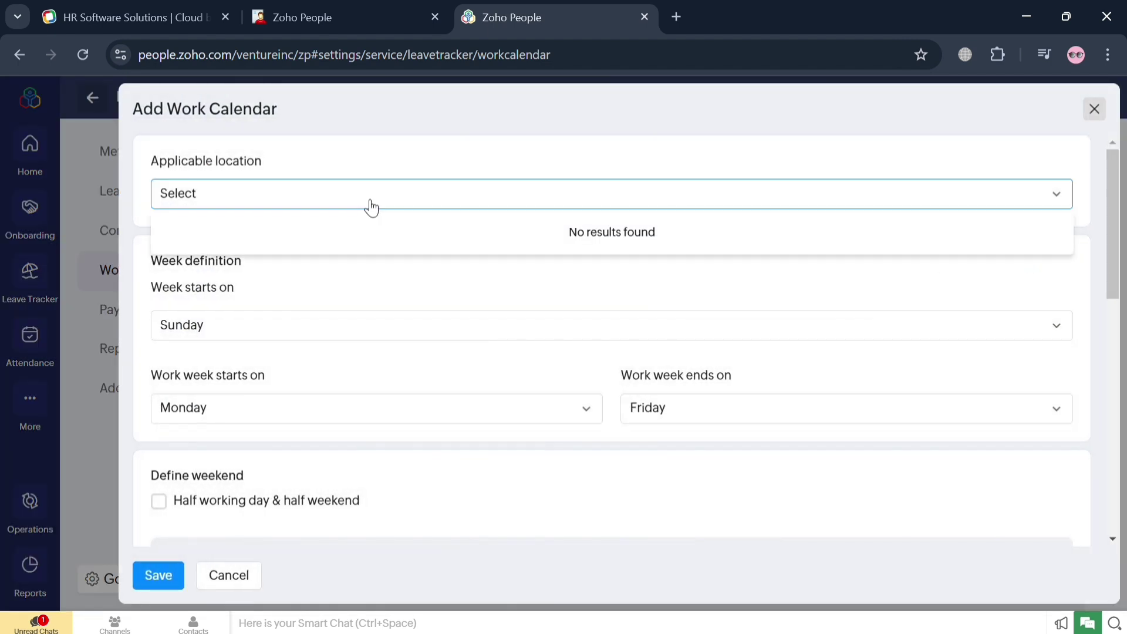
{"action": "left_click", "coordinate": [367, 305]}
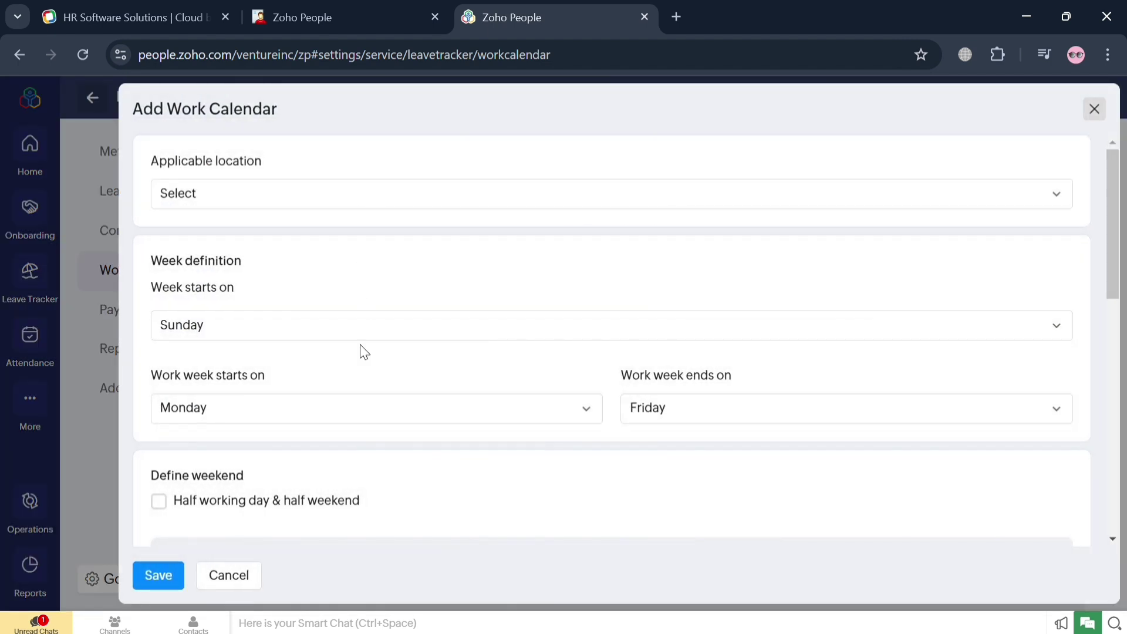
{"action": "left_click", "coordinate": [371, 333]}
{"action": "left_click", "coordinate": [345, 403]}
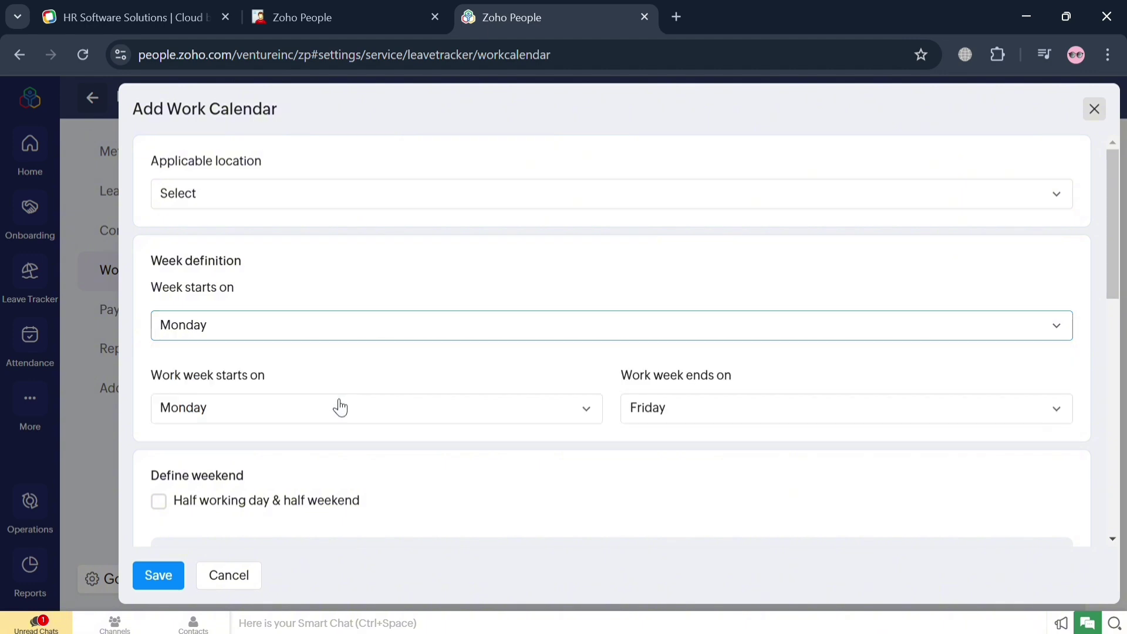
{"action": "left_click", "coordinate": [762, 423]}
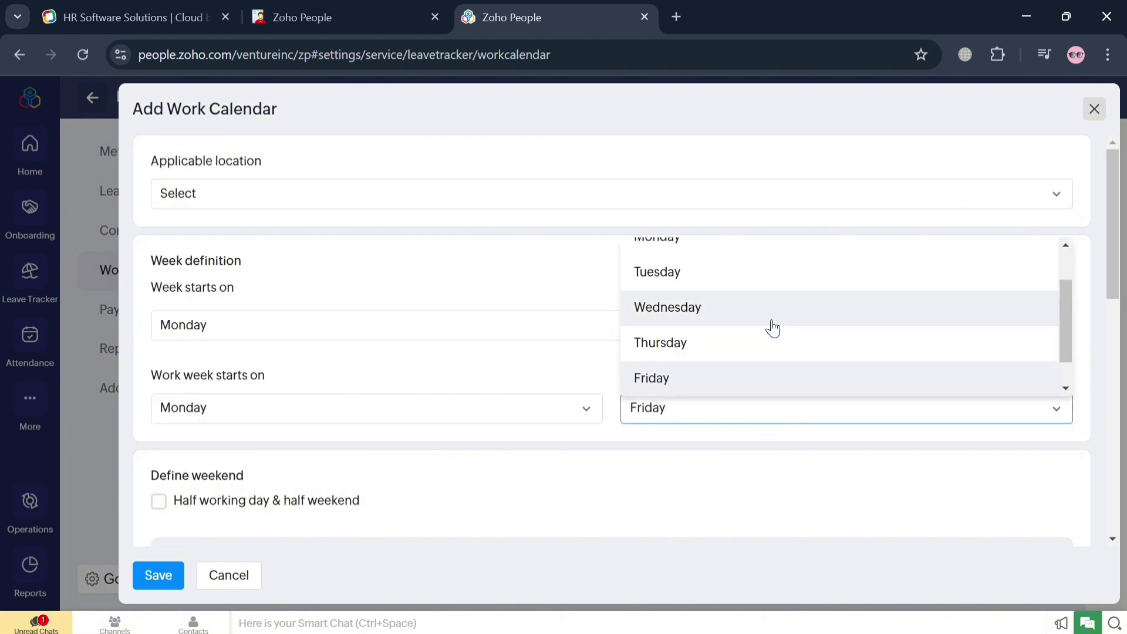
{"action": "scroll", "coordinate": [770, 280], "scroll_direction": "up", "scroll_amount": 2}
{"action": "scroll", "coordinate": [772, 280], "scroll_direction": "down", "scroll_amount": 3}
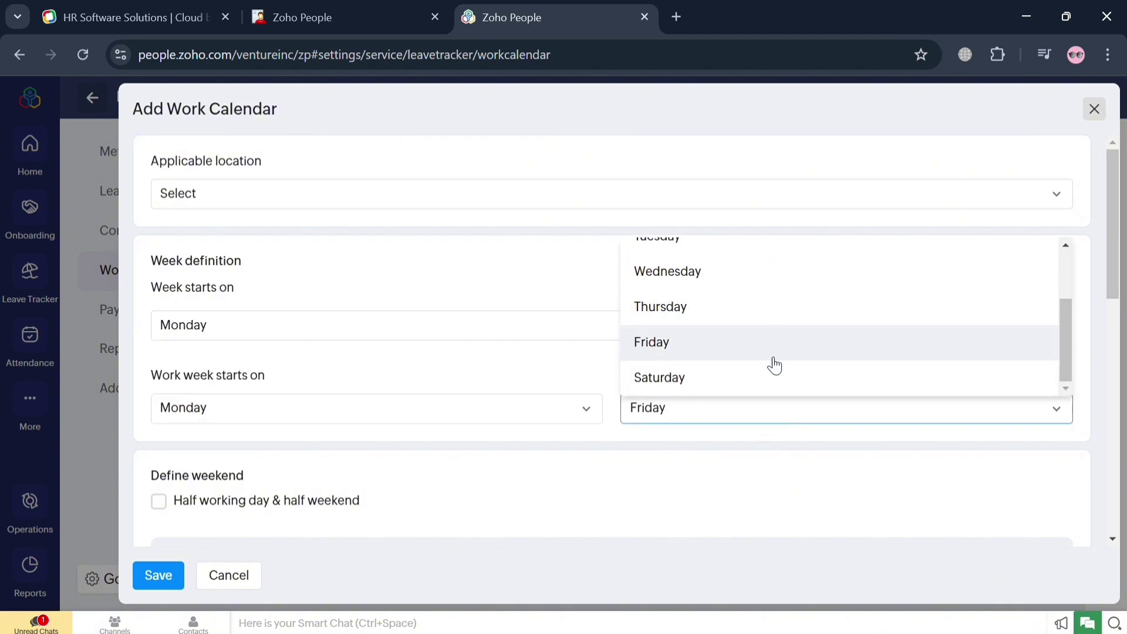
{"action": "left_click", "coordinate": [780, 380]}
{"action": "scroll", "coordinate": [294, 511], "scroll_direction": "down", "scroll_amount": 5}
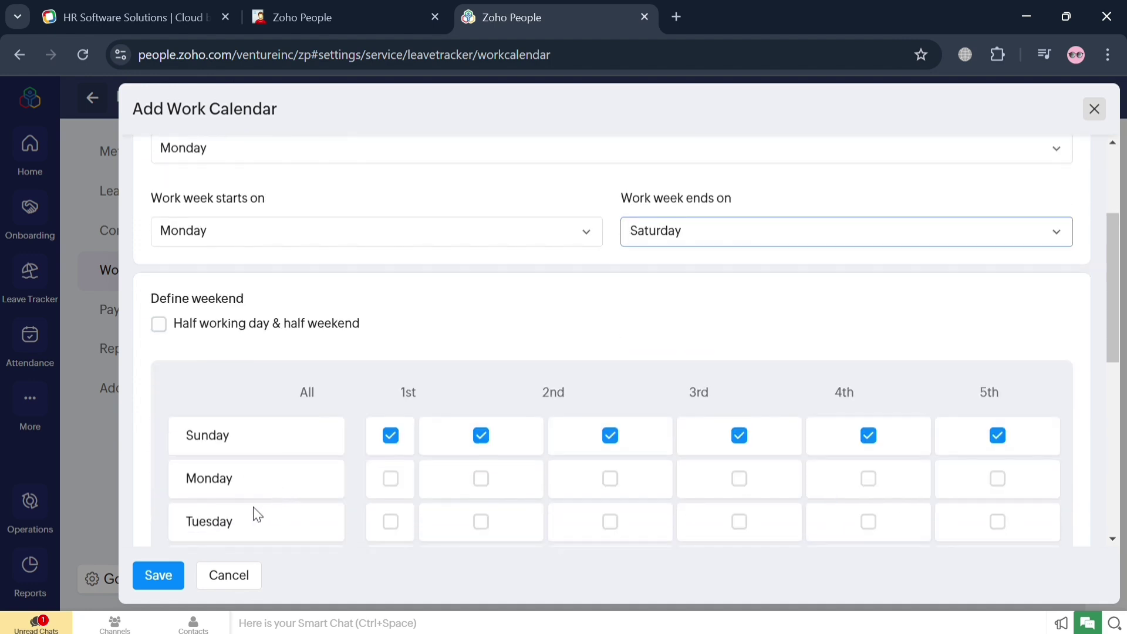
{"action": "scroll", "coordinate": [623, 458], "scroll_direction": "up", "scroll_amount": 3}
{"action": "scroll", "coordinate": [675, 411], "scroll_direction": "down", "scroll_amount": 5}
{"action": "scroll", "coordinate": [621, 461], "scroll_direction": "down", "scroll_amount": 2}
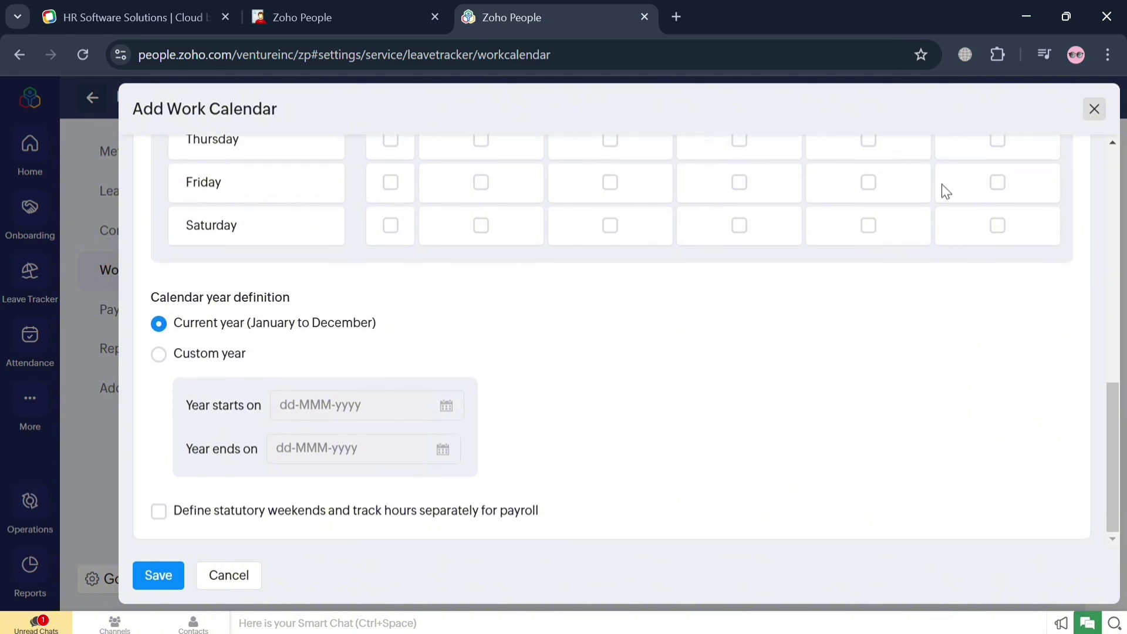
{"action": "left_click", "coordinate": [1091, 113]}
Review the Leave Tracker's Pay Period, Reports and Additional Options settings
{"action": "left_click", "coordinate": [178, 318]}
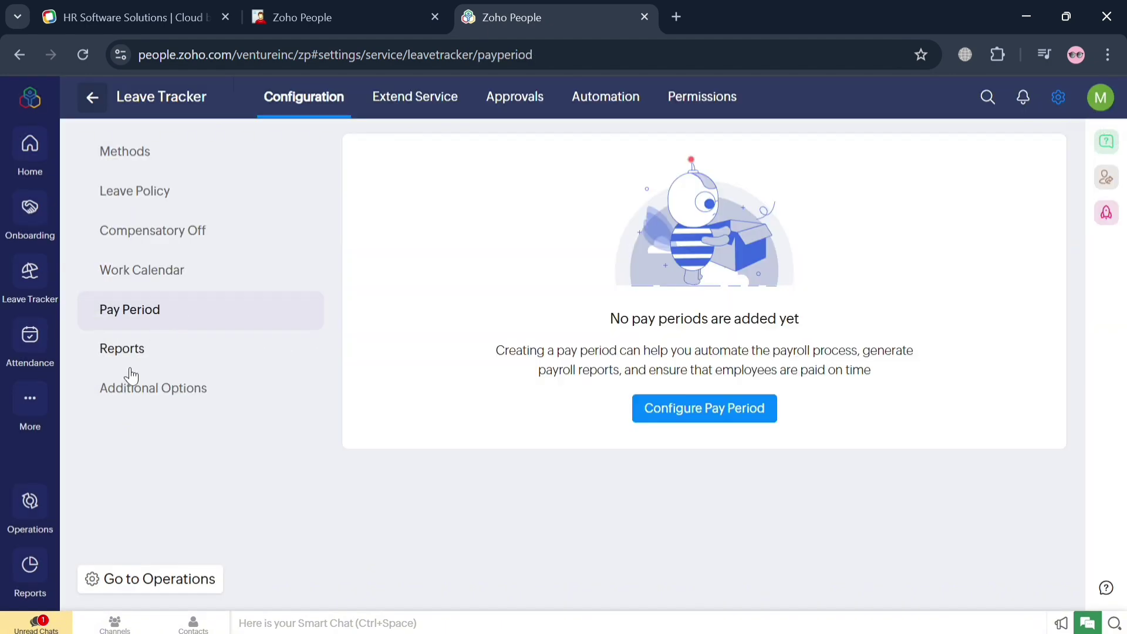
{"action": "left_click", "coordinate": [124, 363]}
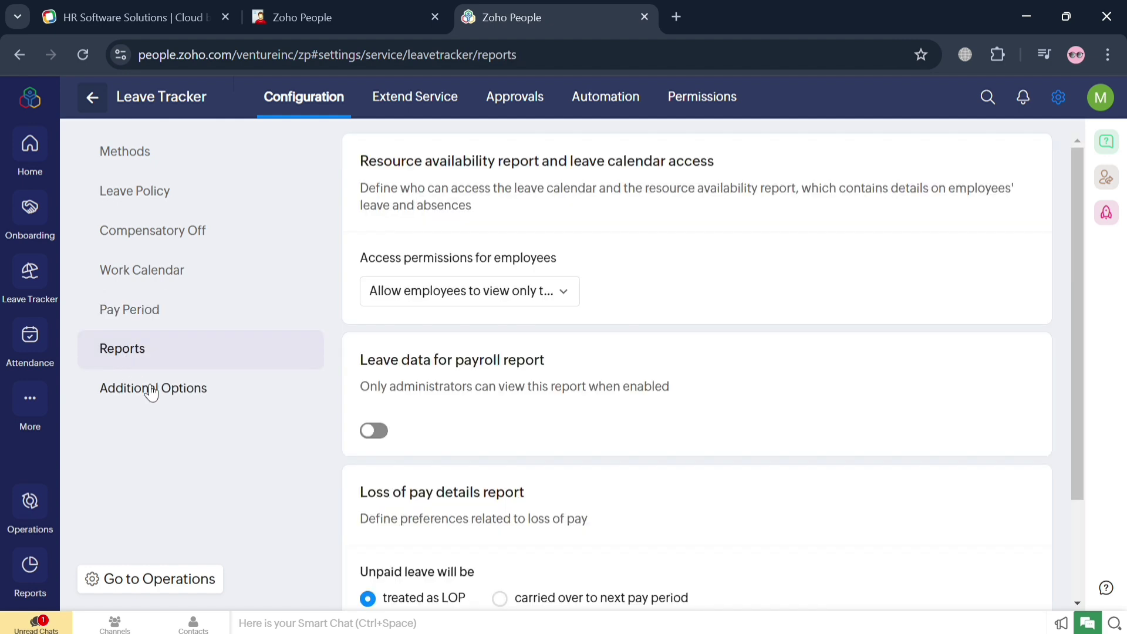
{"action": "scroll", "coordinate": [649, 339], "scroll_direction": "down", "scroll_amount": 2}
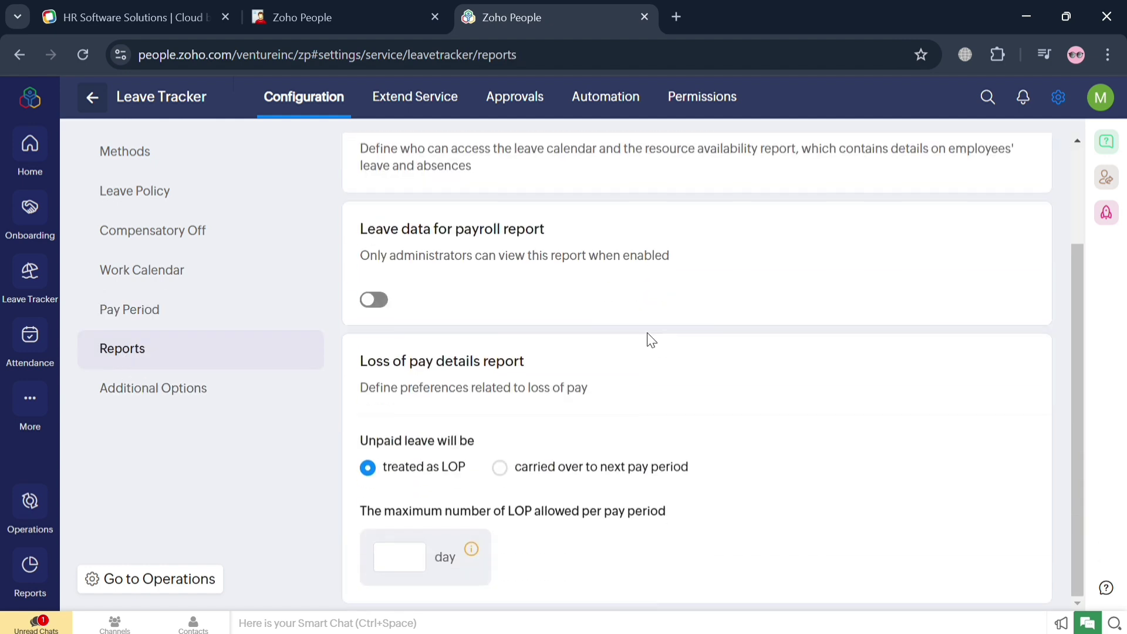
{"action": "left_click", "coordinate": [205, 392]}
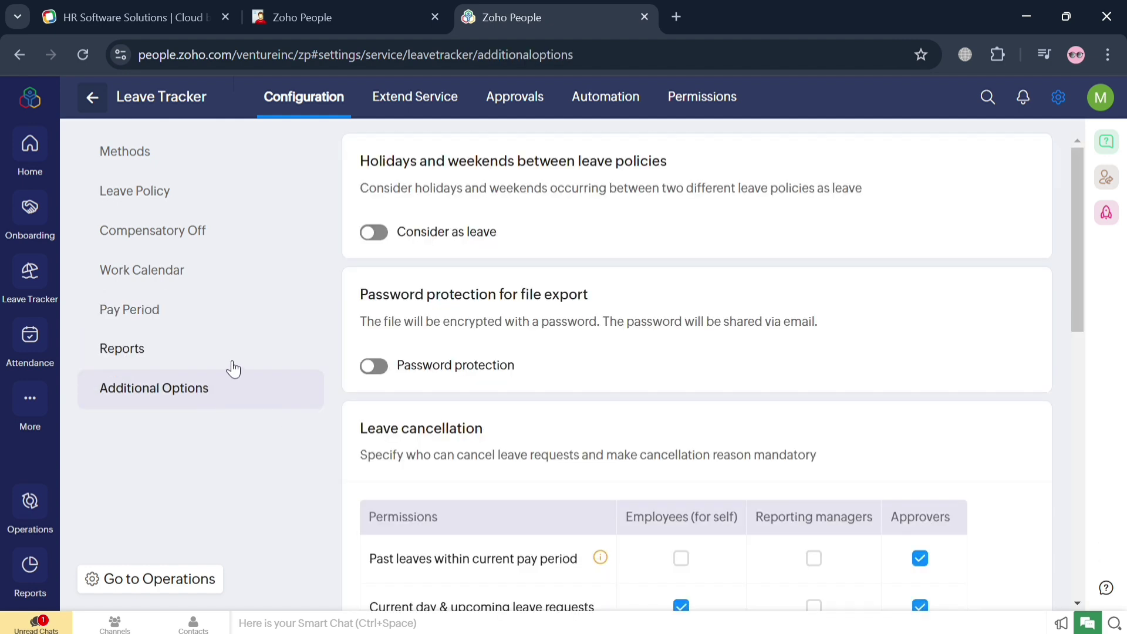
{"action": "scroll", "coordinate": [693, 251], "scroll_direction": "down", "scroll_amount": 5}
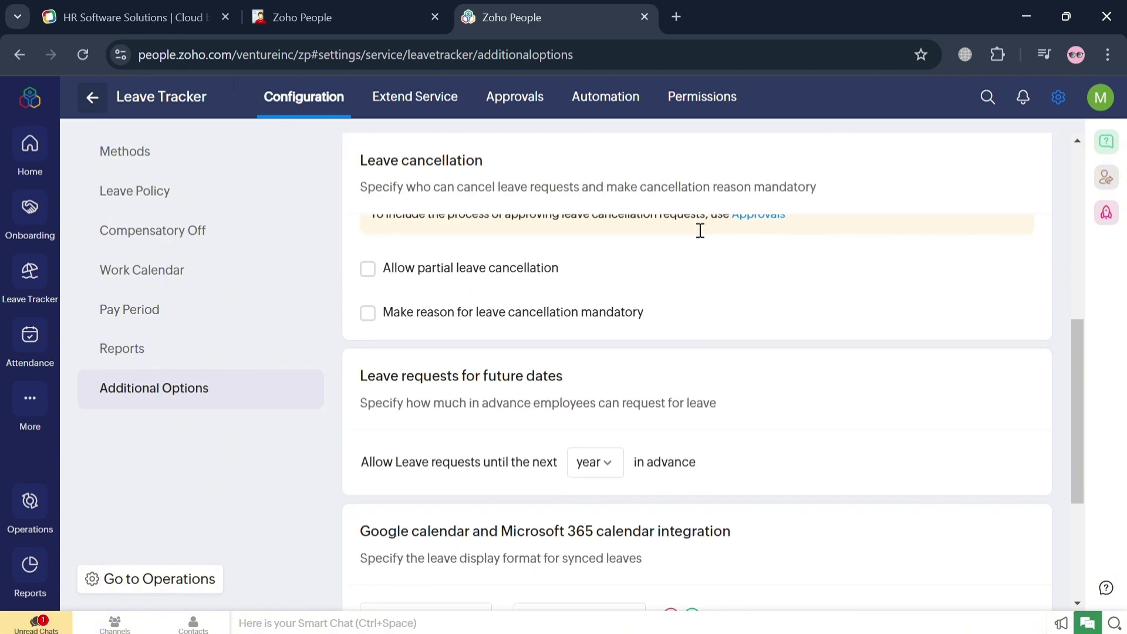
{"action": "scroll", "coordinate": [695, 229], "scroll_direction": "down", "scroll_amount": 1}
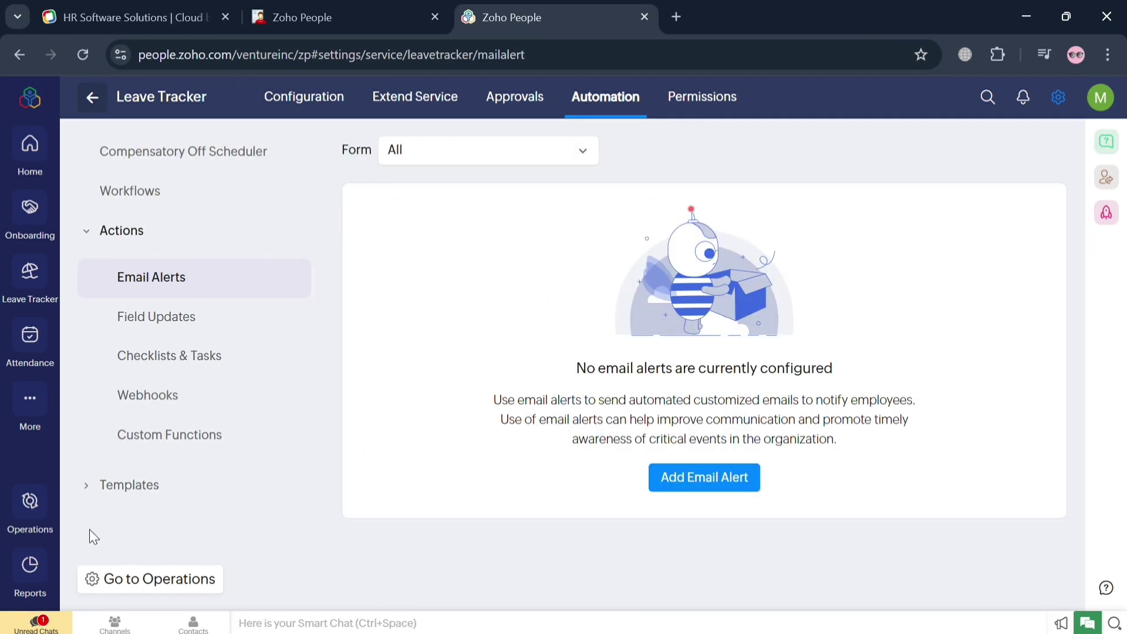
Go back to the Settings overview and open the Attendance service settings, scrolling through them
{"action": "left_click", "coordinate": [92, 98]}
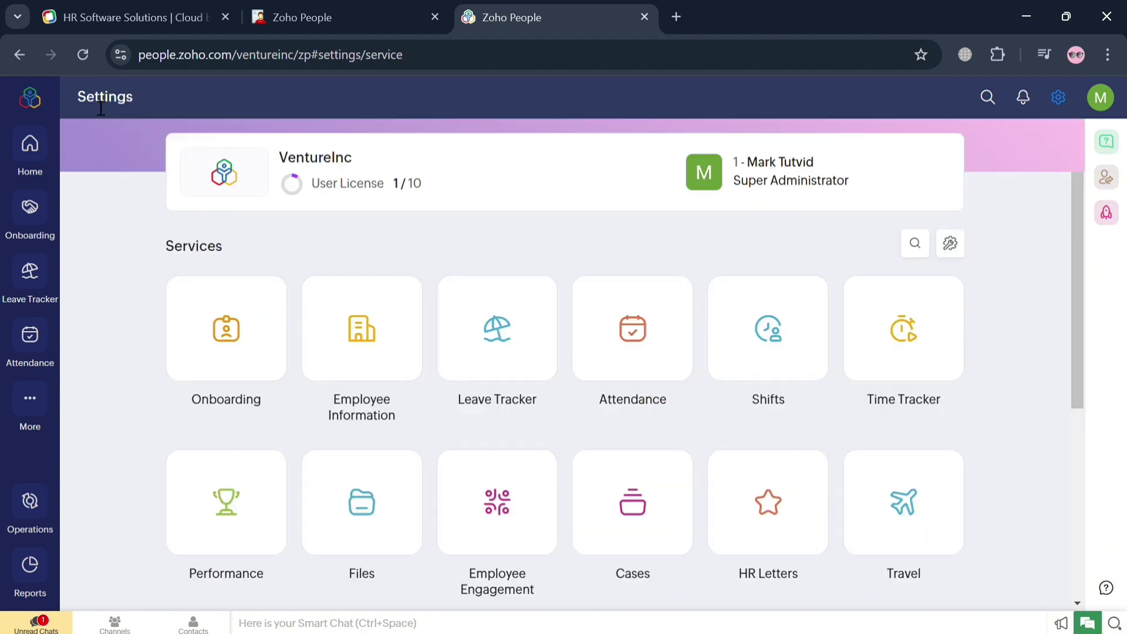
{"action": "left_click", "coordinate": [653, 332]}
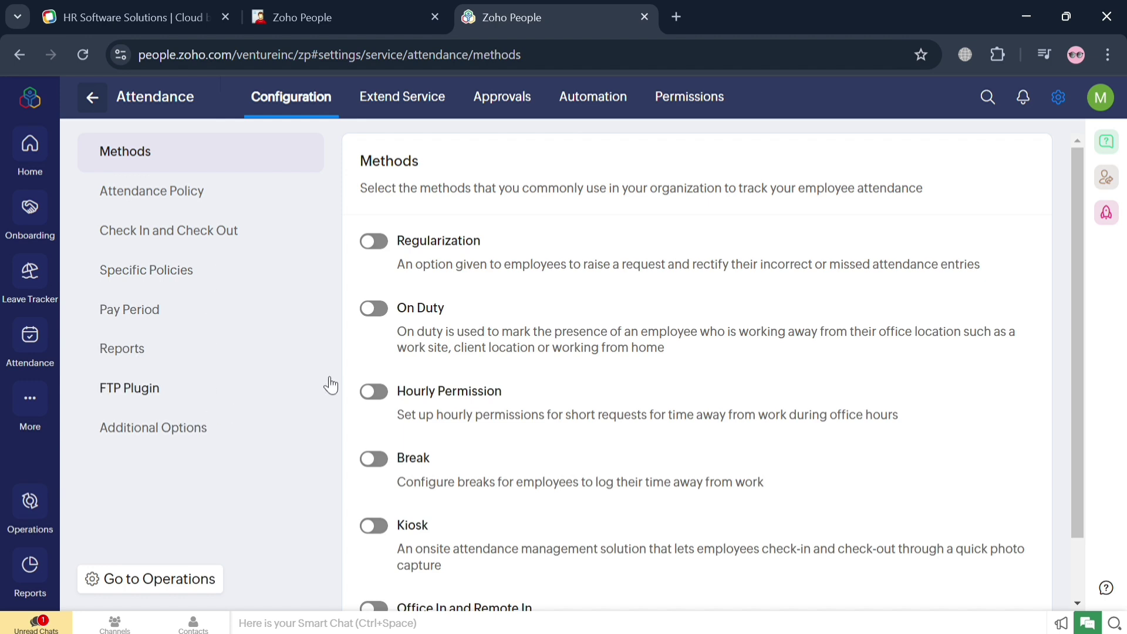
{"action": "scroll", "coordinate": [416, 357], "scroll_direction": "down", "scroll_amount": 1}
{"action": "scroll", "coordinate": [417, 356], "scroll_direction": "down", "scroll_amount": 1}
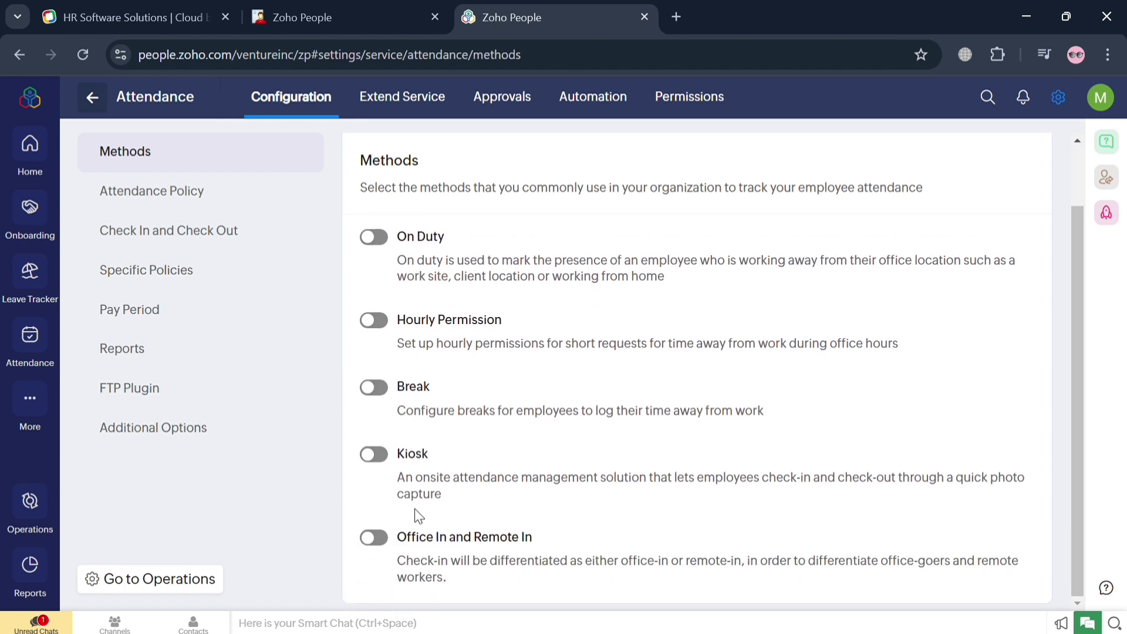
{"action": "scroll", "coordinate": [567, 478], "scroll_direction": "up", "scroll_amount": 2}
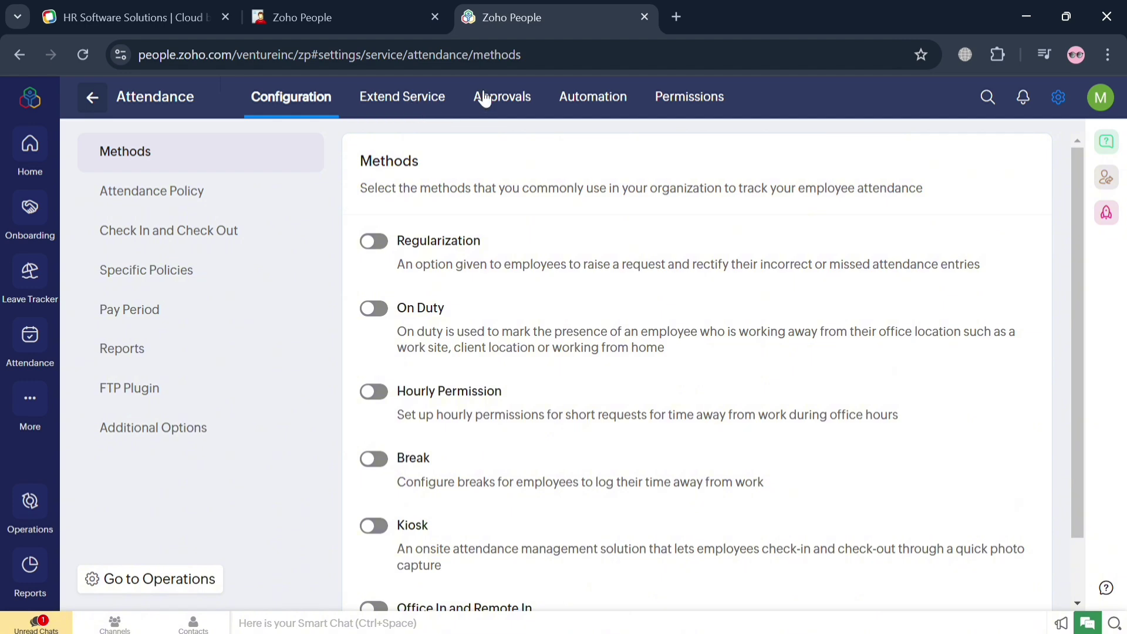
Look through Attendance's Extend Service, Approvals, Automation and Permissions tabs, then return to Settings
{"action": "left_click", "coordinate": [421, 104]}
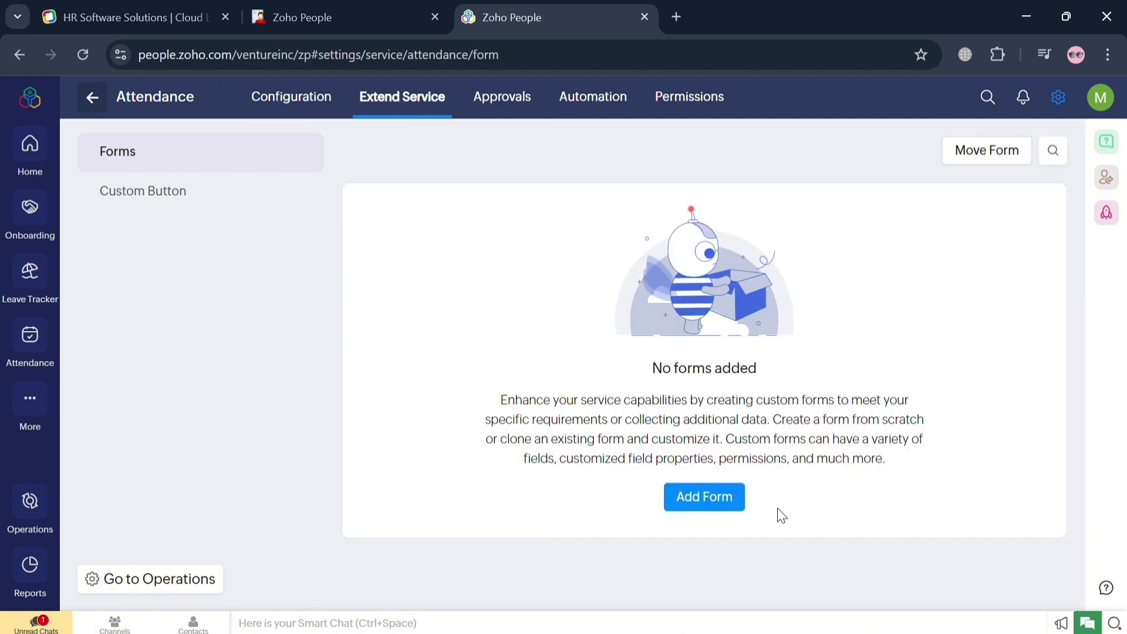
{"action": "left_click", "coordinate": [527, 95]}
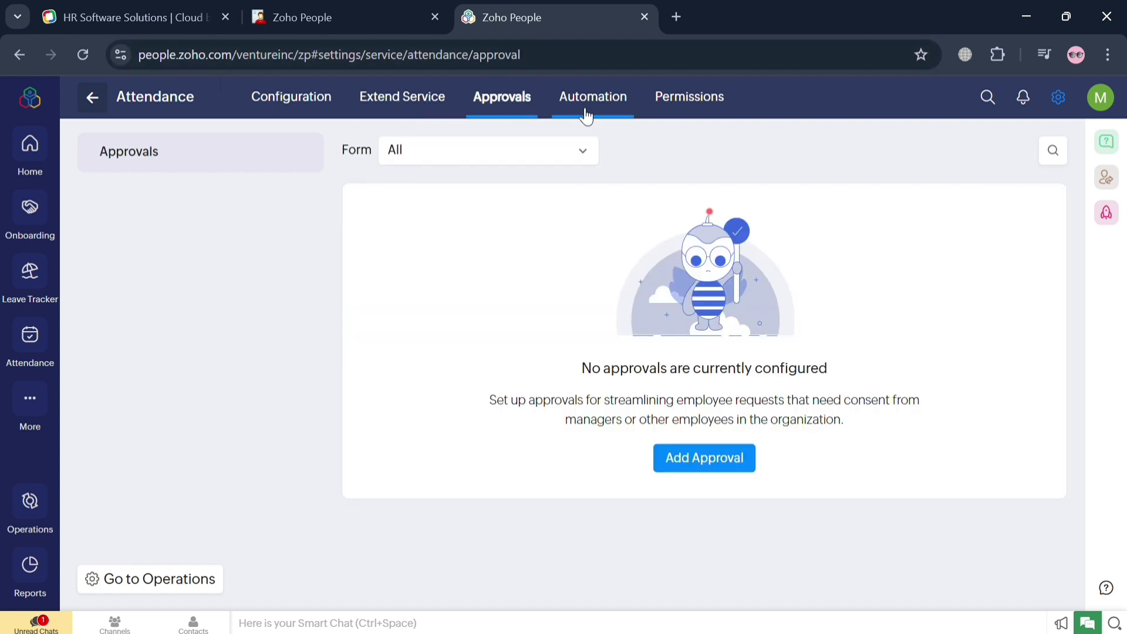
{"action": "left_click", "coordinate": [602, 109]}
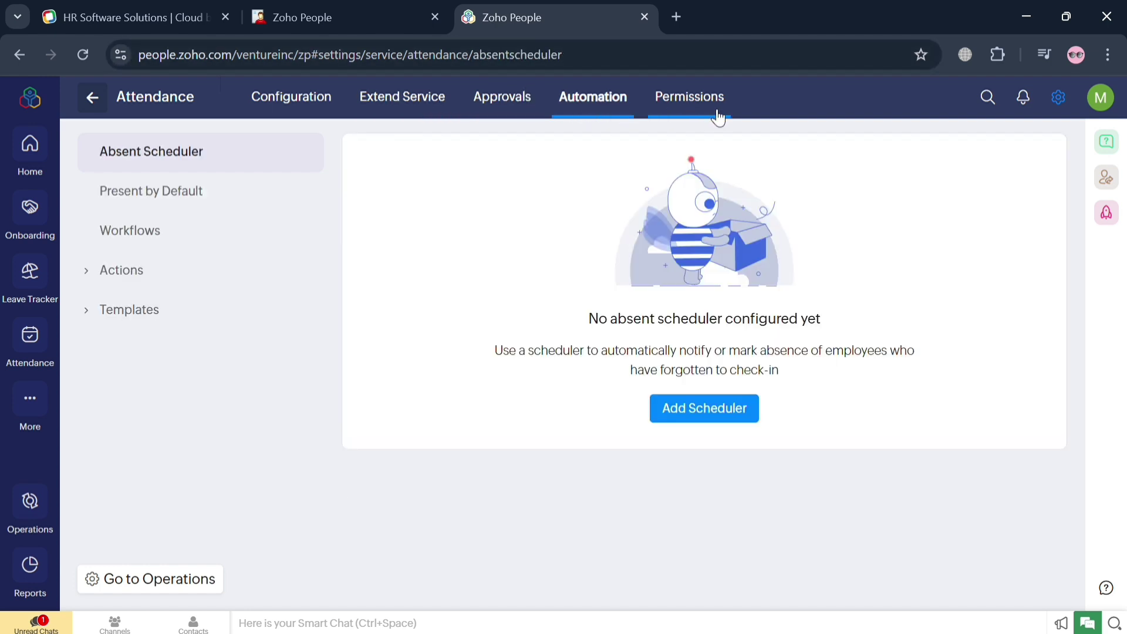
{"action": "left_click", "coordinate": [717, 115]}
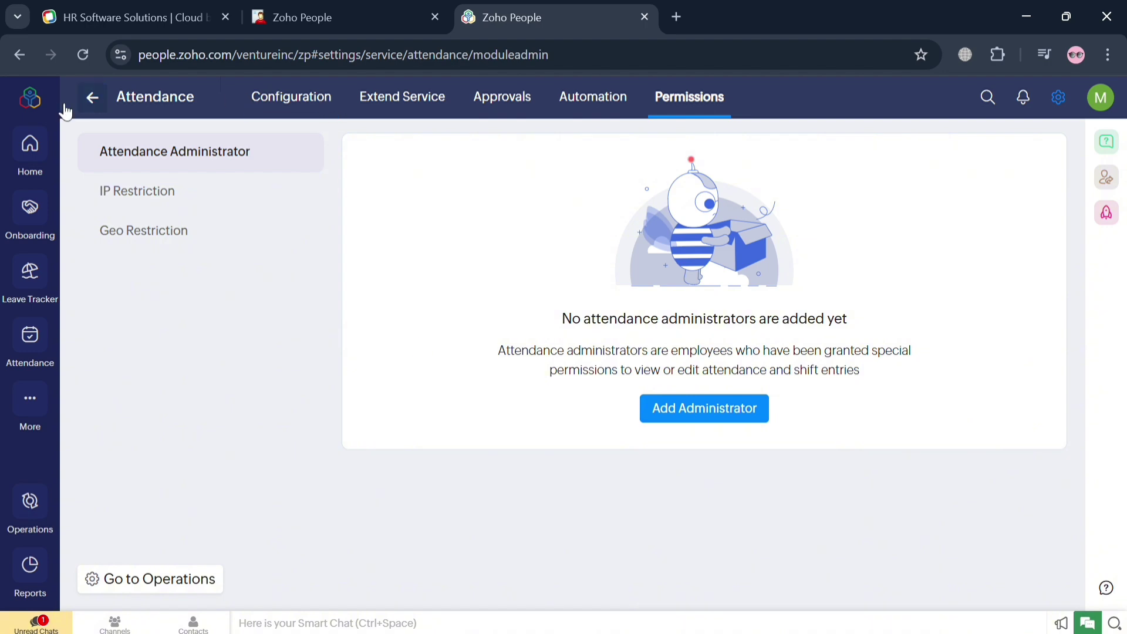
{"action": "left_click", "coordinate": [93, 103]}
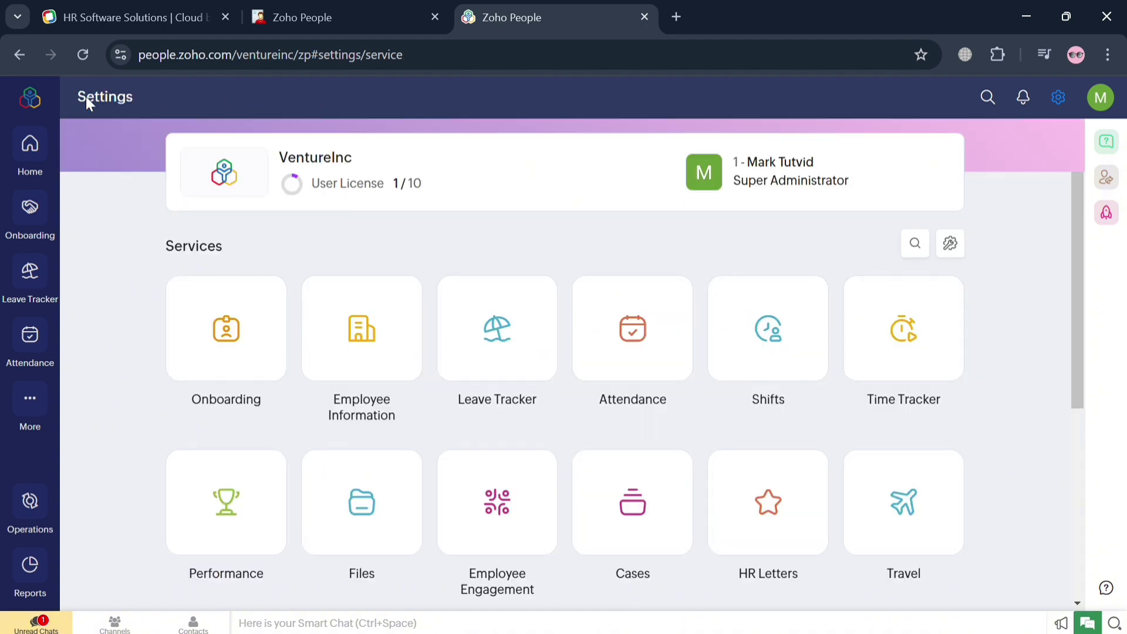
Open the Shifts settings and review the shift list (General, 09:00 AM - 06:00 PM) and shift patterns
{"action": "left_click", "coordinate": [797, 352]}
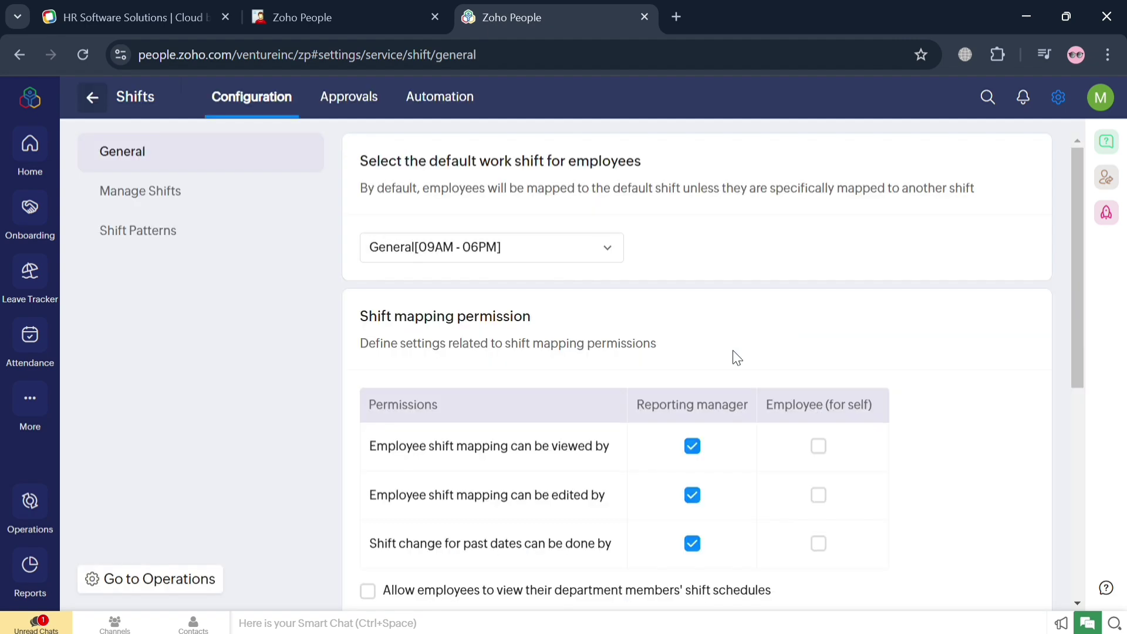
{"action": "scroll", "coordinate": [555, 441], "scroll_direction": "down", "scroll_amount": 5}
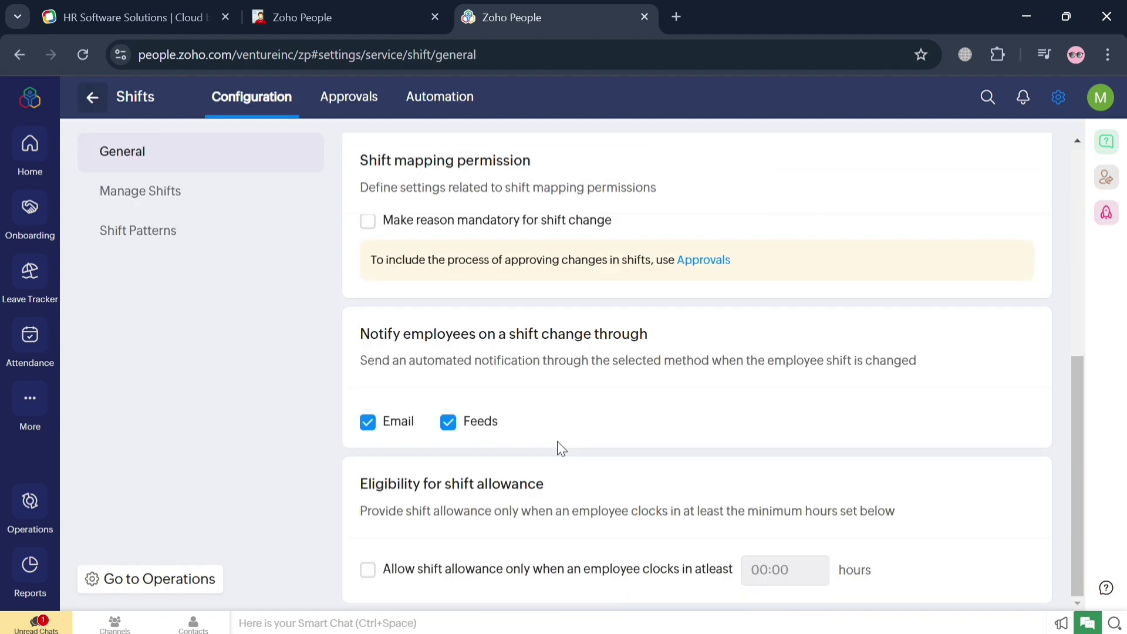
{"action": "scroll", "coordinate": [523, 506], "scroll_direction": "up", "scroll_amount": 5}
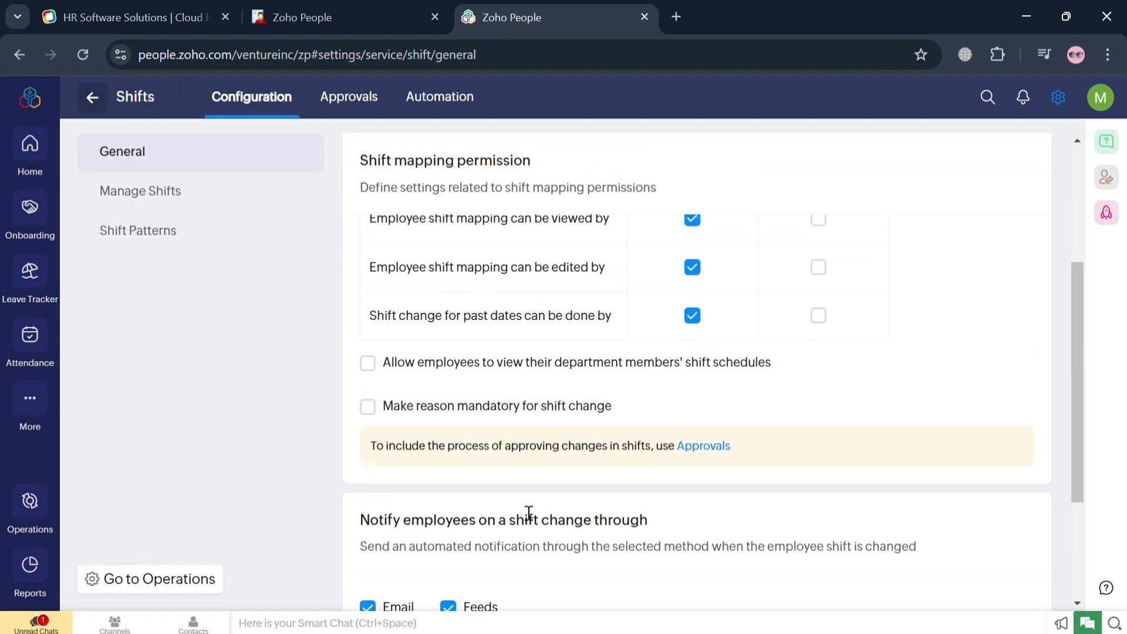
{"action": "left_click", "coordinate": [161, 199]}
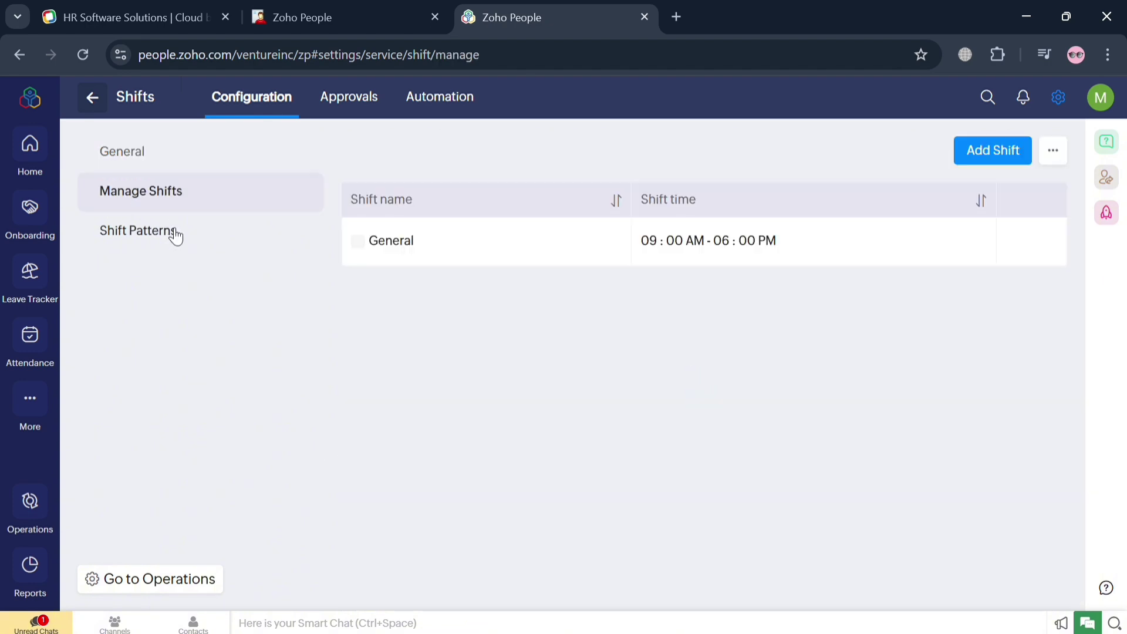
{"action": "left_click", "coordinate": [232, 235]}
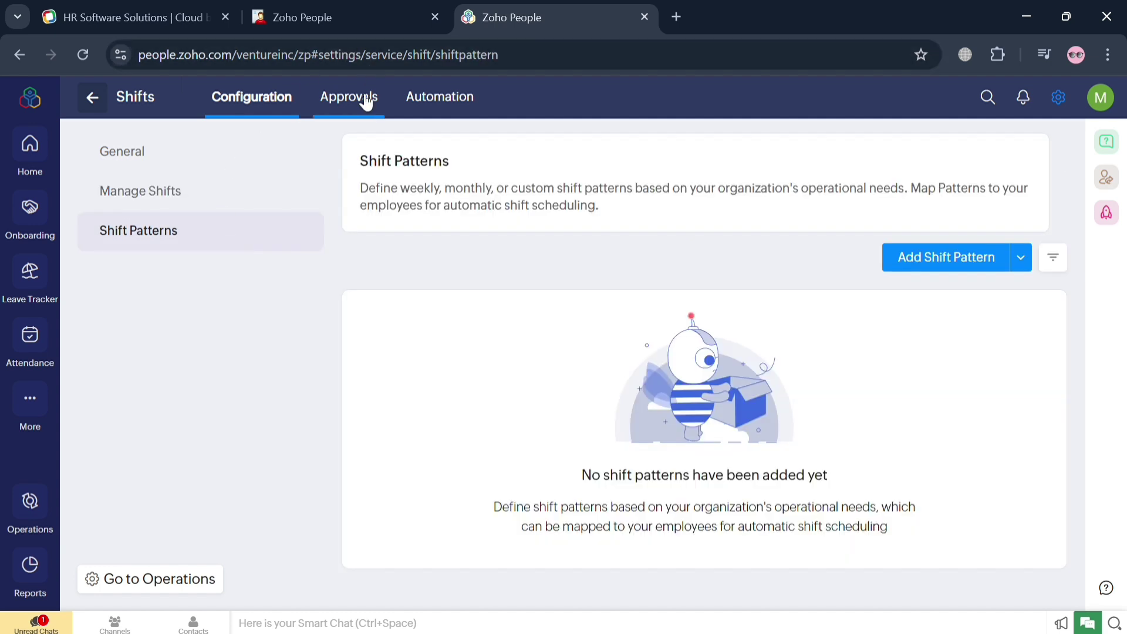
Check the Shifts approval and rotation automation settings, then go back to Settings
{"action": "left_click", "coordinate": [365, 101]}
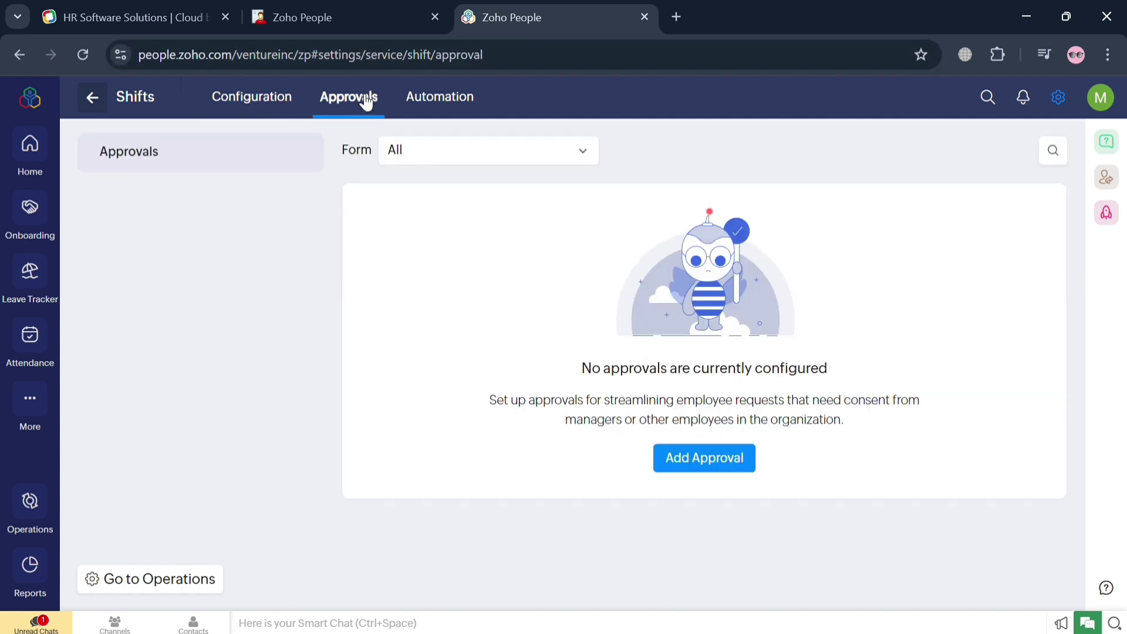
{"action": "left_click", "coordinate": [428, 112]}
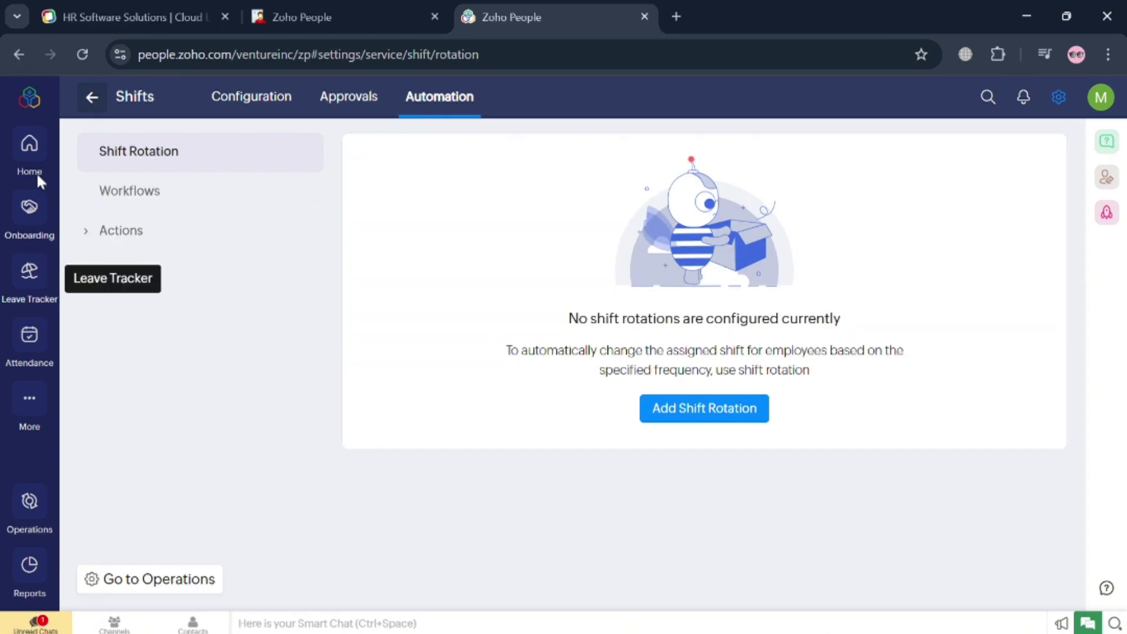
{"action": "left_click", "coordinate": [92, 97]}
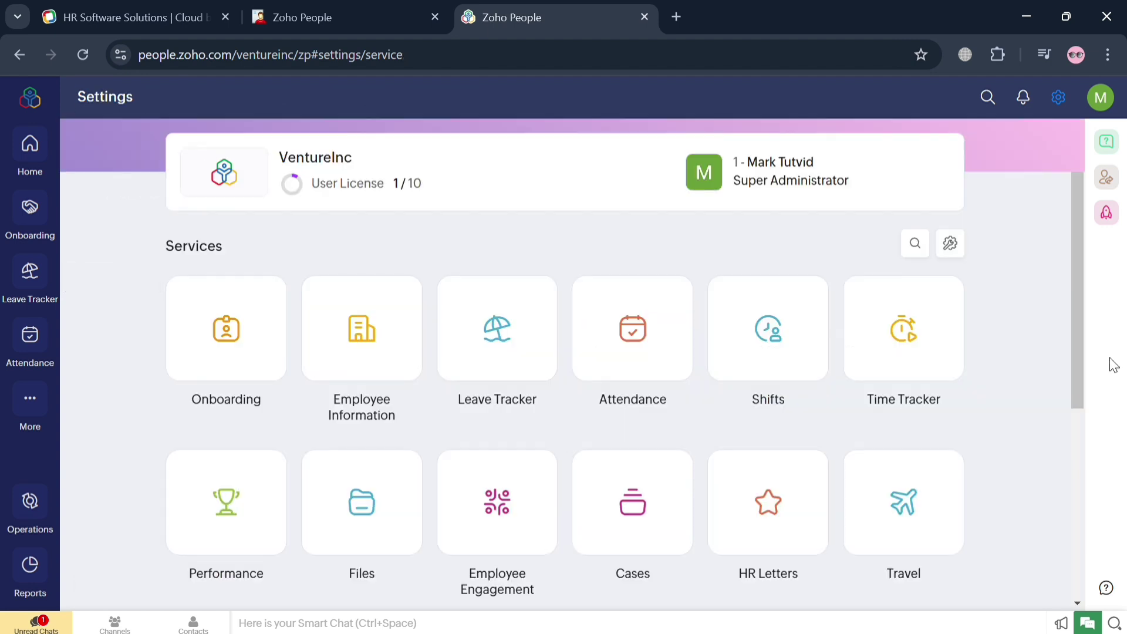
Switch Time Tracker to operations and show its empty Jobs list
{"action": "left_click", "coordinate": [916, 348]}
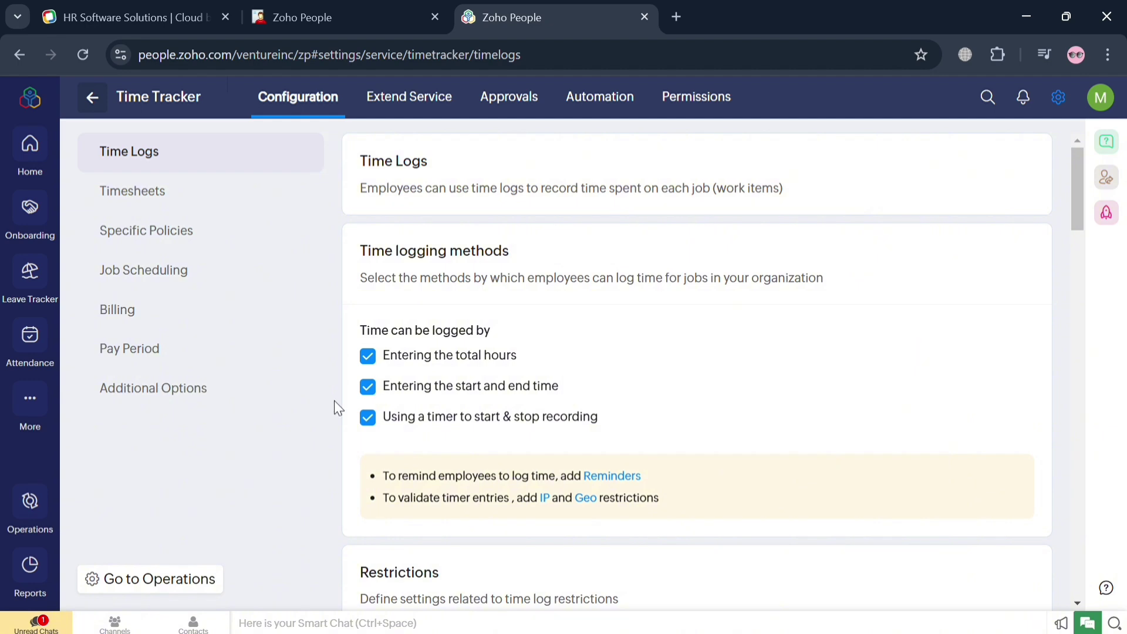
{"action": "left_click", "coordinate": [142, 590]}
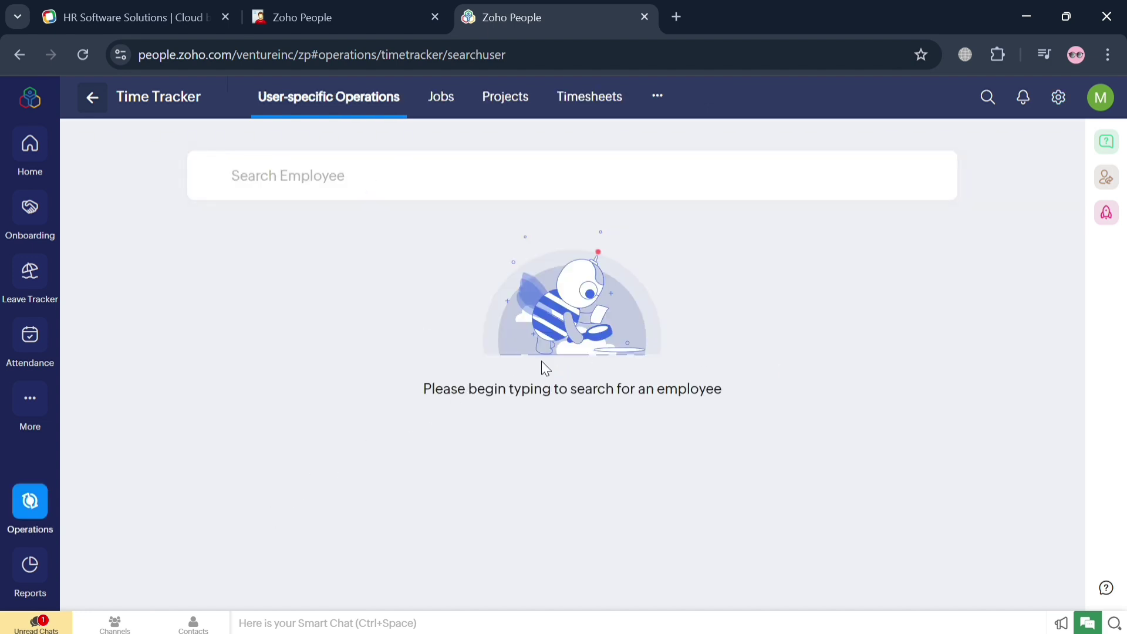
{"action": "left_click", "coordinate": [451, 111]}
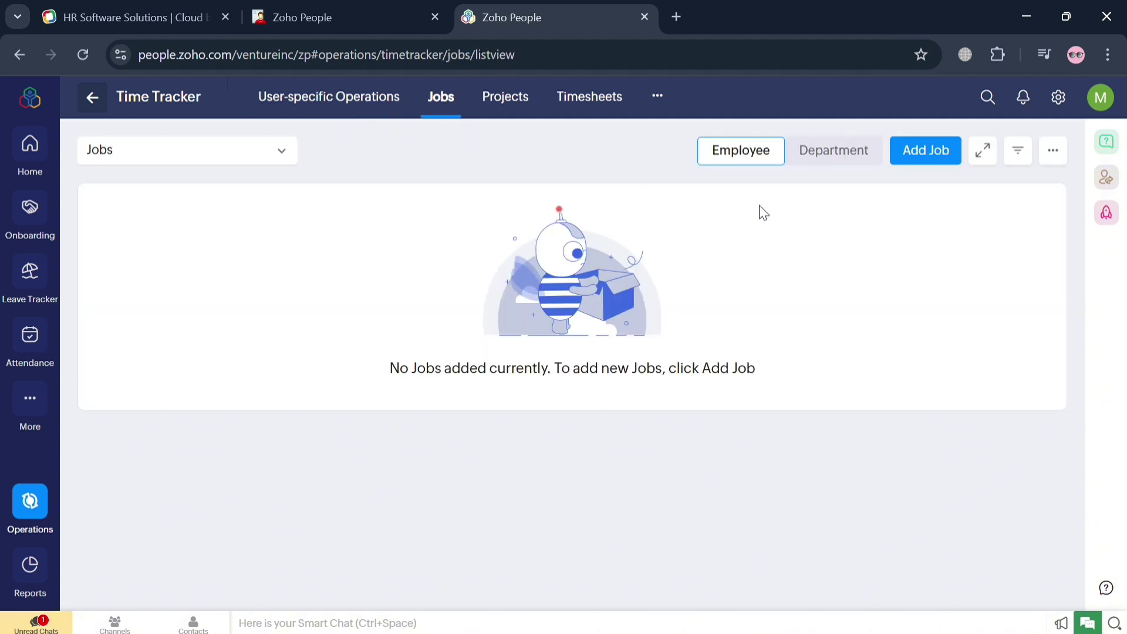
Preview the custom jobs view form from the saved views list, closing it without saving
{"action": "left_click", "coordinate": [276, 150]}
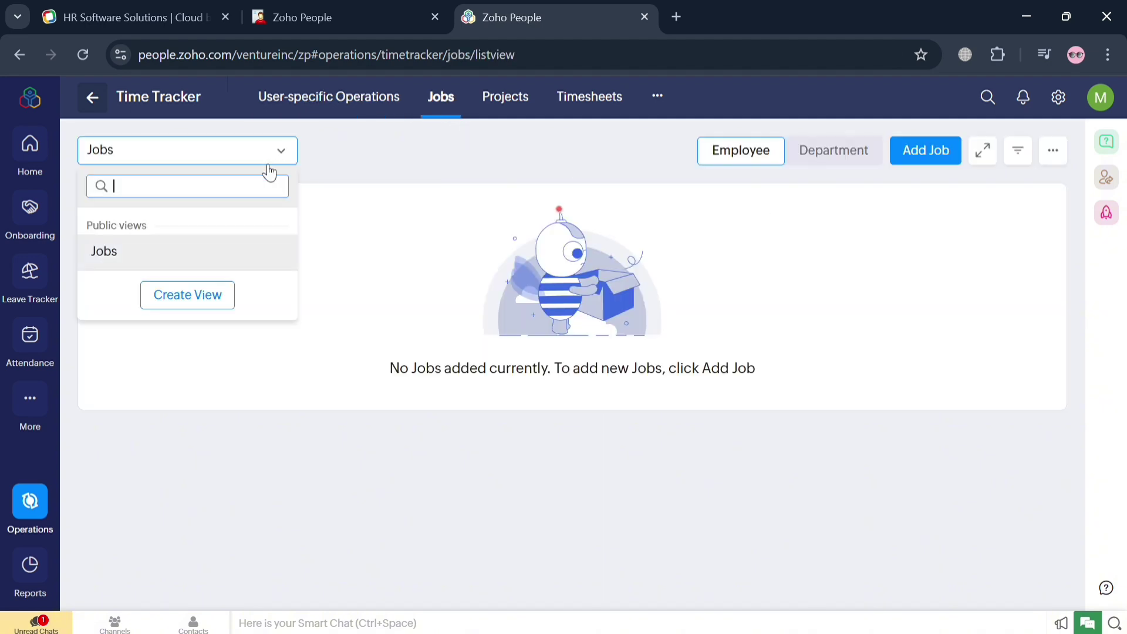
{"action": "type", "text": "j"}
{"action": "left_click", "coordinate": [202, 308]}
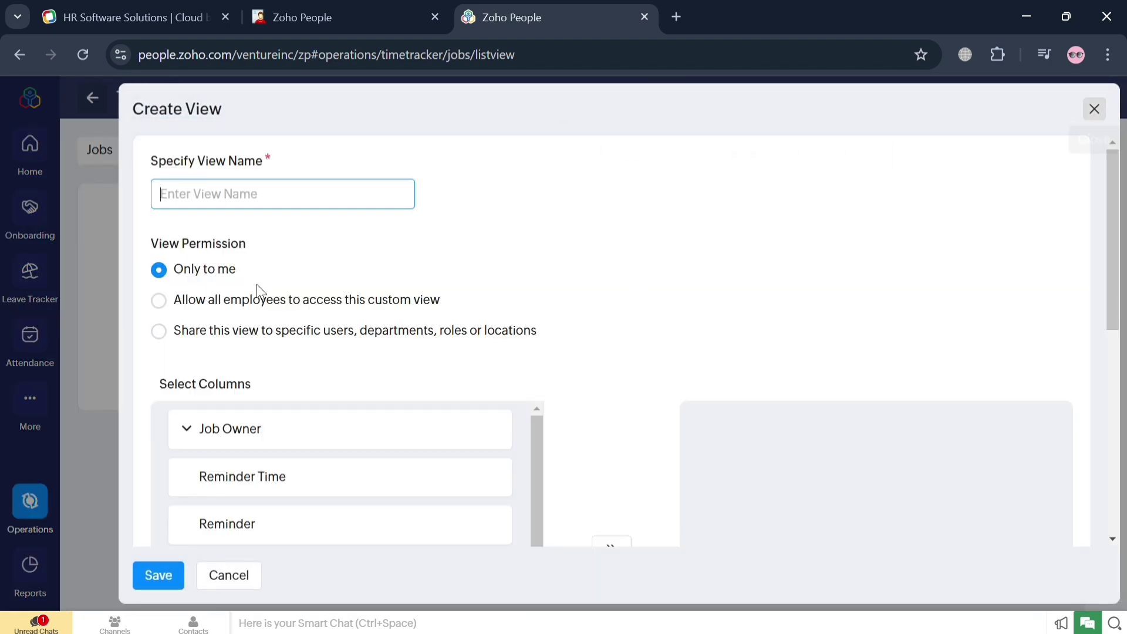
{"action": "scroll", "coordinate": [365, 497], "scroll_direction": "down", "scroll_amount": 6}
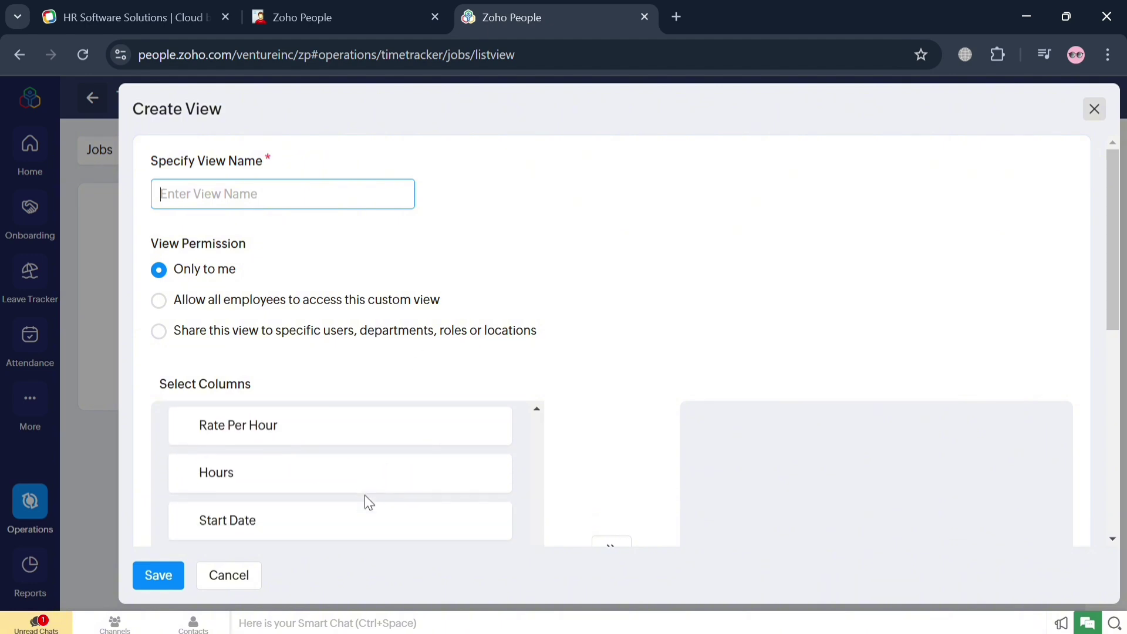
{"action": "scroll", "coordinate": [365, 496], "scroll_direction": "down", "scroll_amount": 5}
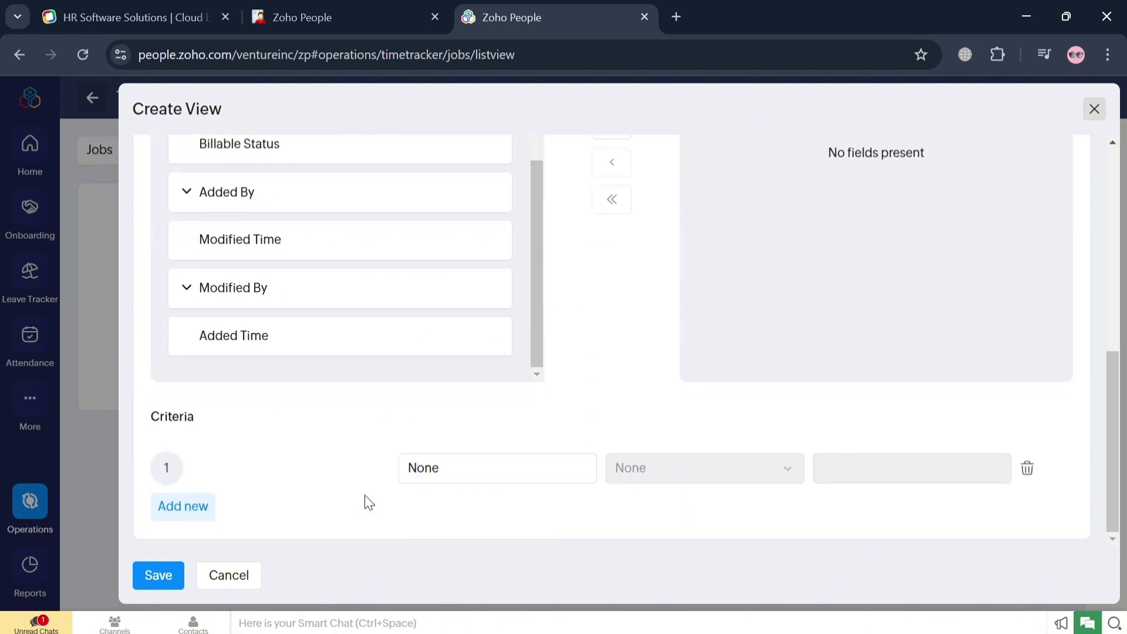
{"action": "scroll", "coordinate": [828, 392], "scroll_direction": "up", "scroll_amount": 5}
{"action": "scroll", "coordinate": [515, 441], "scroll_direction": "up", "scroll_amount": 10}
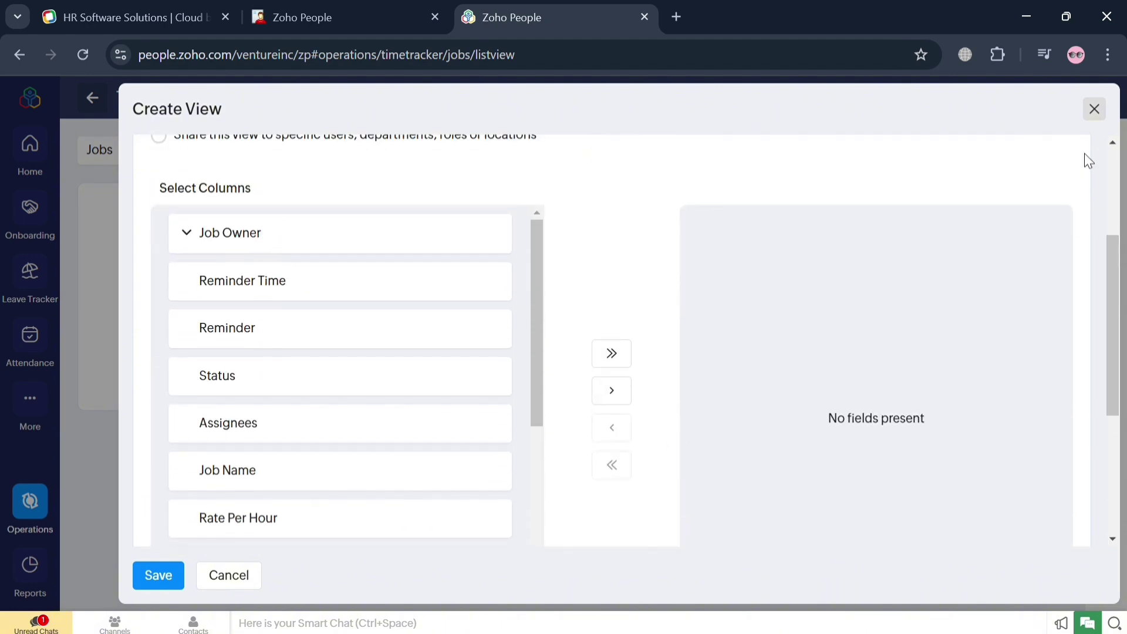
{"action": "left_click", "coordinate": [1096, 112]}
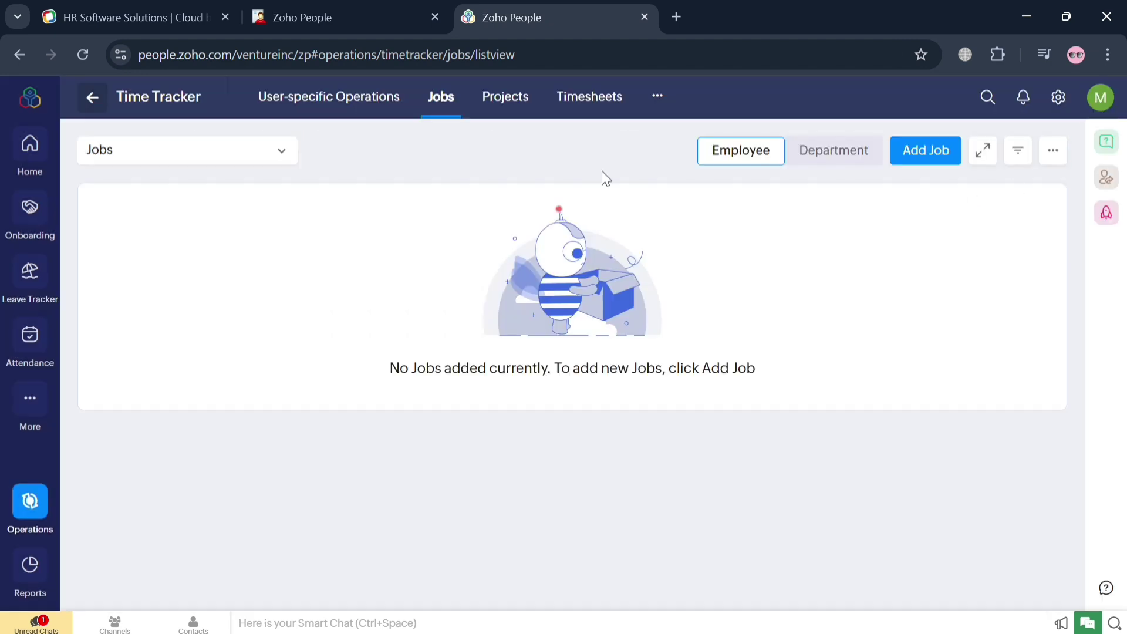
Start a new job named Clerk and search the projects for 'Cashier', finding no match
{"action": "left_click", "coordinate": [924, 151]}
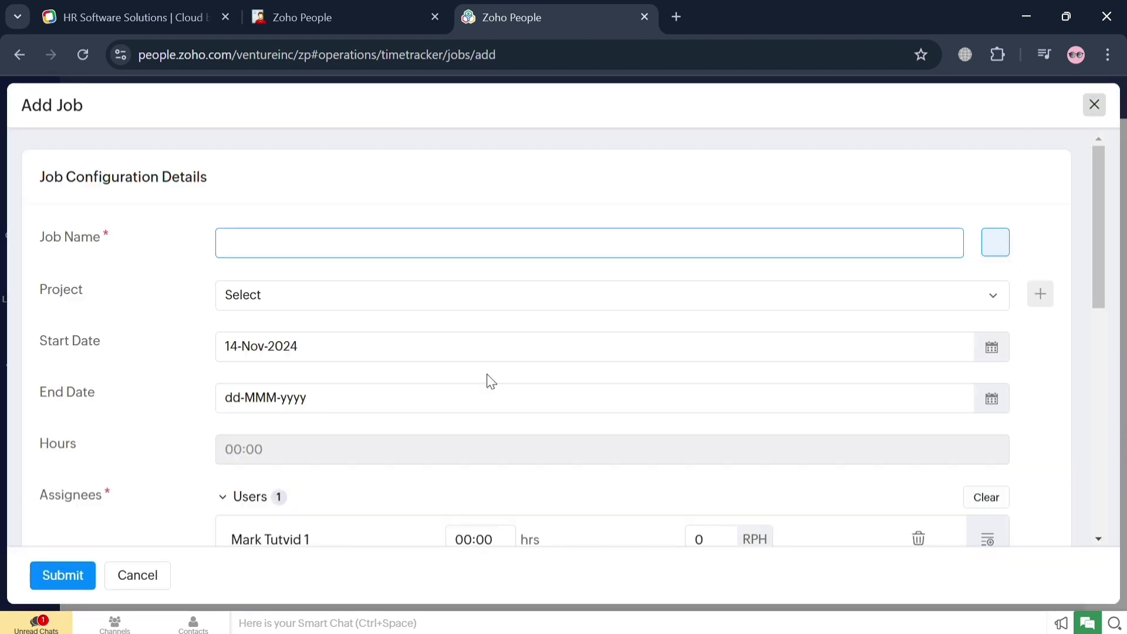
{"action": "type", "text": "Clerk"}
{"action": "left_click", "coordinate": [485, 300]}
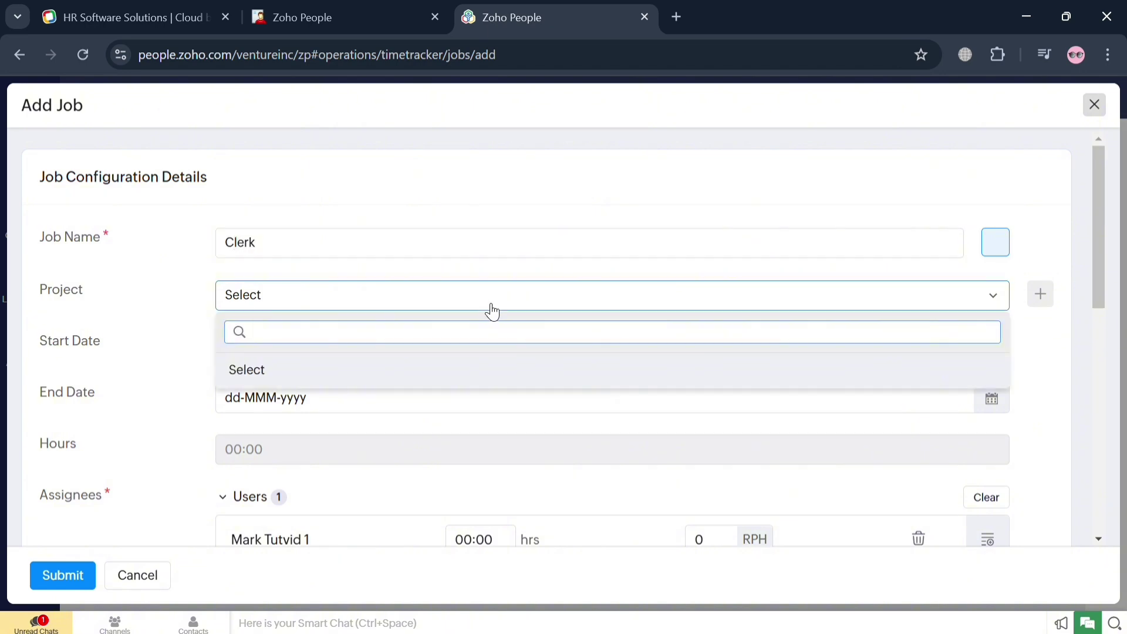
{"action": "type", "text": "Cas"}
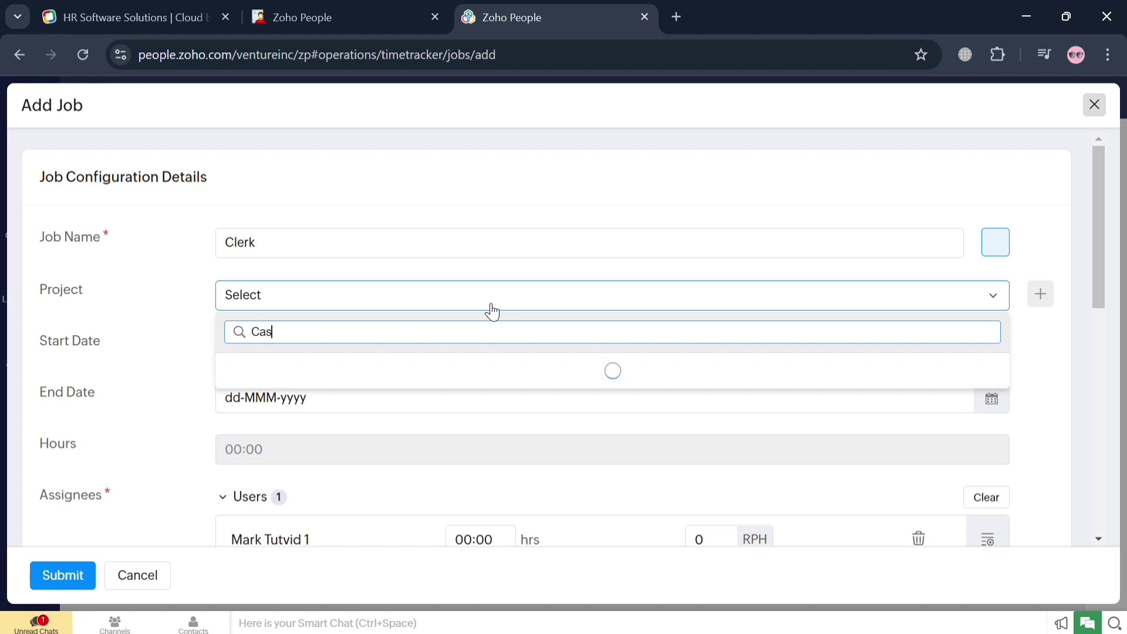
{"action": "key", "text": "BackSpace"}
{"action": "key", "text": "BackSpace"}
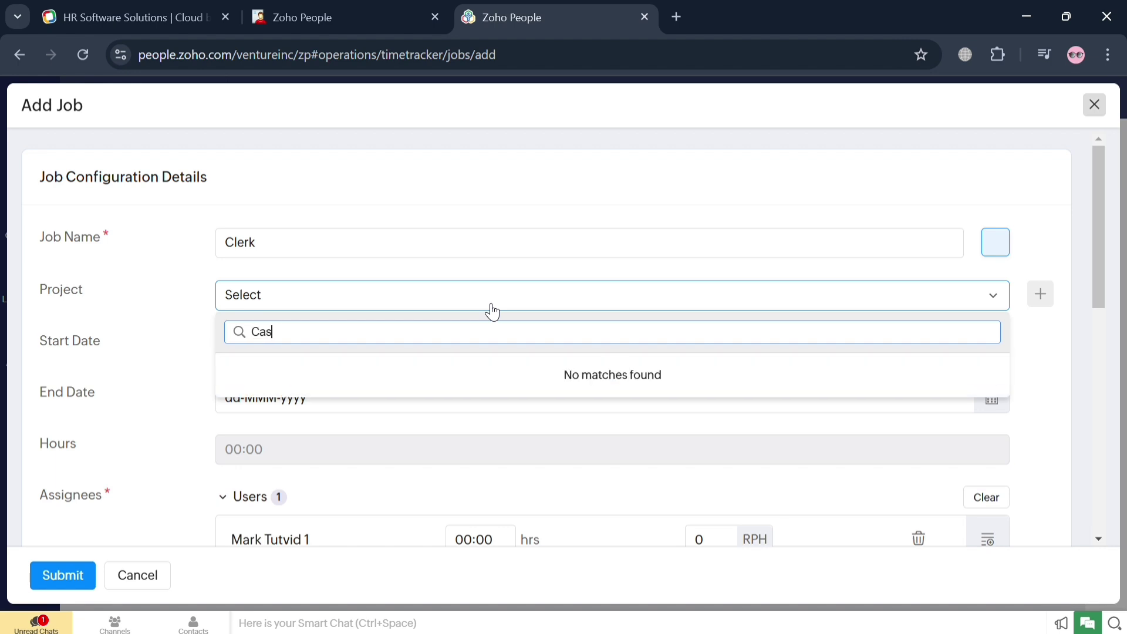
{"action": "type", "text": "ier"}
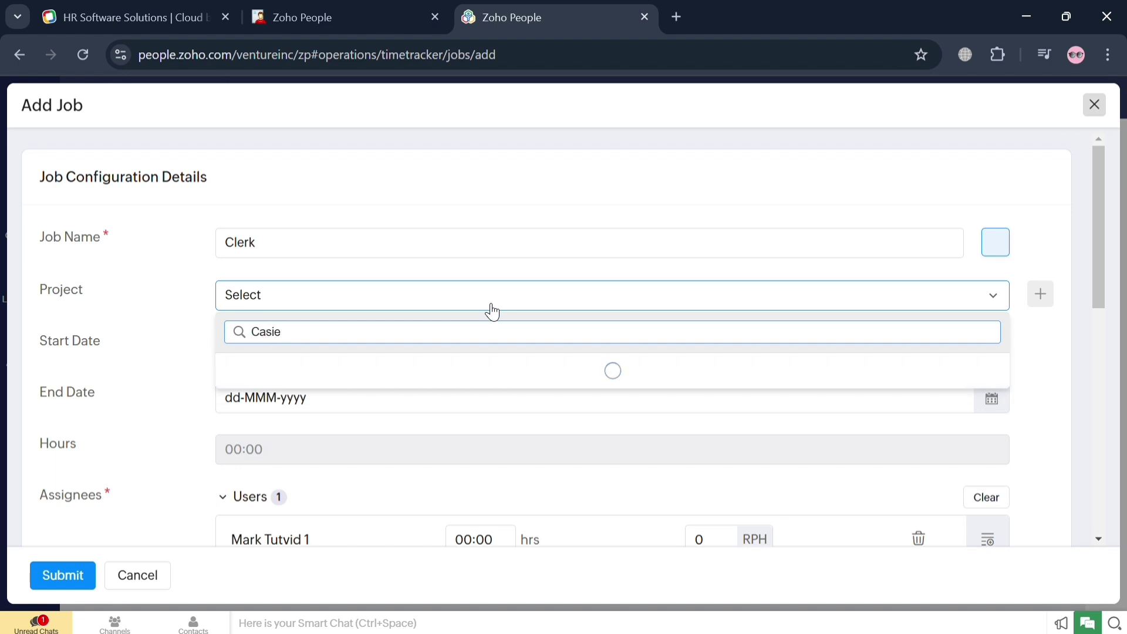
{"action": "key", "text": "BackSpace"}
{"action": "key", "text": "BackSpace"}
{"action": "type", "text": "hier"}
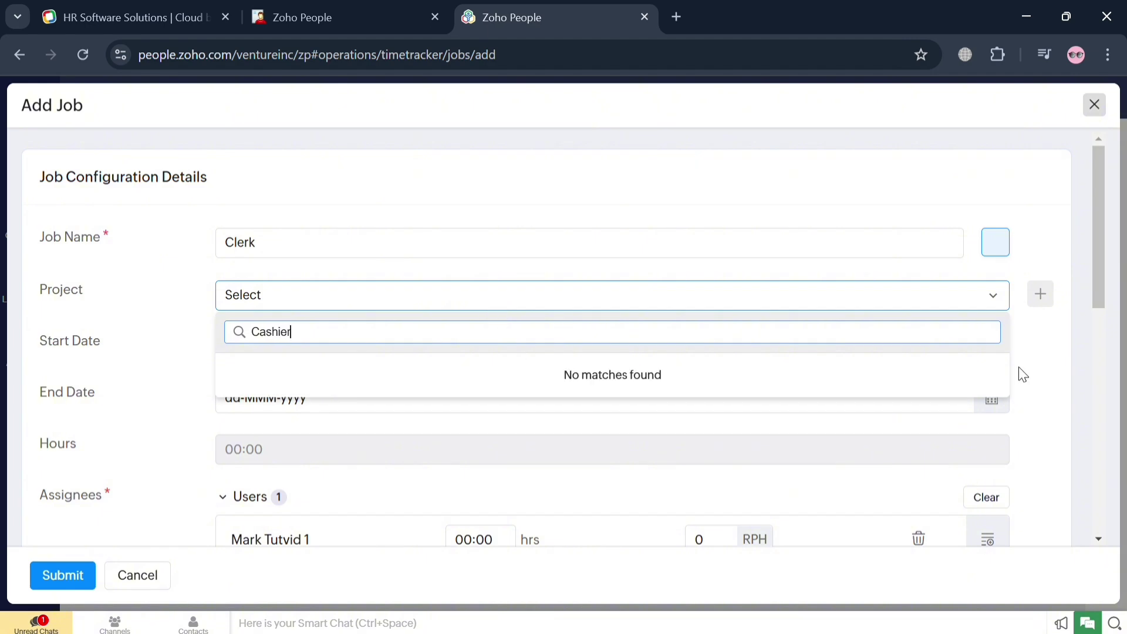
{"action": "left_click", "coordinate": [1035, 342]}
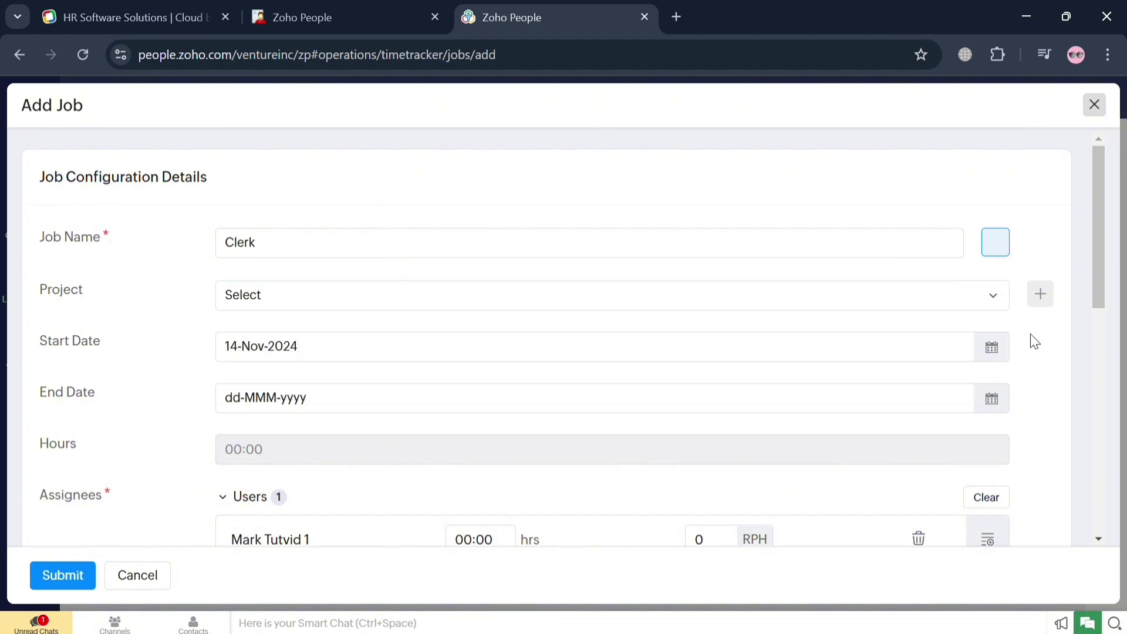
Create a new project named Casier from the job's Project field
{"action": "left_click", "coordinate": [1041, 294]}
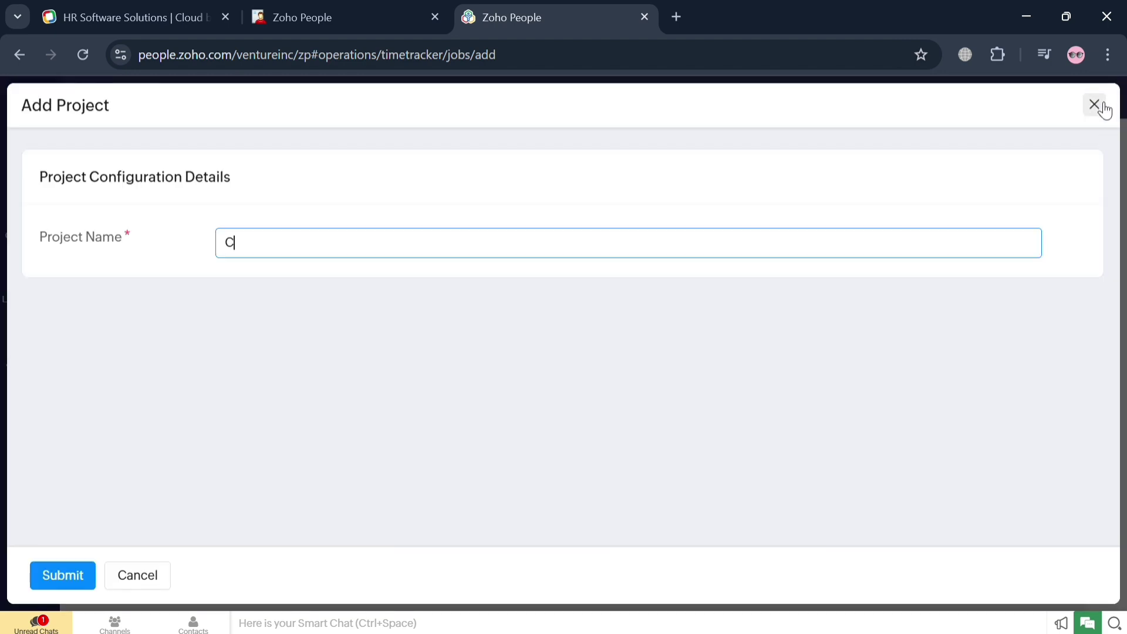
{"action": "type", "text": "Casier"}
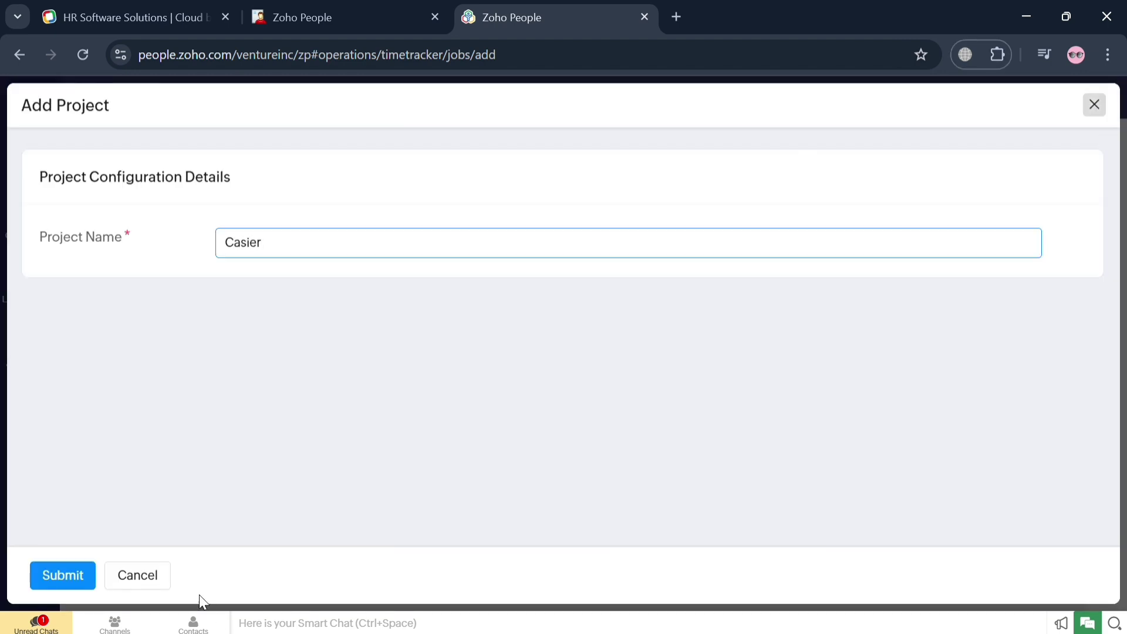
{"action": "left_click", "coordinate": [92, 568]}
{"action": "left_click", "coordinate": [93, 570]}
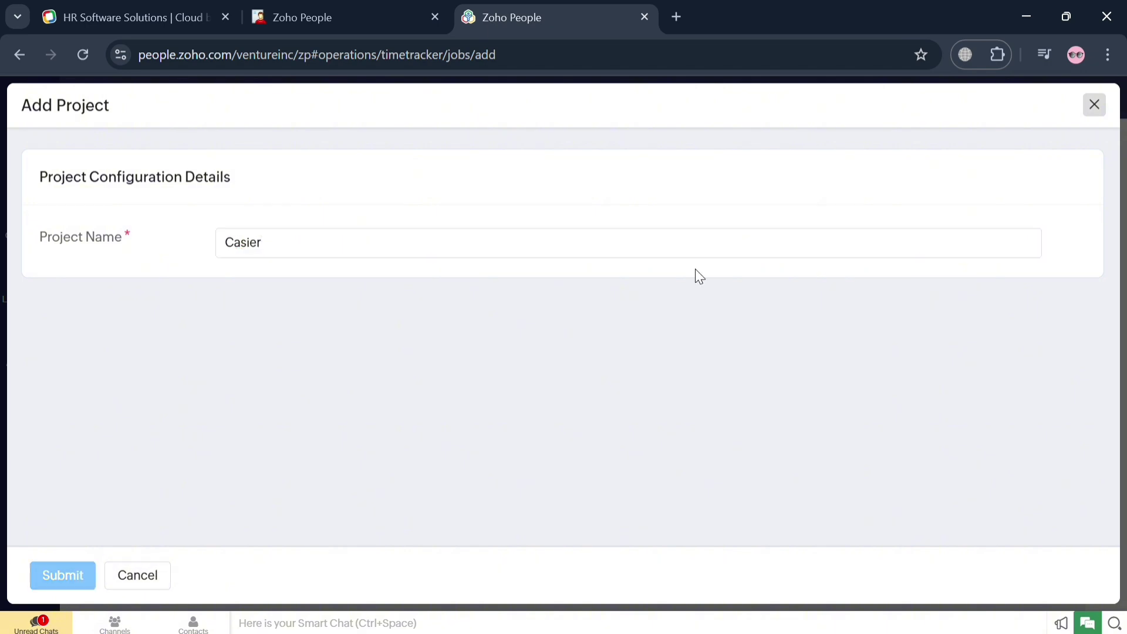
Set the assignee's estimate to 10 hours at 15 per hour and submit the Clerk job
{"action": "scroll", "coordinate": [745, 427], "scroll_direction": "down", "scroll_amount": 10}
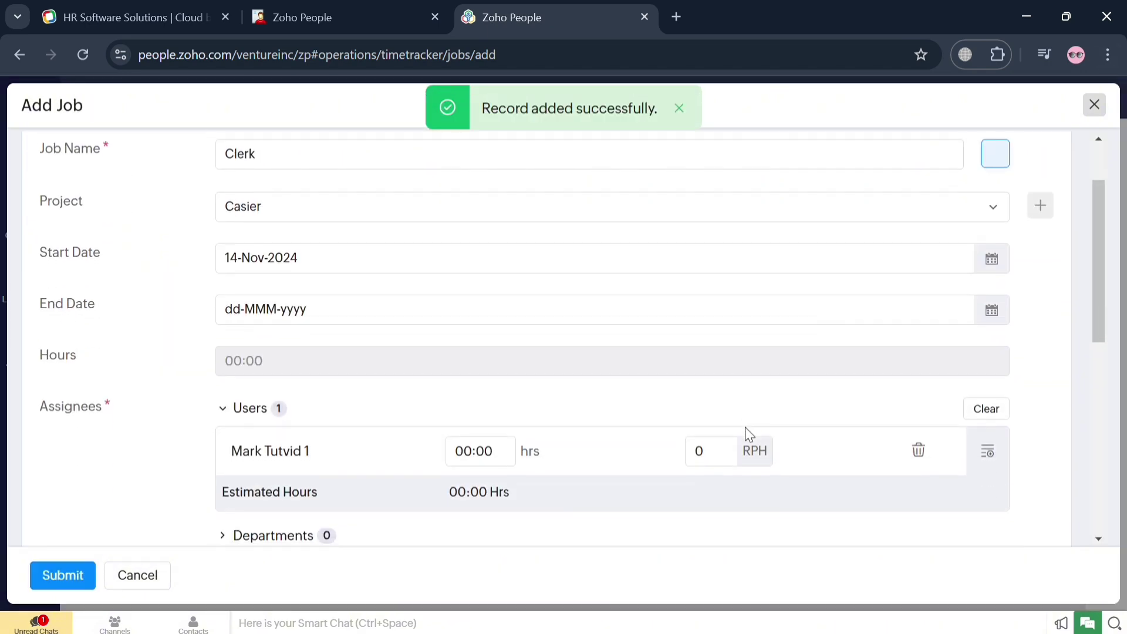
{"action": "scroll", "coordinate": [422, 476], "scroll_direction": "up", "scroll_amount": 6}
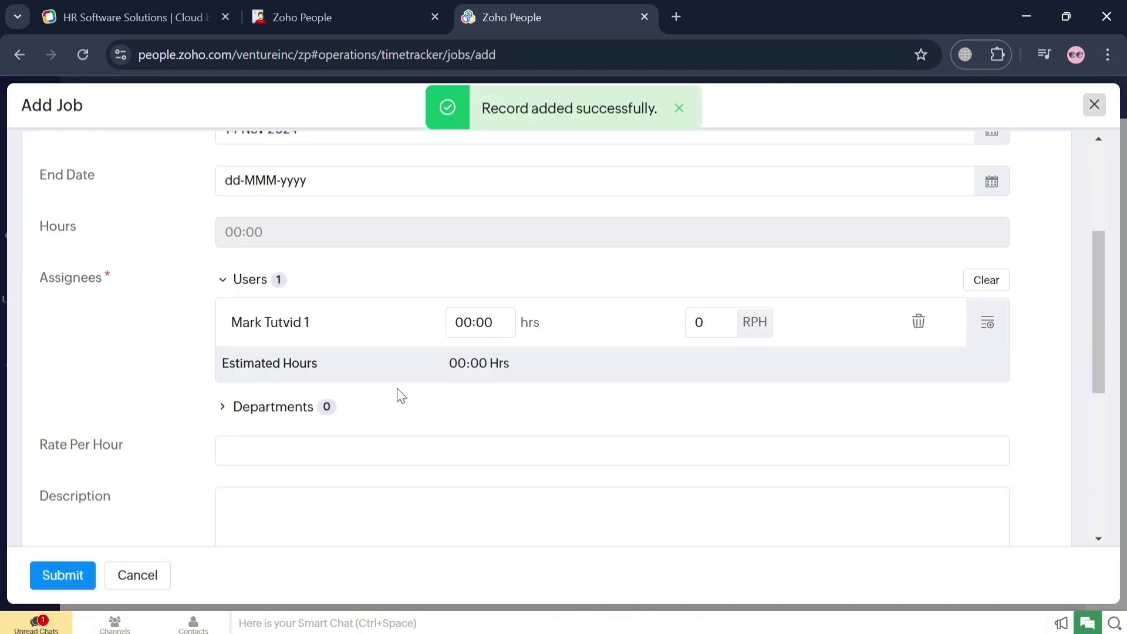
{"action": "left_click", "coordinate": [494, 336]}
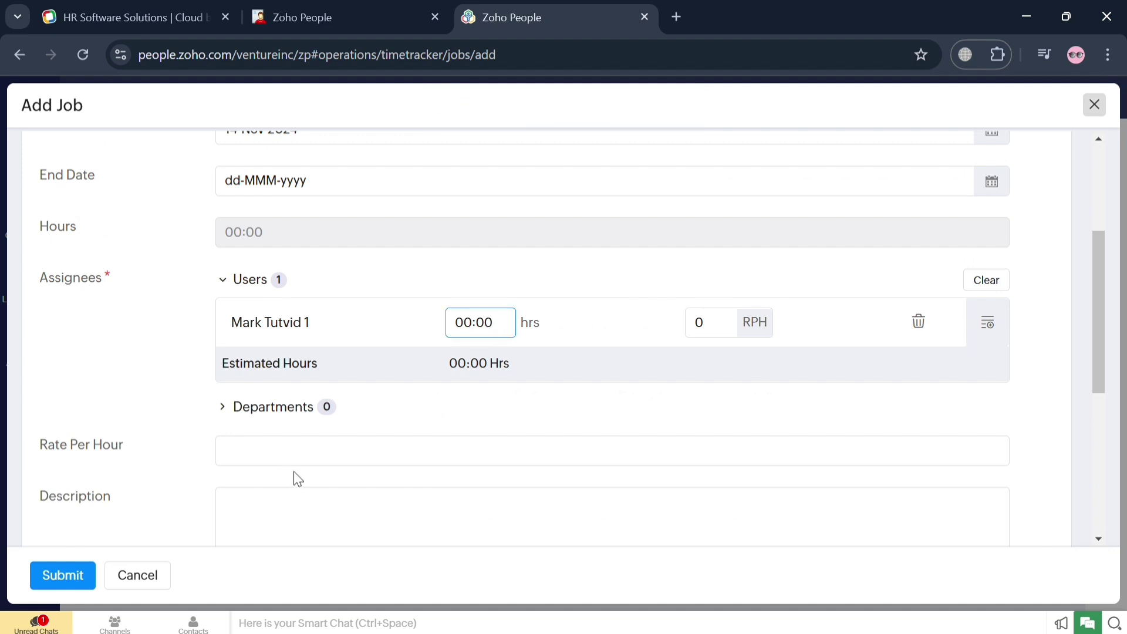
{"action": "left_click", "coordinate": [726, 327]}
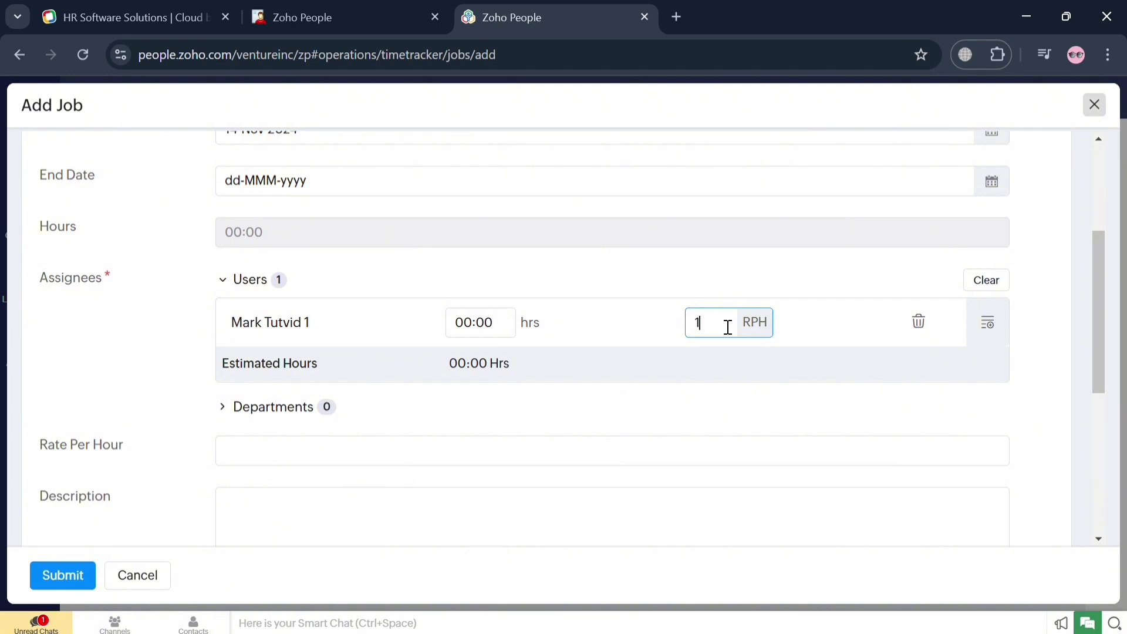
{"action": "left_click", "coordinate": [492, 336]}
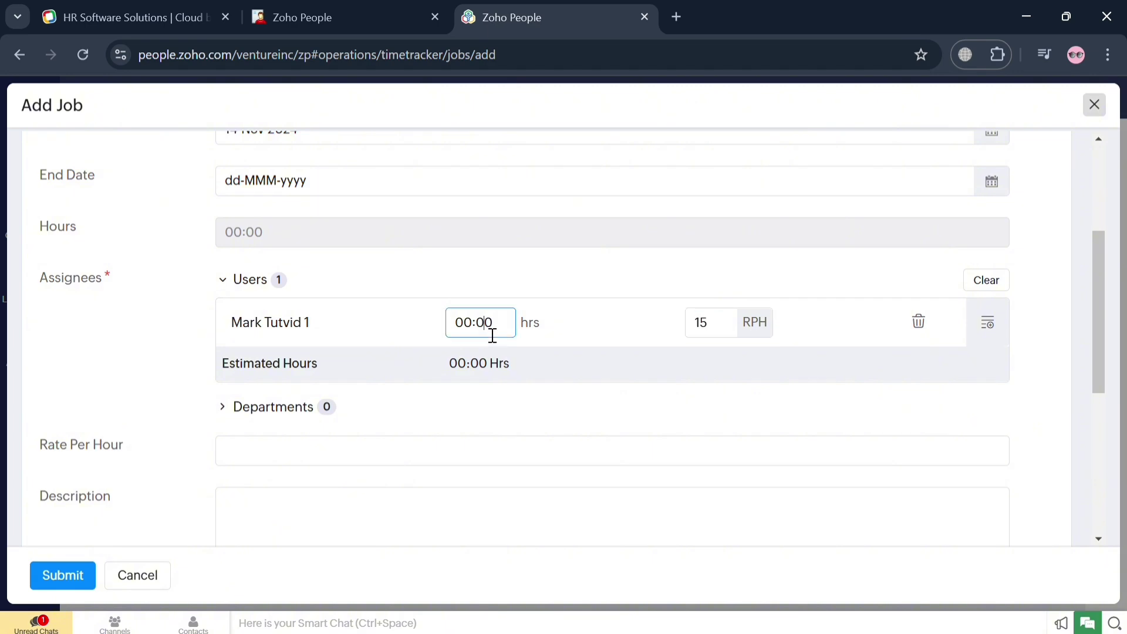
{"action": "triple_click", "coordinate": [464, 342]}
{"action": "type", "text": "10"}
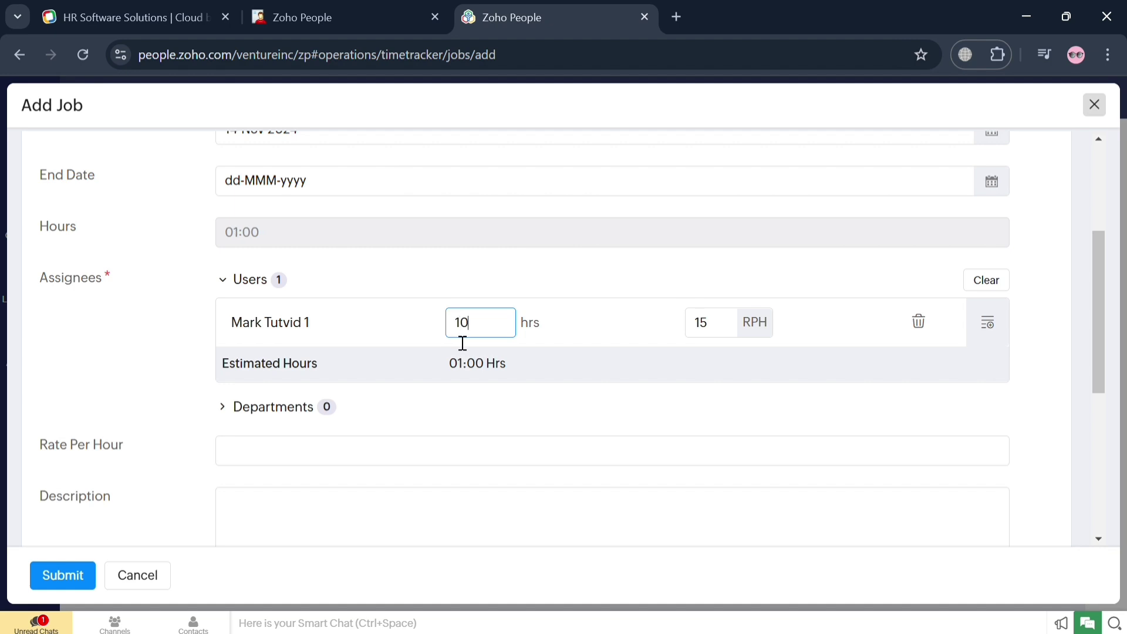
{"action": "left_click", "coordinate": [508, 389]}
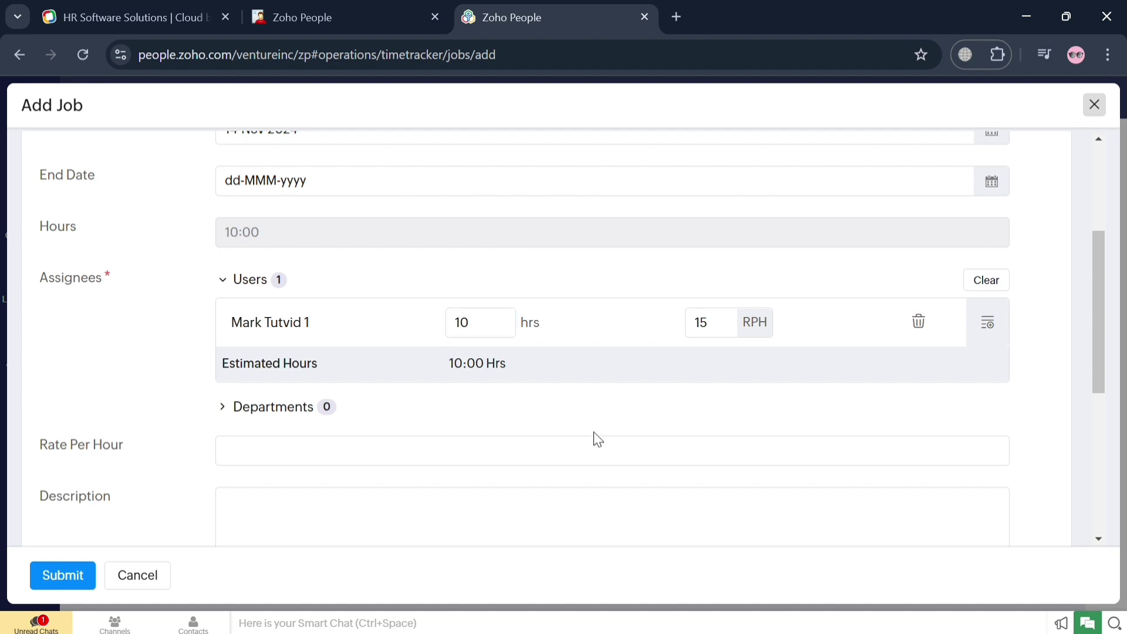
{"action": "scroll", "coordinate": [301, 454], "scroll_direction": "up", "scroll_amount": 1}
{"action": "scroll", "coordinate": [300, 454], "scroll_direction": "down", "scroll_amount": 2}
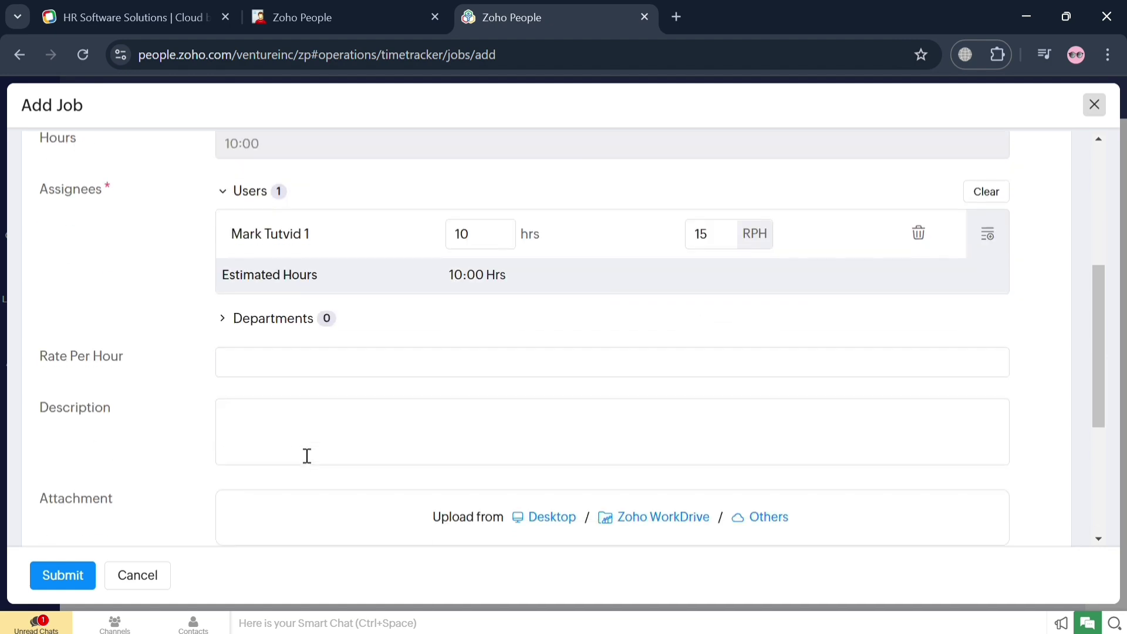
{"action": "left_click", "coordinate": [63, 575]}
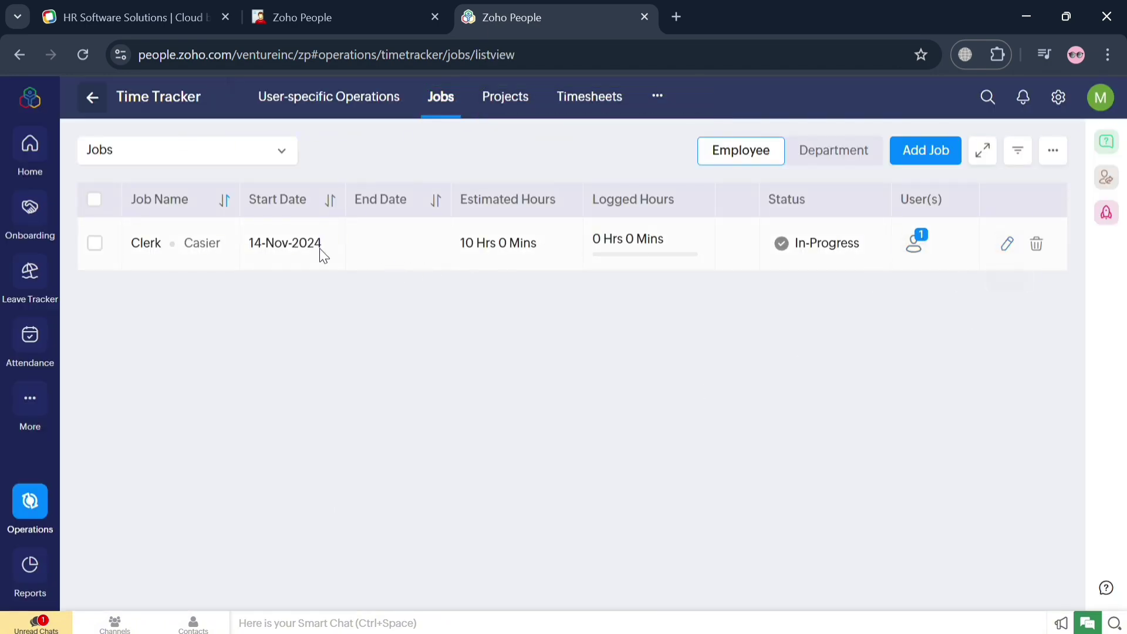
Go from Projects to the empty Nov 2024 Timesheets list and preview the Create Timesheet form
{"action": "left_click", "coordinate": [503, 111]}
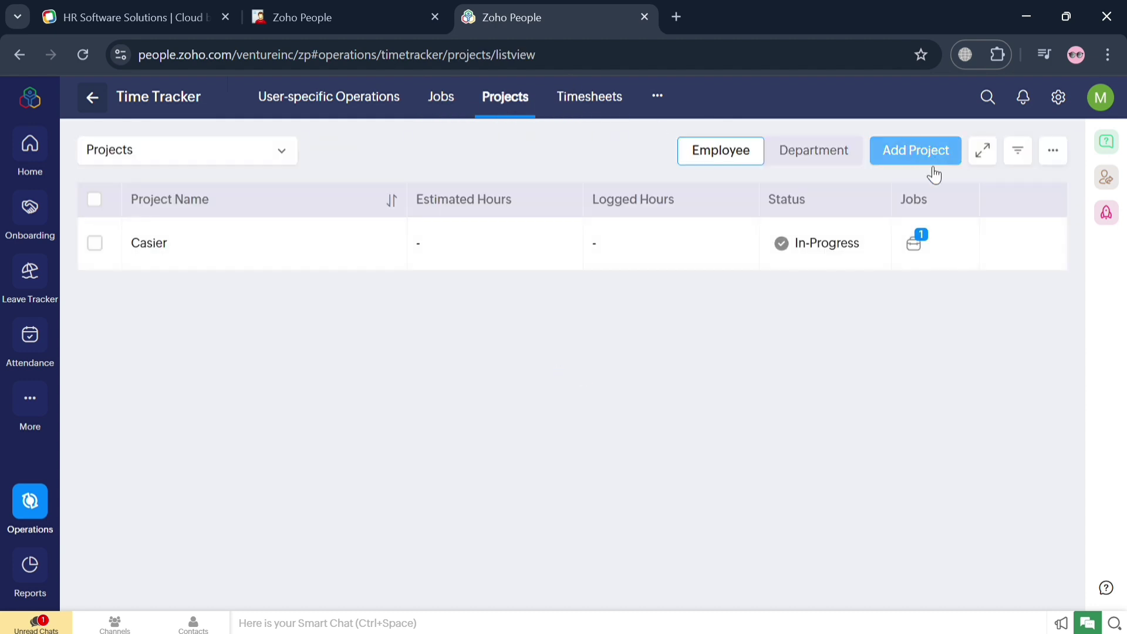
{"action": "left_click", "coordinate": [579, 103]}
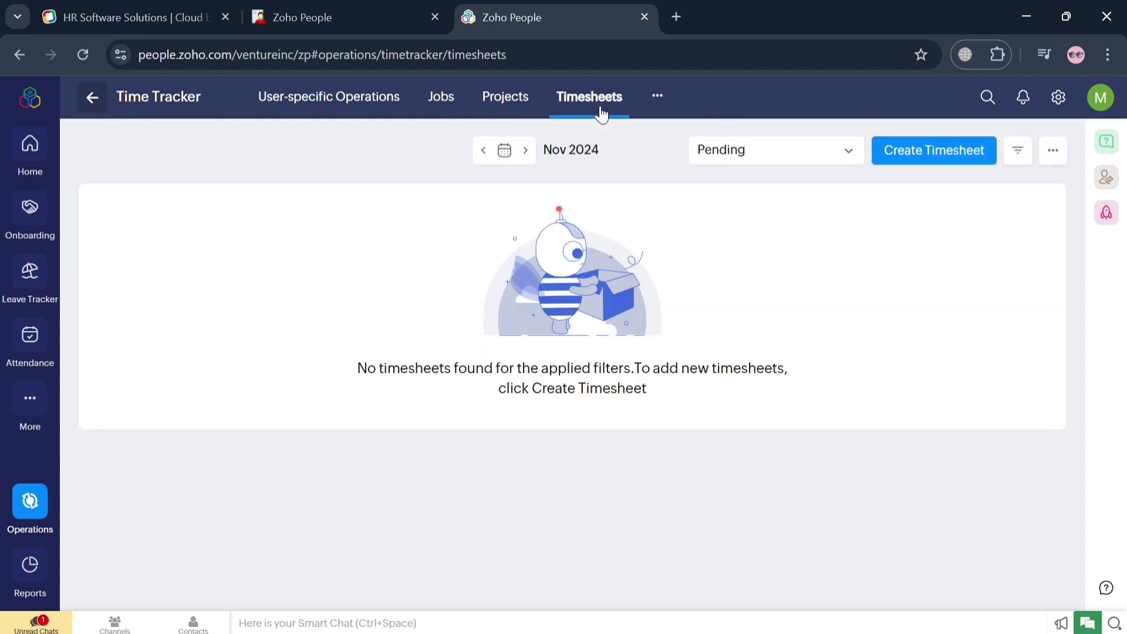
{"action": "left_click", "coordinate": [957, 154]}
{"action": "scroll", "coordinate": [670, 451], "scroll_direction": "down", "scroll_amount": 1}
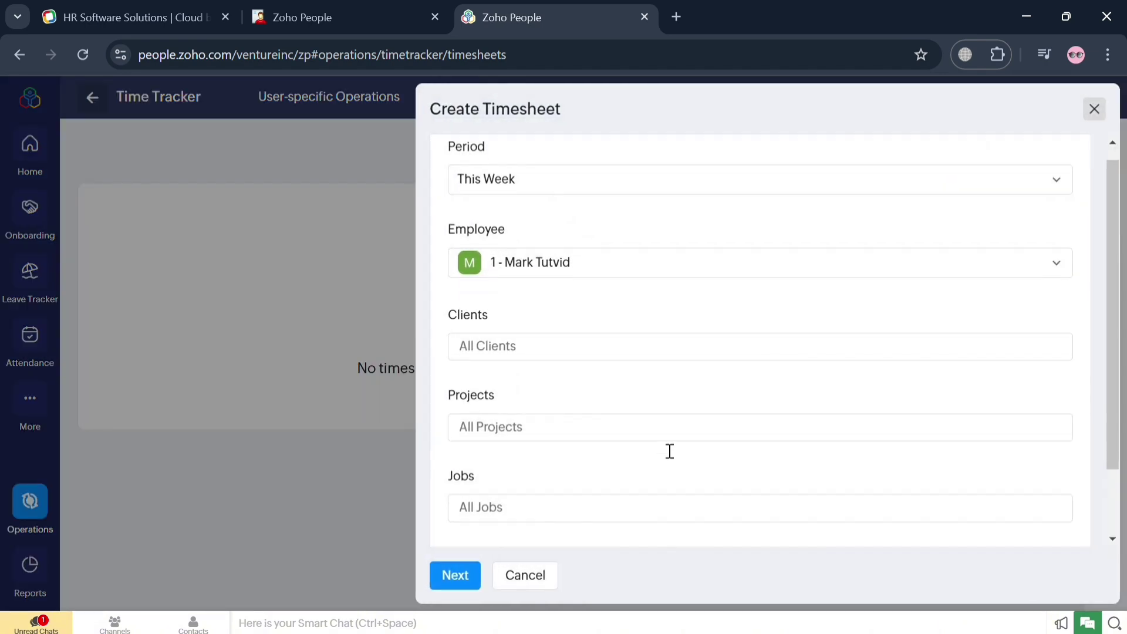
{"action": "scroll", "coordinate": [670, 451], "scroll_direction": "down", "scroll_amount": 2}
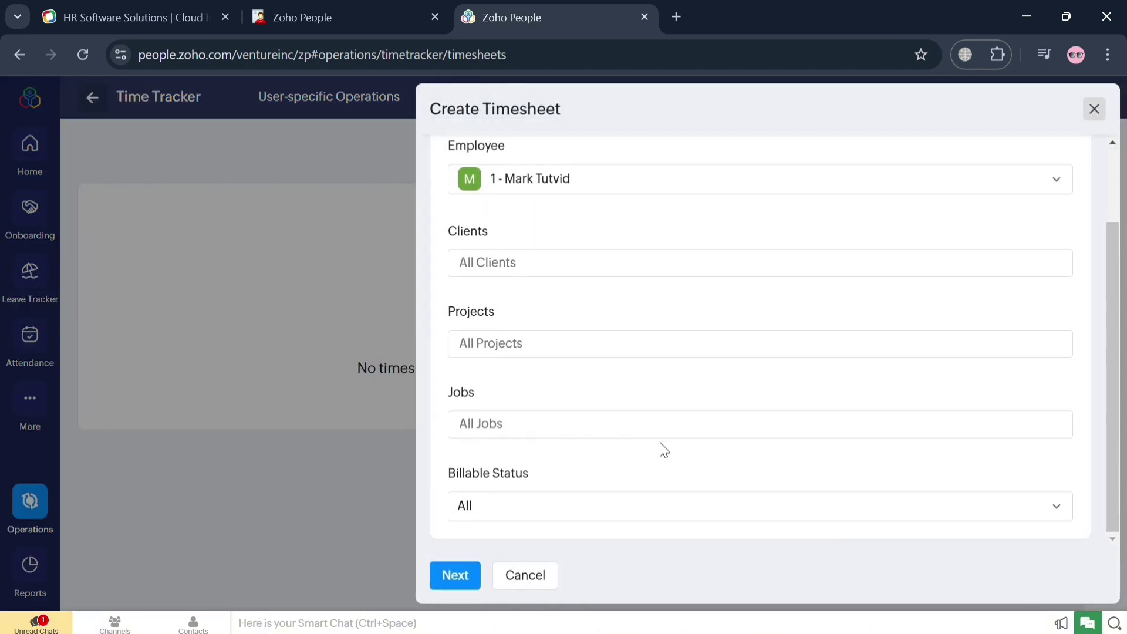
{"action": "left_click", "coordinate": [531, 578]}
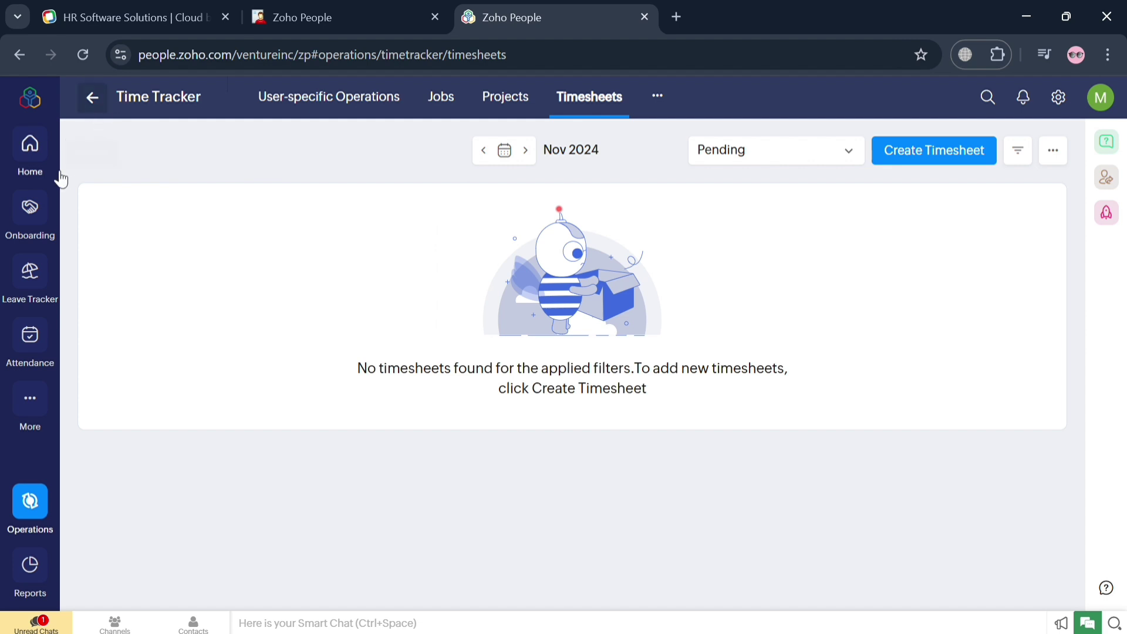
Open the Performance service from Operations and step through its introduction to Getting Started
{"action": "left_click", "coordinate": [88, 108]}
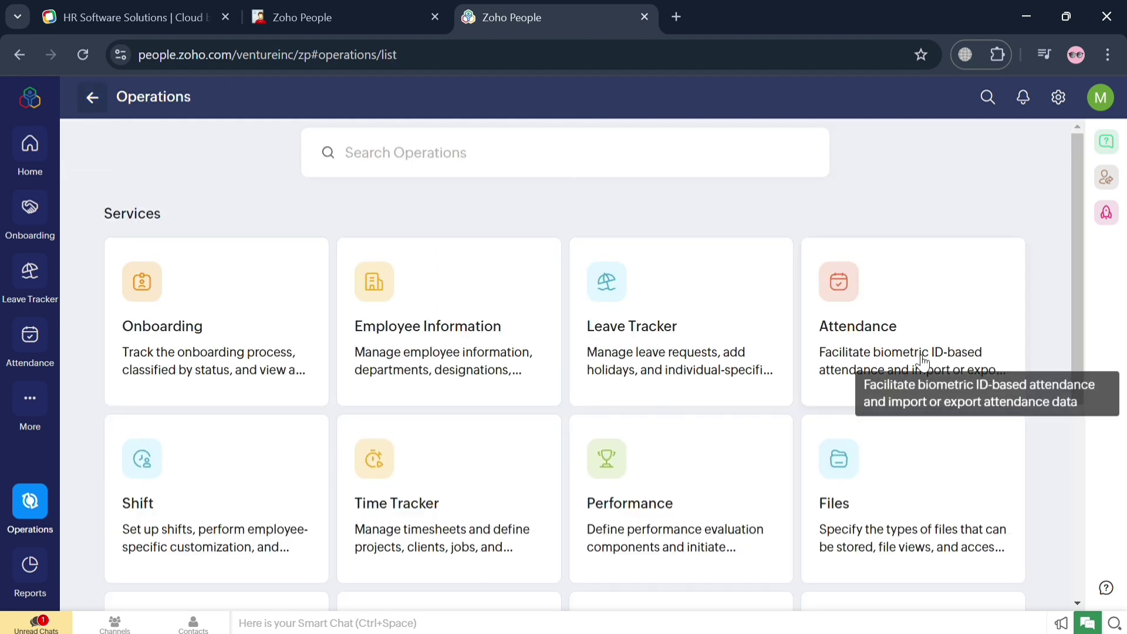
{"action": "left_click", "coordinate": [755, 465]}
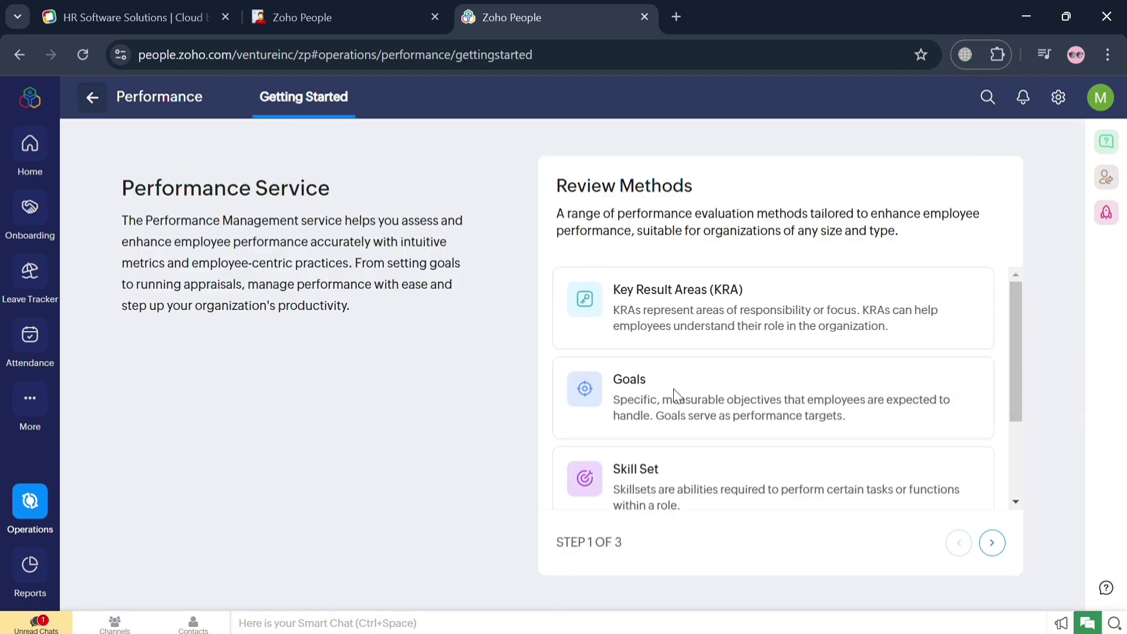
{"action": "scroll", "coordinate": [645, 352], "scroll_direction": "down", "scroll_amount": 1}
{"action": "scroll", "coordinate": [647, 374], "scroll_direction": "down", "scroll_amount": 2}
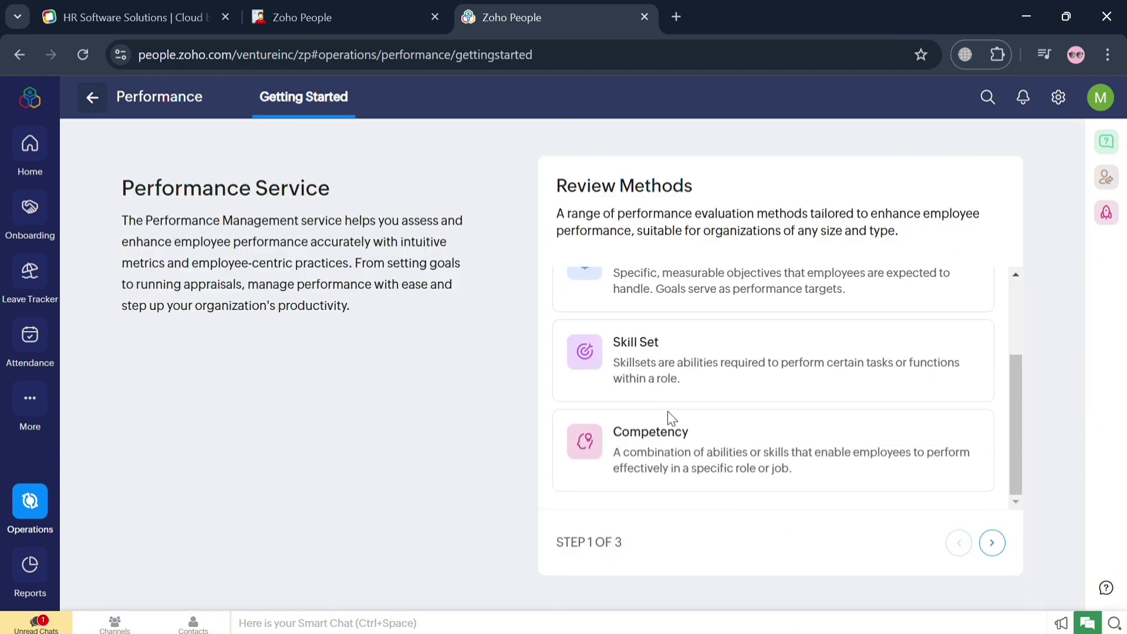
{"action": "left_click", "coordinate": [1005, 549]}
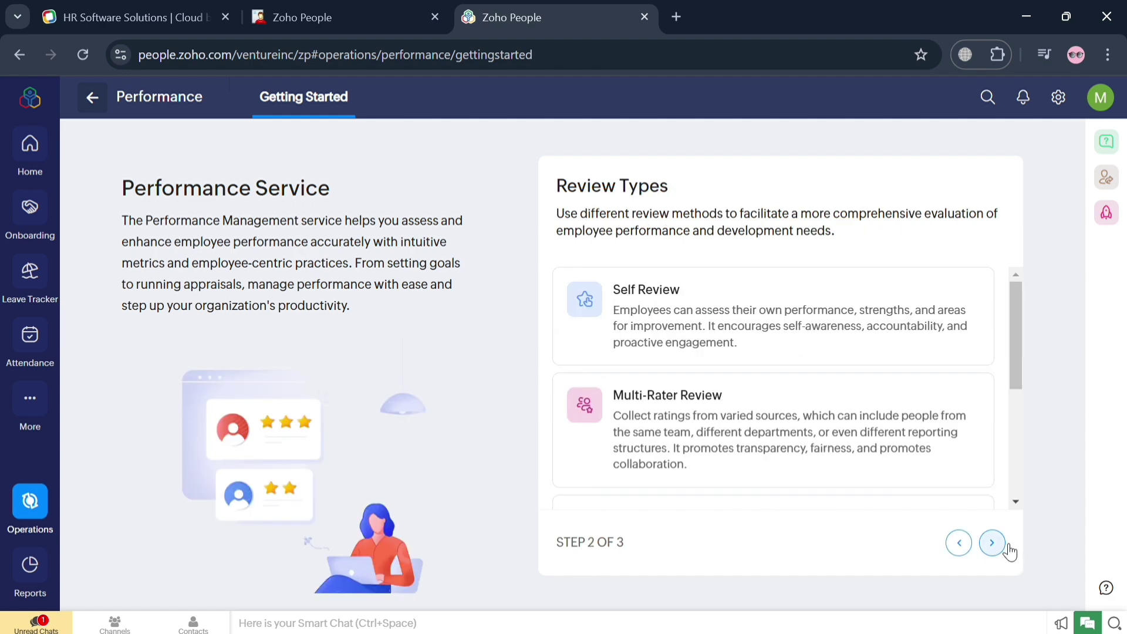
{"action": "scroll", "coordinate": [852, 480], "scroll_direction": "down", "scroll_amount": 4}
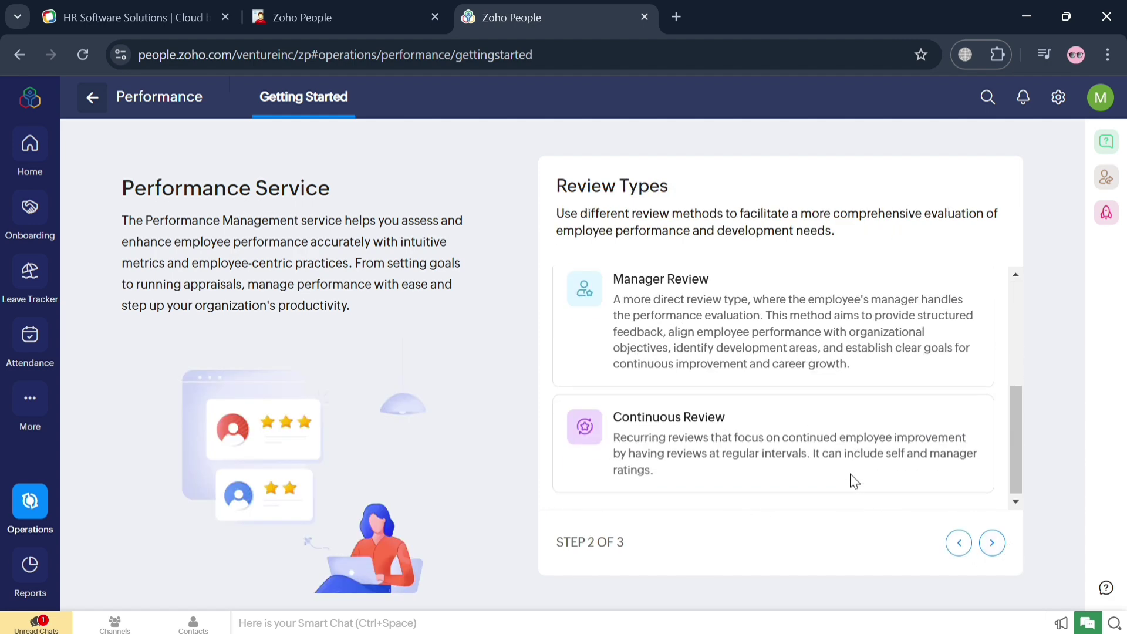
{"action": "left_click", "coordinate": [992, 543]}
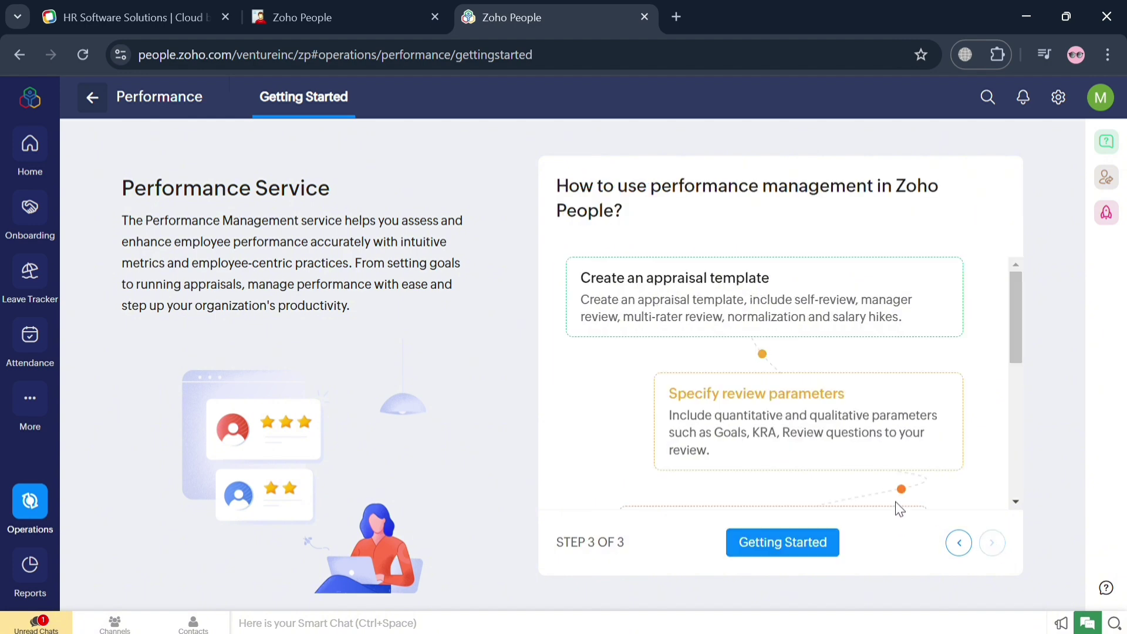
{"action": "left_click", "coordinate": [800, 542]}
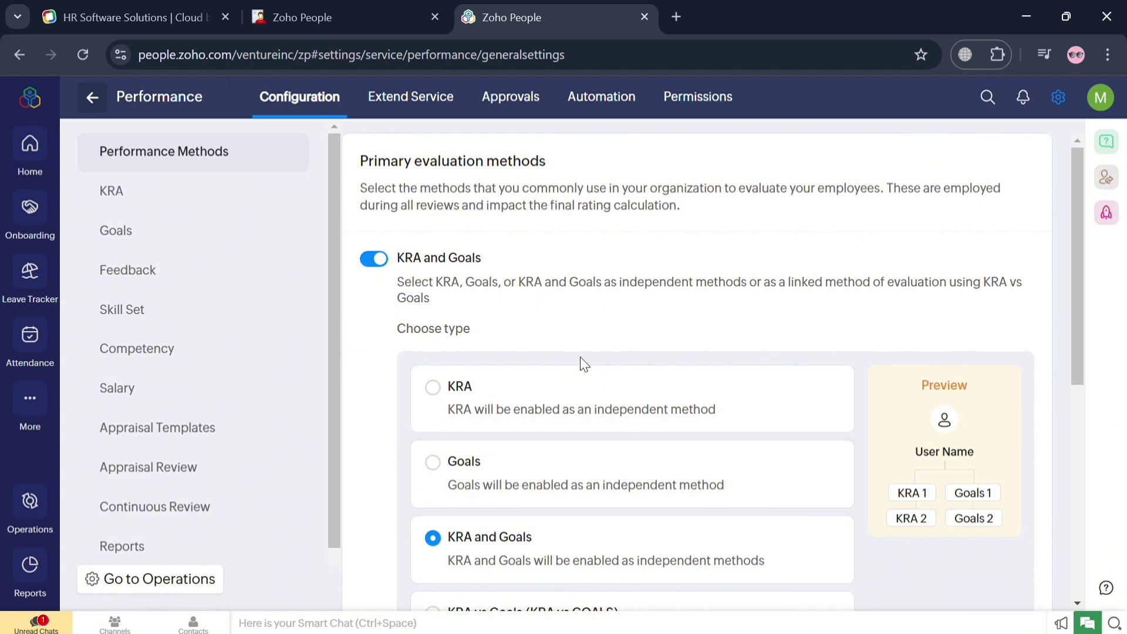
Look through Performance's Goals, Feedback and Extend Service settings, then go to Onboarding candidates
{"action": "scroll", "coordinate": [494, 383], "scroll_direction": "down", "scroll_amount": 1}
{"action": "scroll", "coordinate": [486, 406], "scroll_direction": "up", "scroll_amount": 1}
{"action": "left_click", "coordinate": [137, 249]}
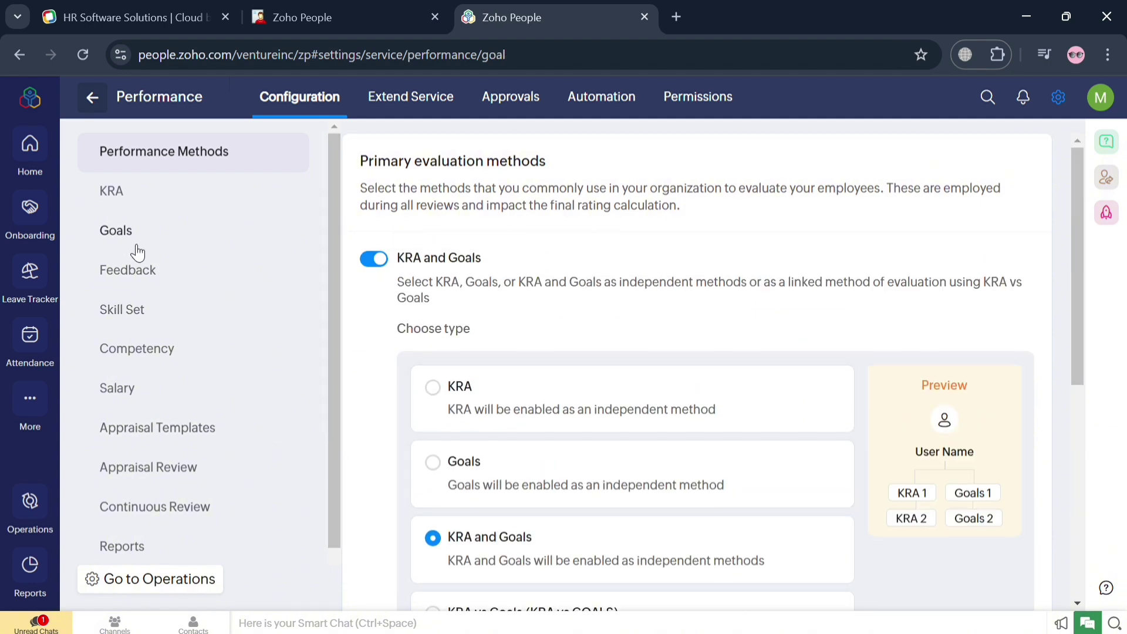
{"action": "left_click", "coordinate": [166, 271]}
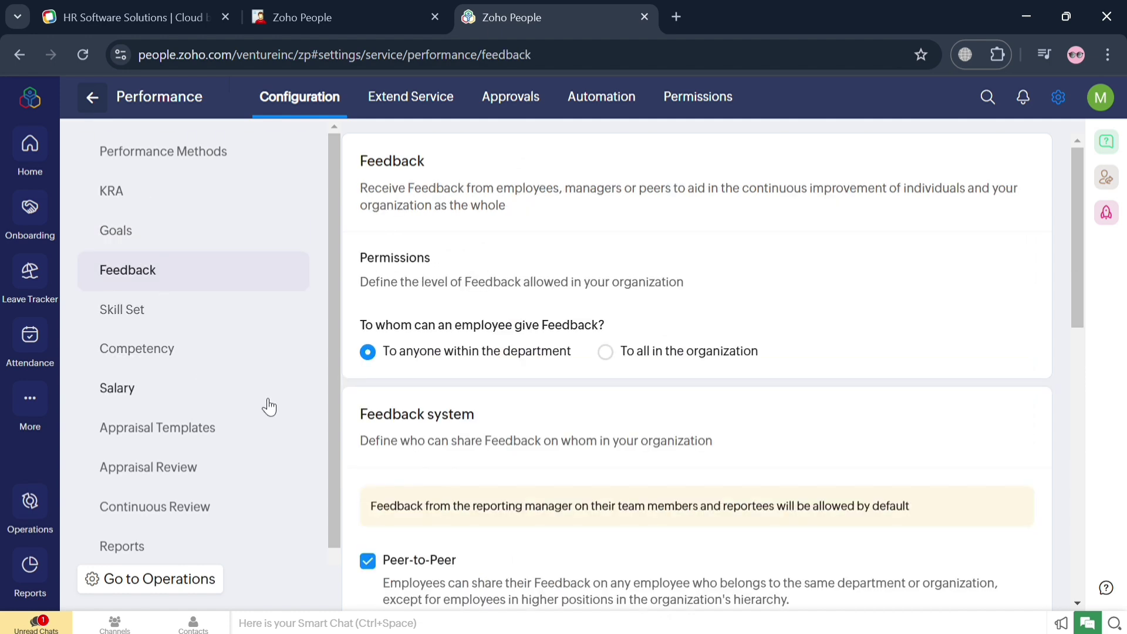
{"action": "scroll", "coordinate": [214, 422], "scroll_direction": "down", "scroll_amount": 2}
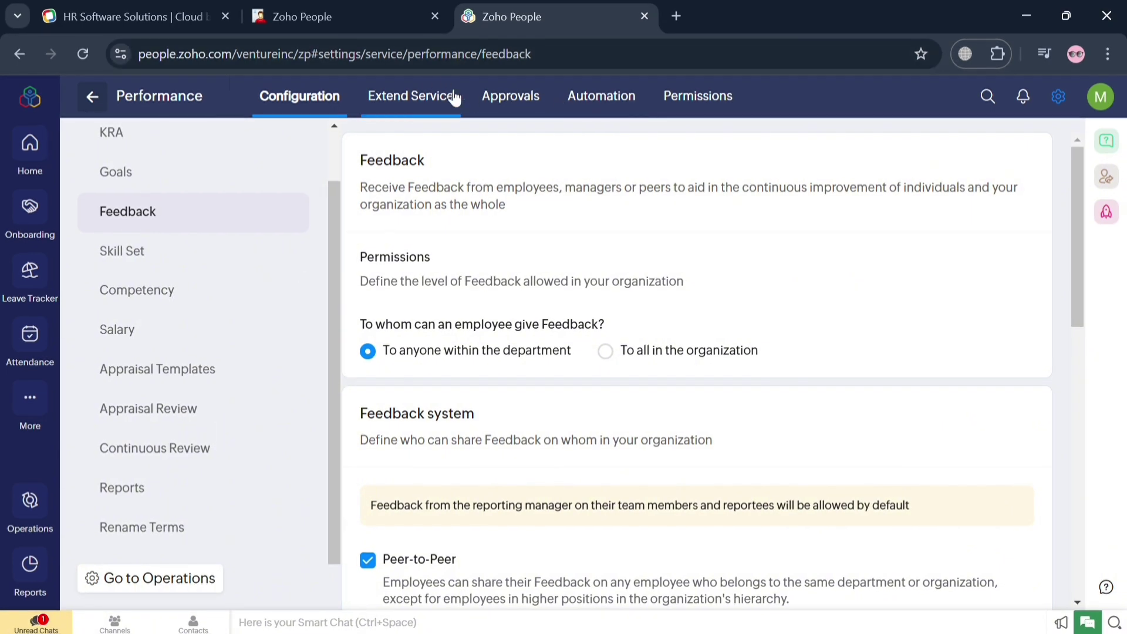
{"action": "left_click", "coordinate": [456, 97]}
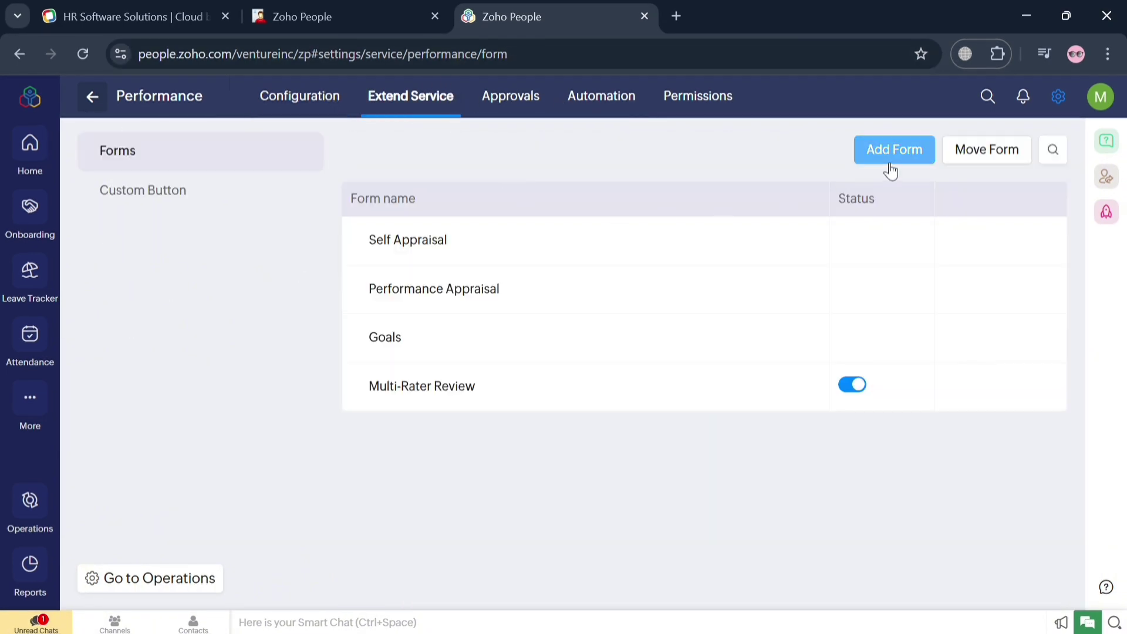
{"action": "left_click", "coordinate": [25, 234]}
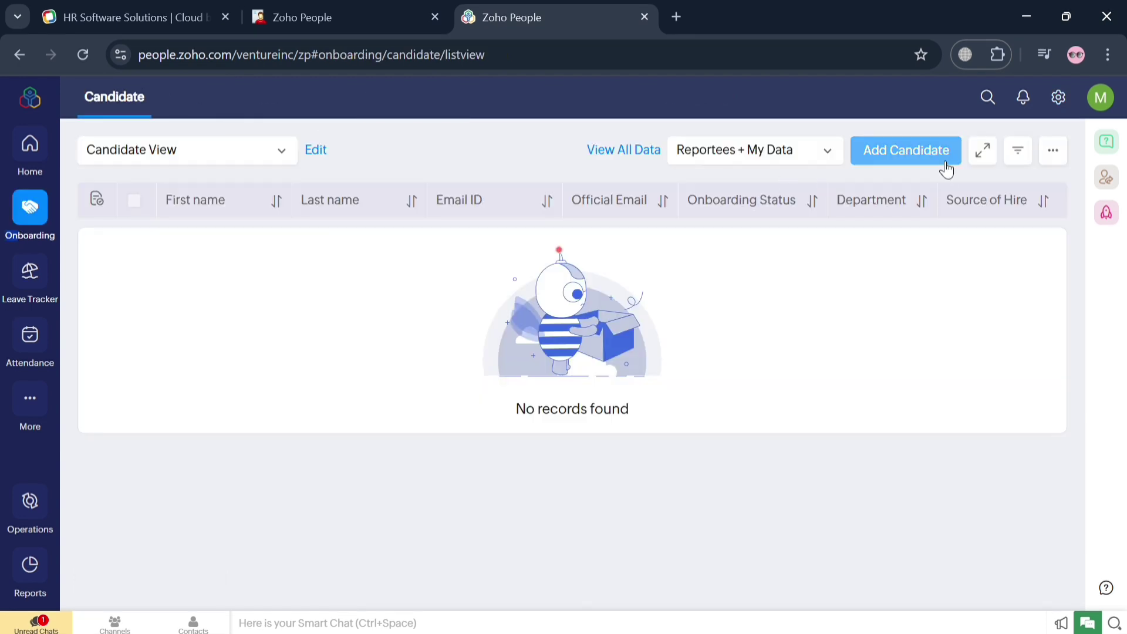
Visit the Leave Tracker and the 10-16 Nov 2024 Attendance summary, then show More Services
{"action": "left_click", "coordinate": [1052, 151]}
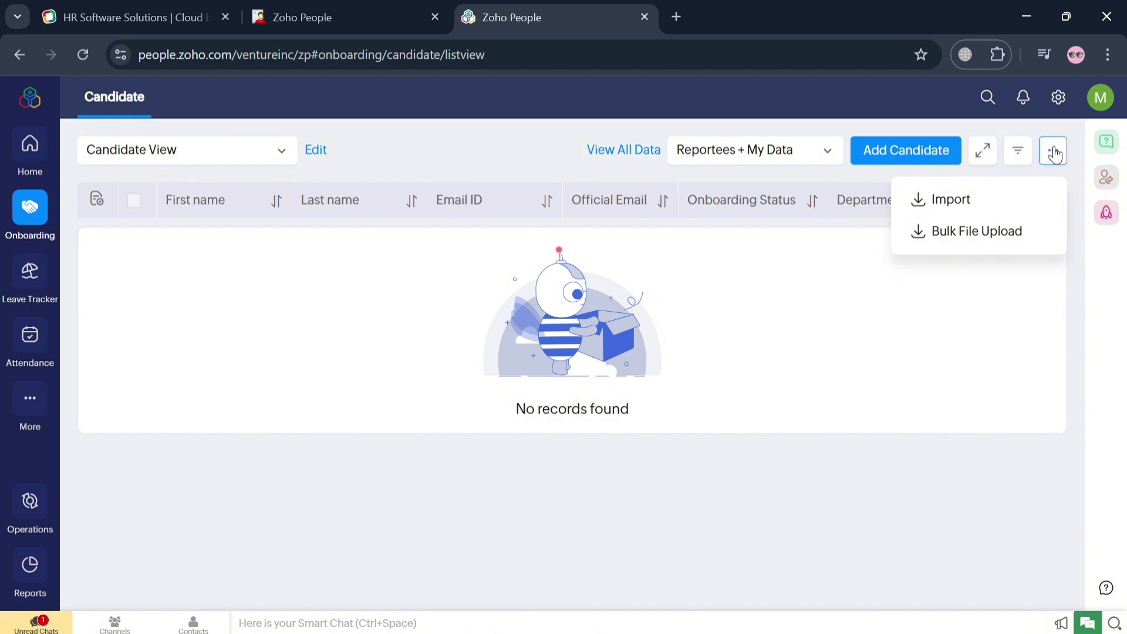
{"action": "left_click", "coordinate": [813, 300]}
{"action": "left_click", "coordinate": [42, 291]}
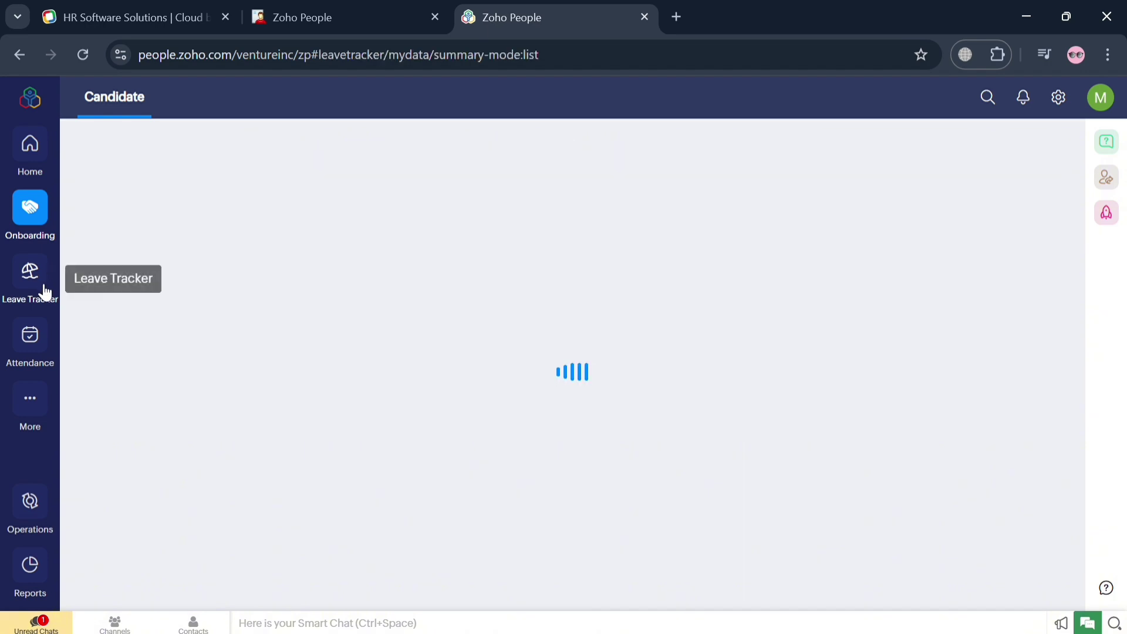
{"action": "left_click", "coordinate": [44, 368]}
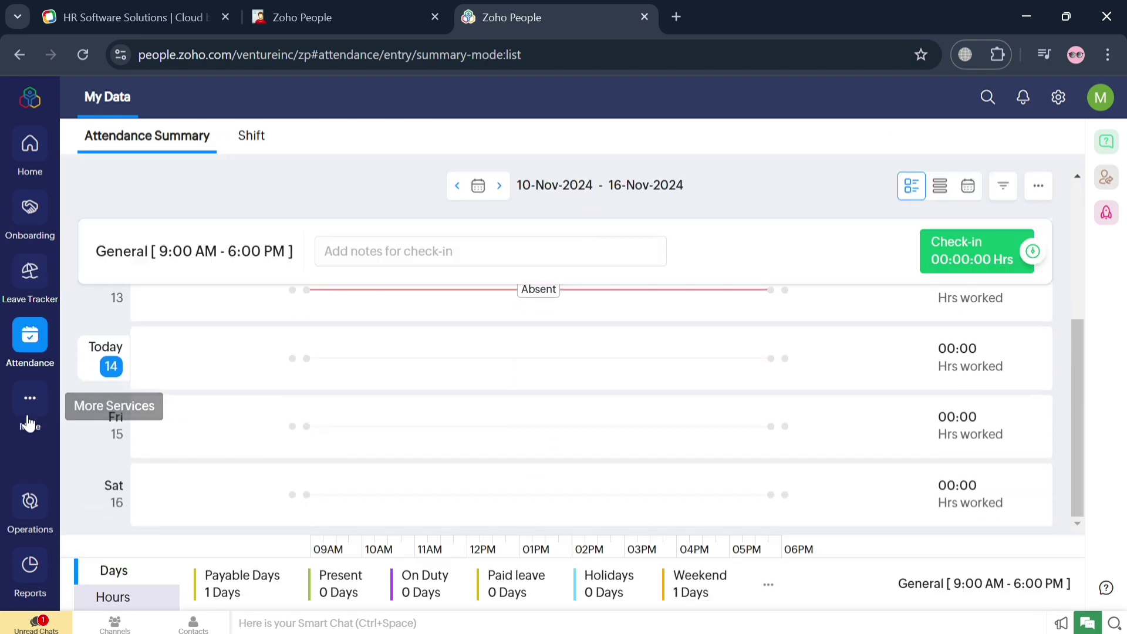
{"action": "left_click", "coordinate": [27, 422]}
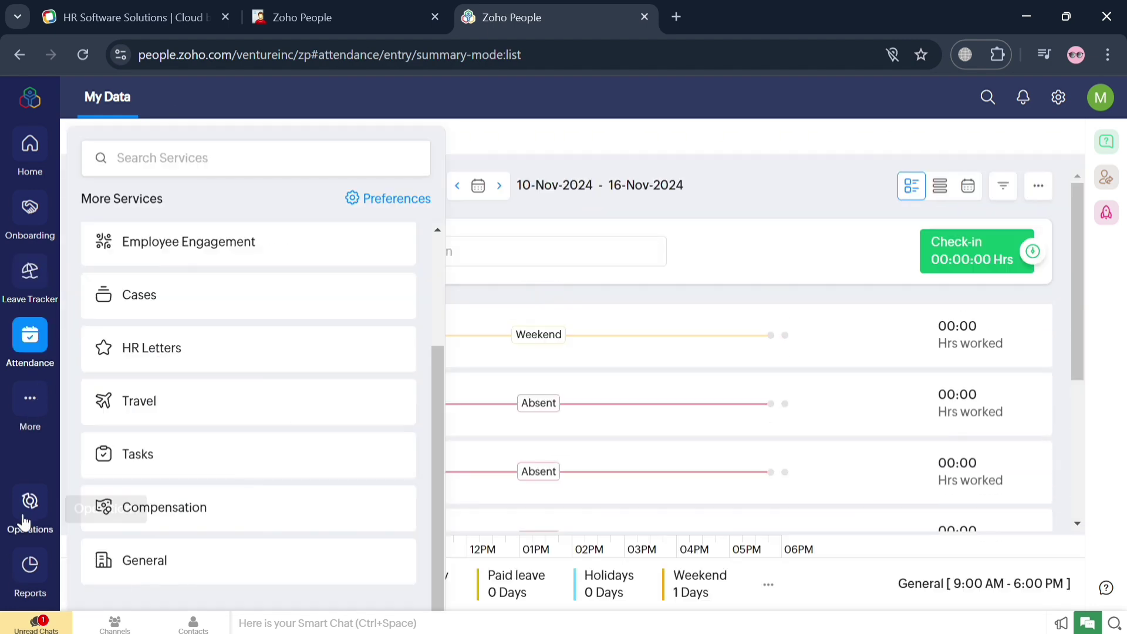